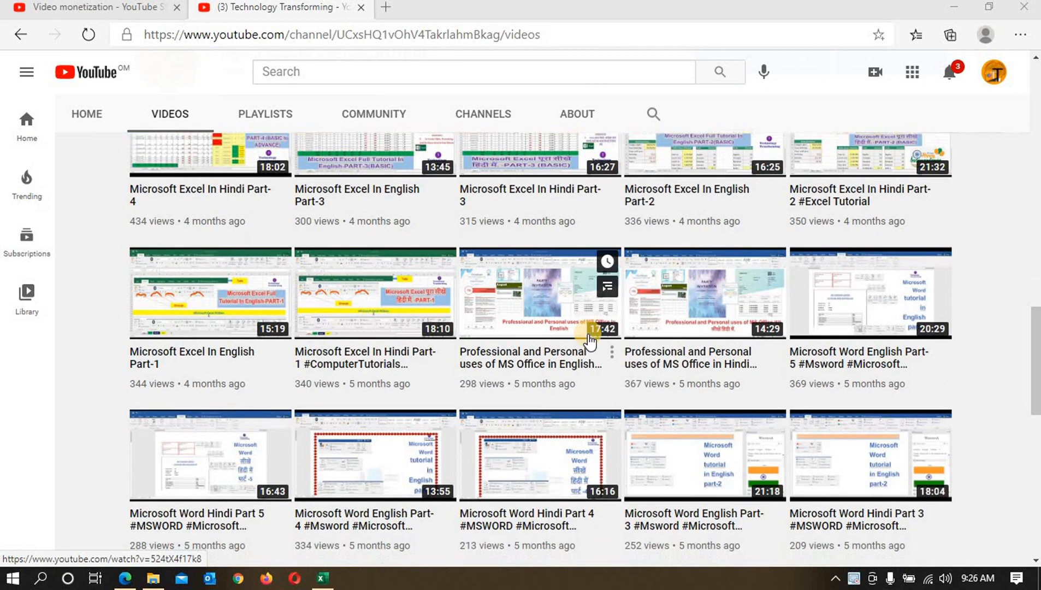
- Look through the uploaded videos on the Technology Transforming channel page
{"action": "scroll", "coordinate": [644, 428], "scroll_direction": "up", "scroll_amount": 5}
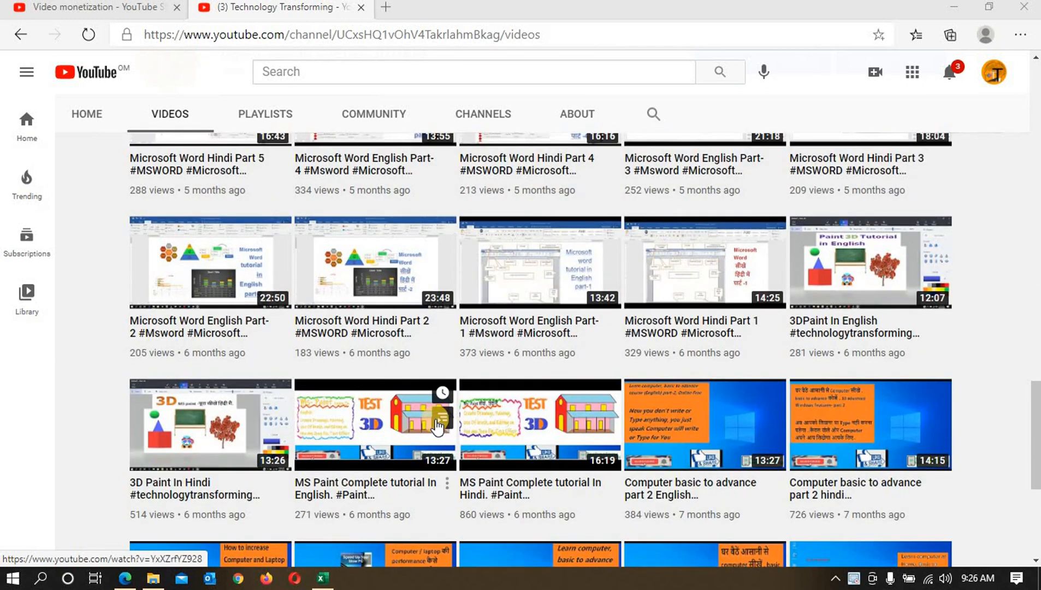
{"action": "scroll", "coordinate": [547, 415], "scroll_direction": "up", "scroll_amount": 2}
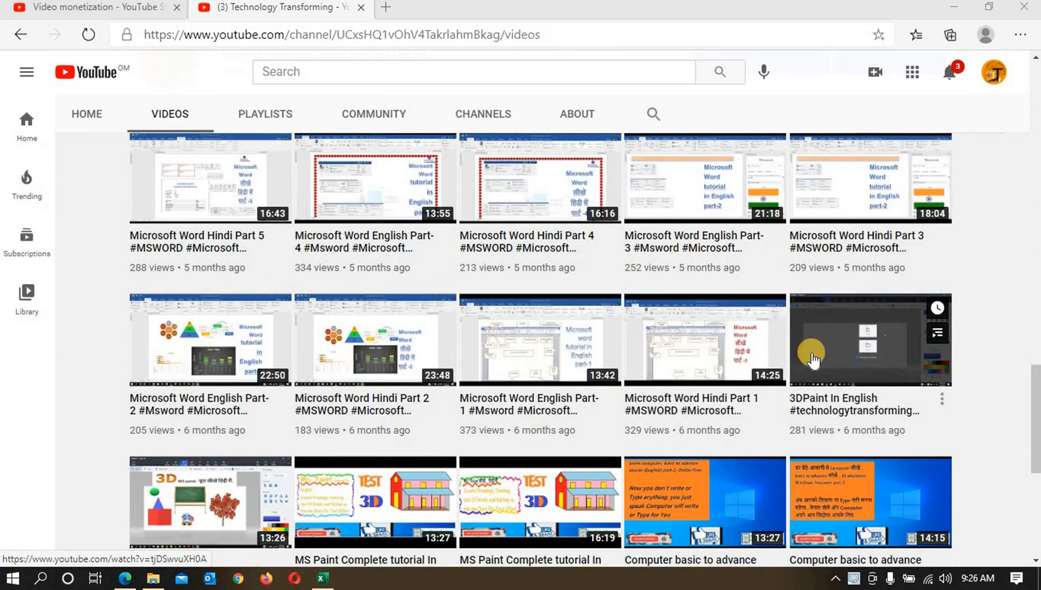
{"action": "scroll", "coordinate": [675, 322], "scroll_direction": "up", "scroll_amount": 15}
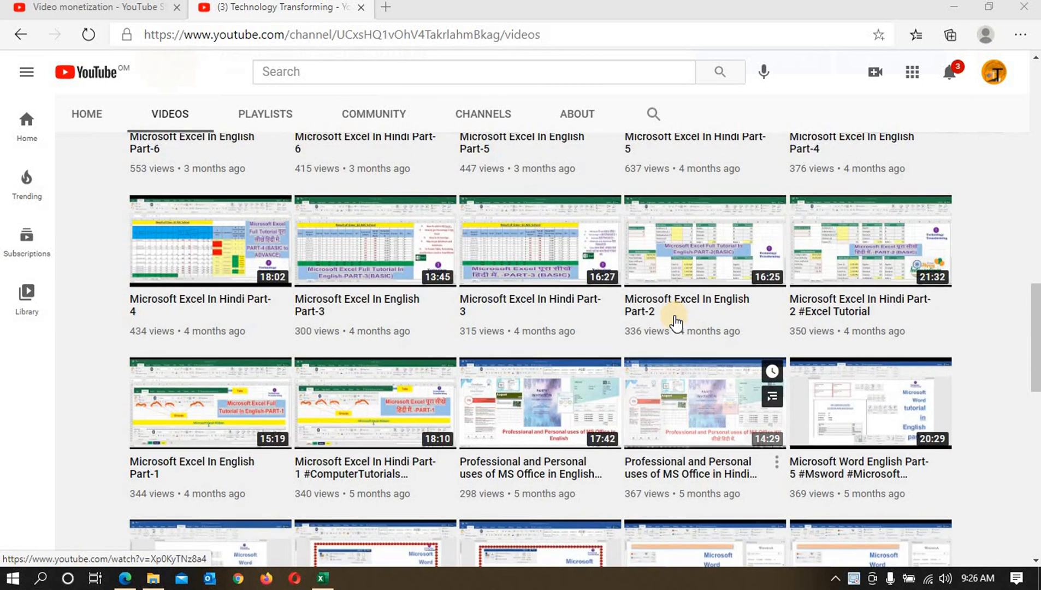
{"action": "scroll", "coordinate": [676, 322], "scroll_direction": "up", "scroll_amount": 4}
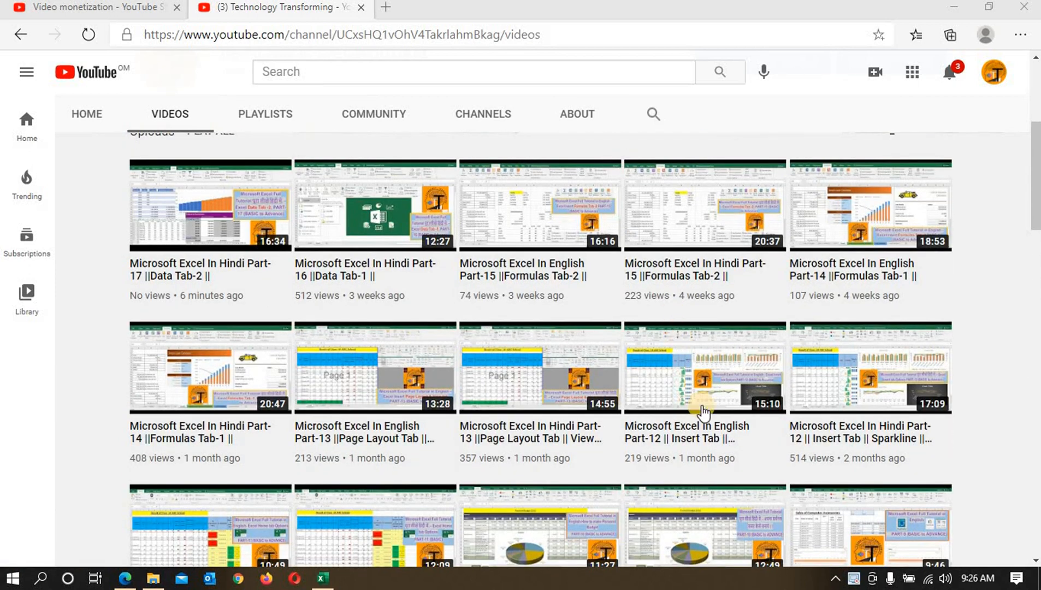
{"action": "scroll", "coordinate": [677, 327], "scroll_direction": "up", "scroll_amount": 5}
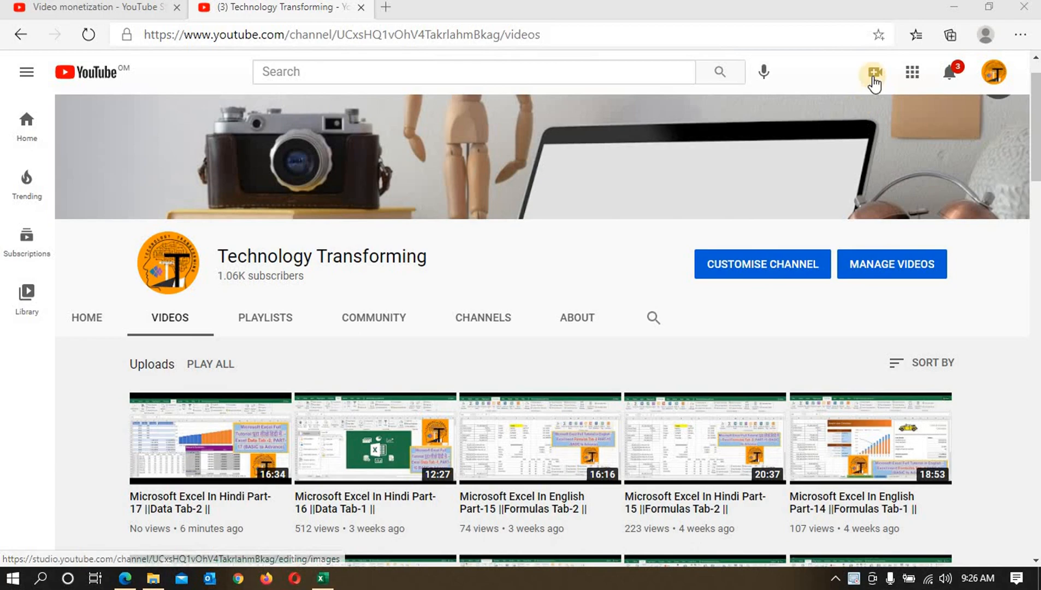
- Switch to the Excel workbook 9_01_2021 English.xlsx showing the student marks on Sheet1
{"action": "left_click", "coordinate": [956, 7]}
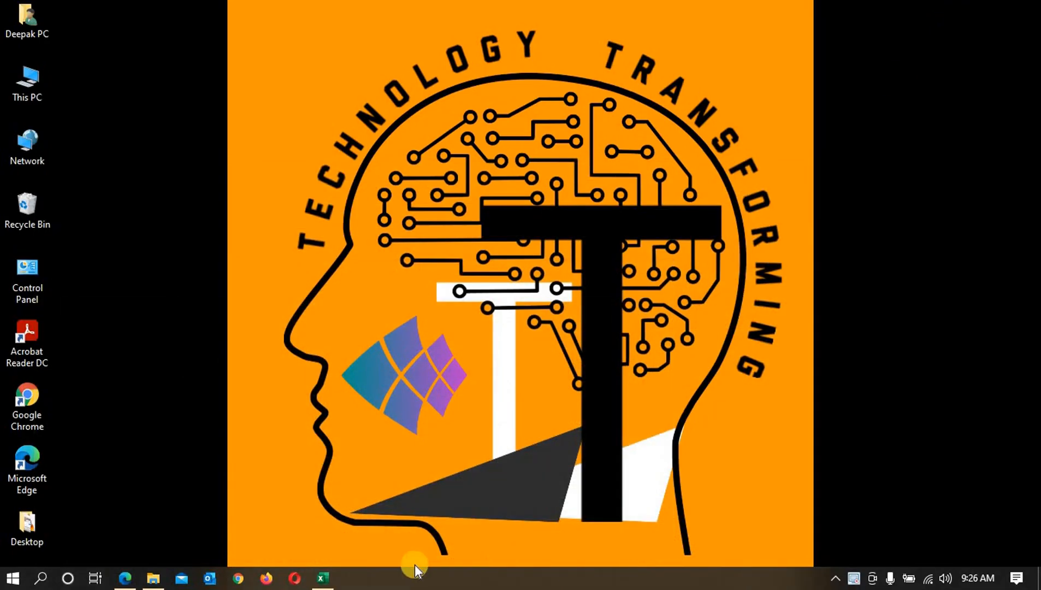
{"action": "left_click", "coordinate": [325, 575]}
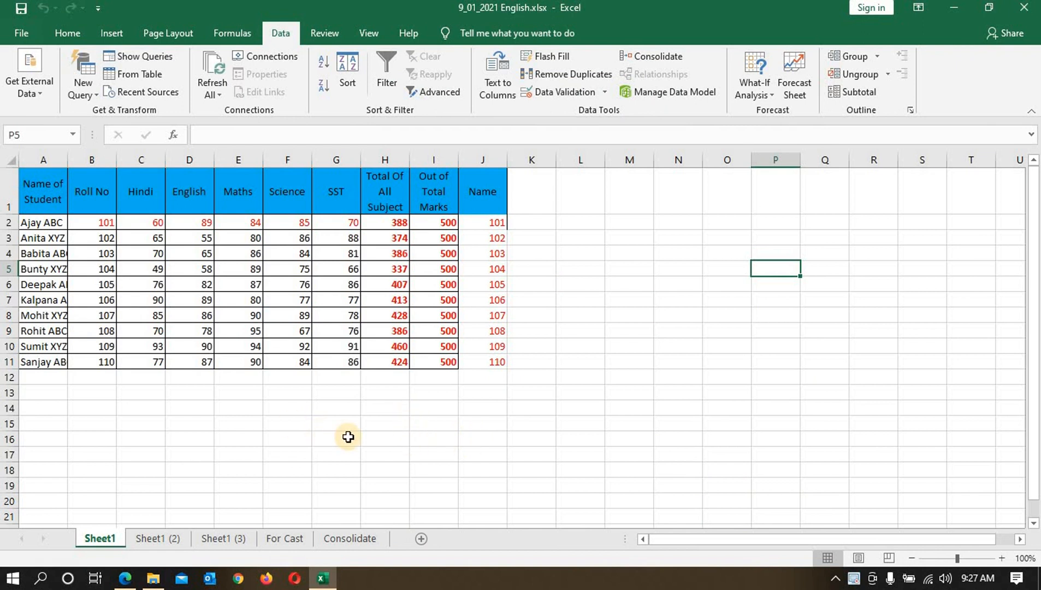
{"action": "scroll", "coordinate": [289, 439], "scroll_direction": "up", "scroll_amount": 3}
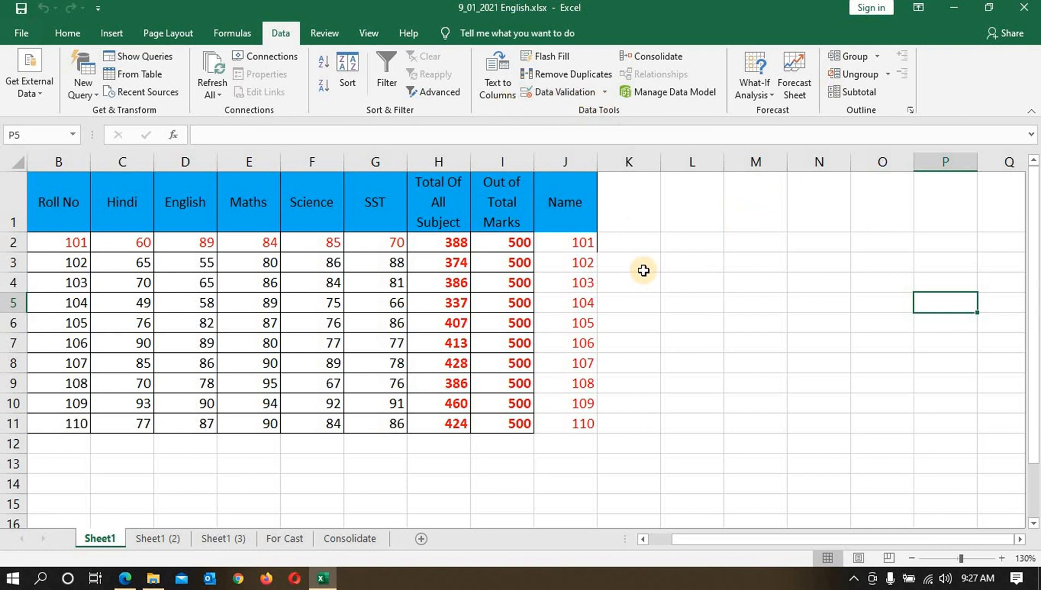
- Delete the Name column J after the Out of Total Marks column
{"action": "left_click", "coordinate": [565, 162]}
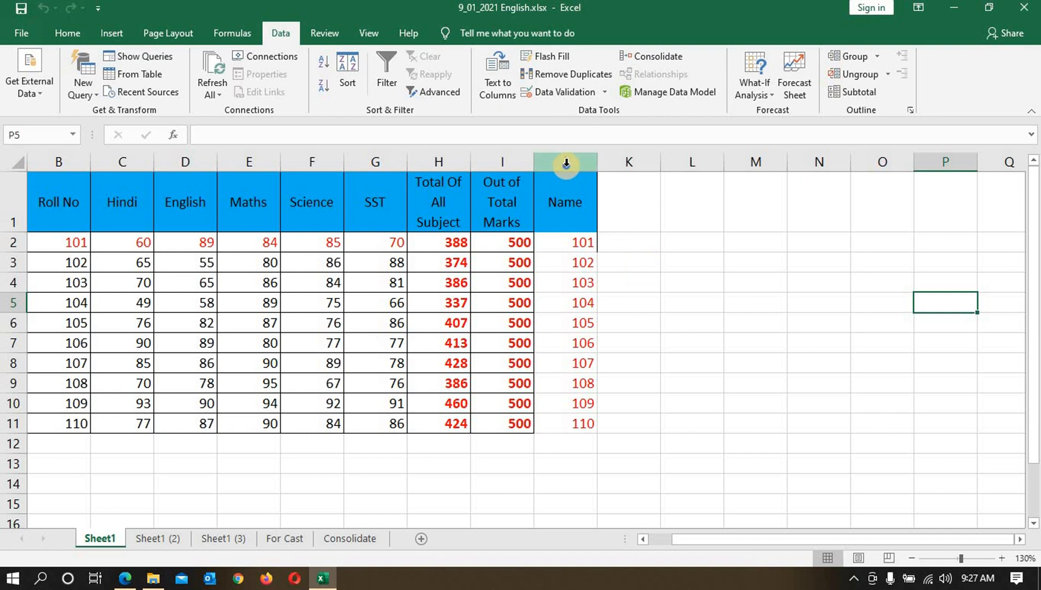
{"action": "right_click", "coordinate": [566, 162]}
{"action": "left_click", "coordinate": [611, 293]}
{"action": "left_click", "coordinate": [710, 364]}
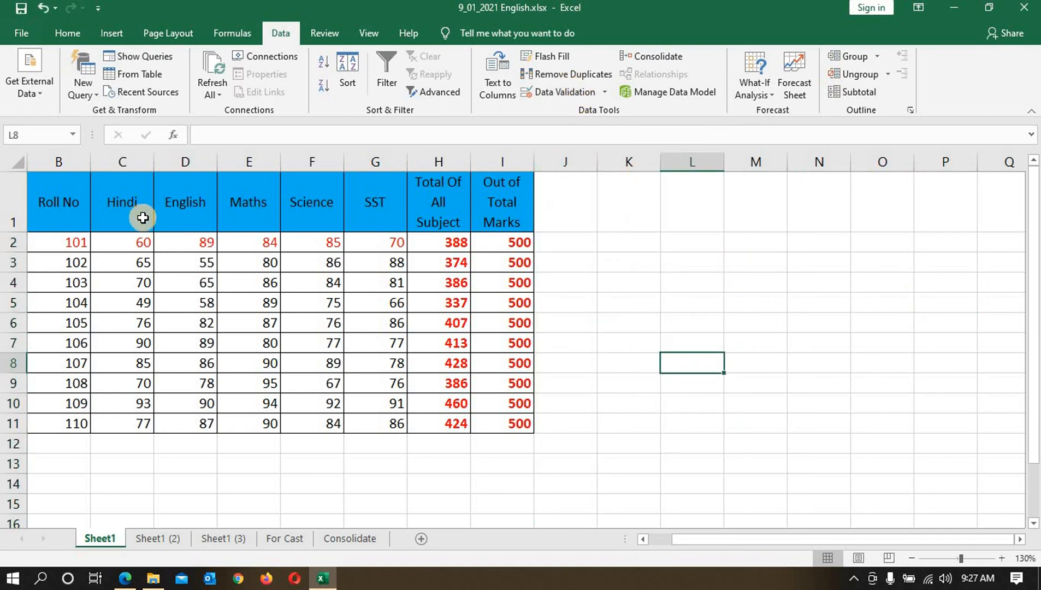
- Copy the Roll No header from cell B1 into cell J1
{"action": "left_click", "coordinate": [79, 202]}
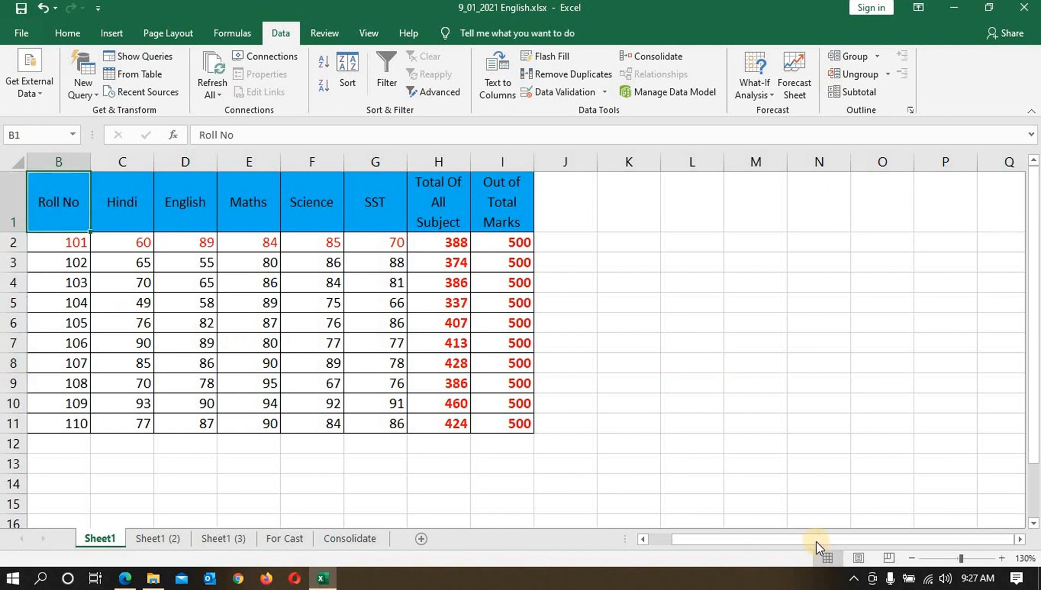
{"action": "left_click_drag", "start_coordinate": [816, 542], "coordinate": [690, 538]}
{"action": "scroll", "coordinate": [546, 399], "scroll_direction": "up", "scroll_amount": 3}
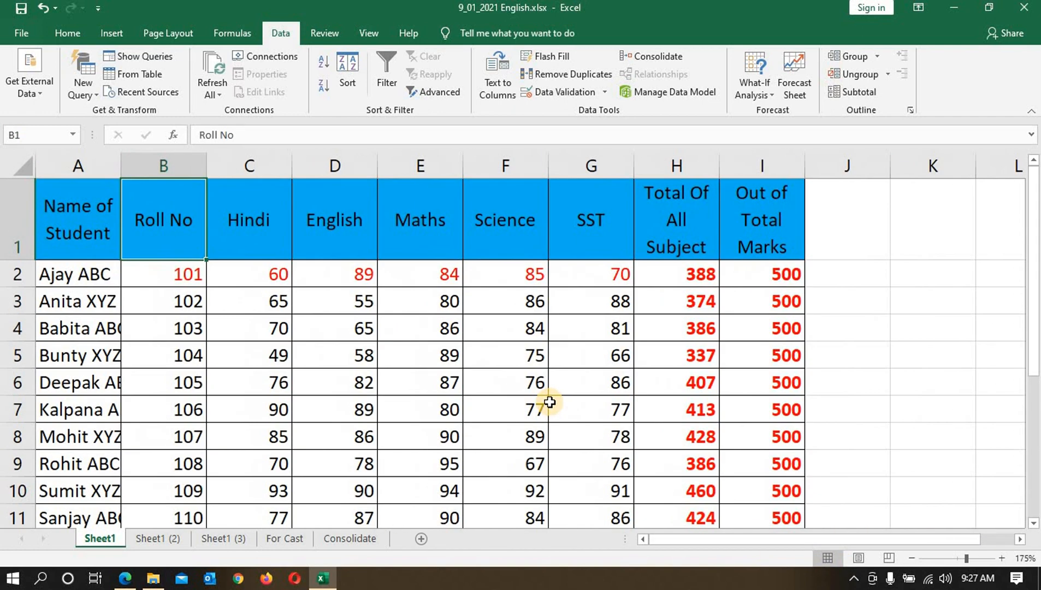
{"action": "key", "text": "ctrl+c"}
{"action": "left_click", "coordinate": [845, 214]}
{"action": "key", "text": "ctrl+v"}
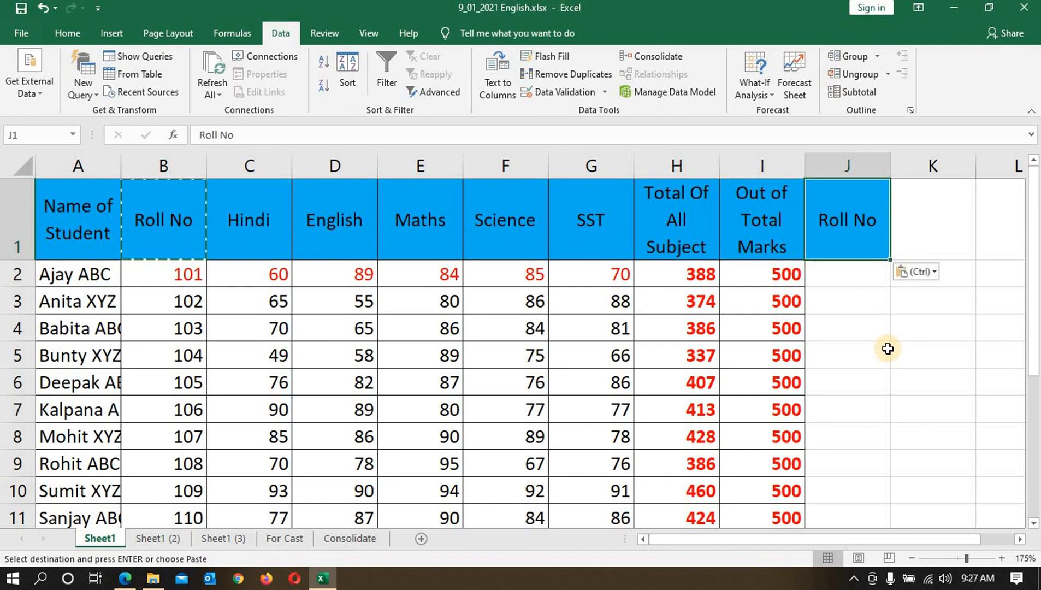
- Start a data validation rule allowing whole numbers for the cells below the Roll No header in column J
{"action": "left_click", "coordinate": [888, 348]}
{"action": "left_click_drag", "start_coordinate": [848, 281], "coordinate": [855, 432]}
{"action": "scroll", "coordinate": [865, 402], "scroll_direction": "up", "scroll_amount": 1}
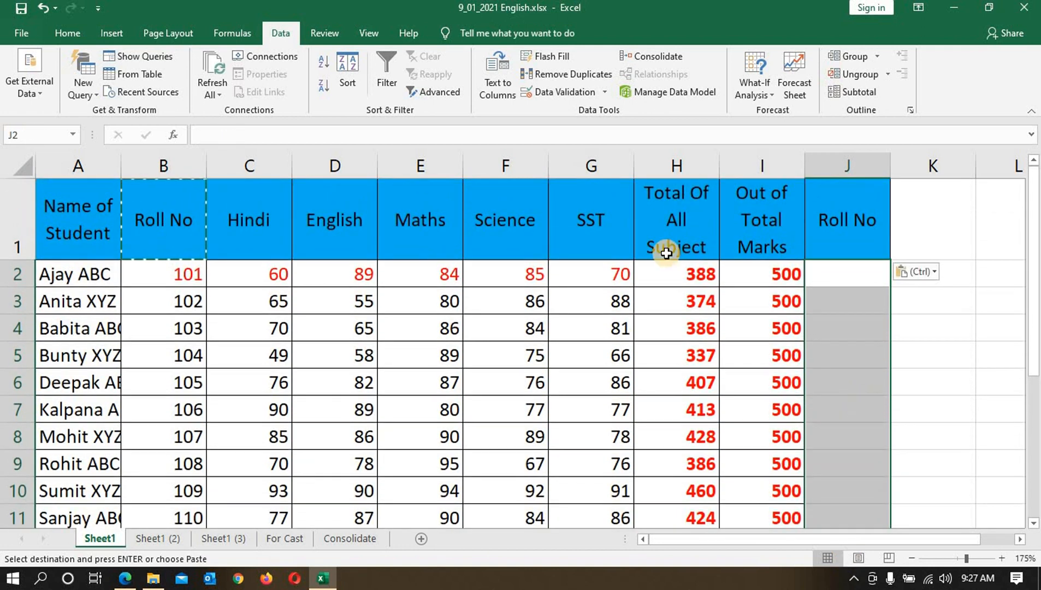
{"action": "left_click", "coordinate": [604, 93]}
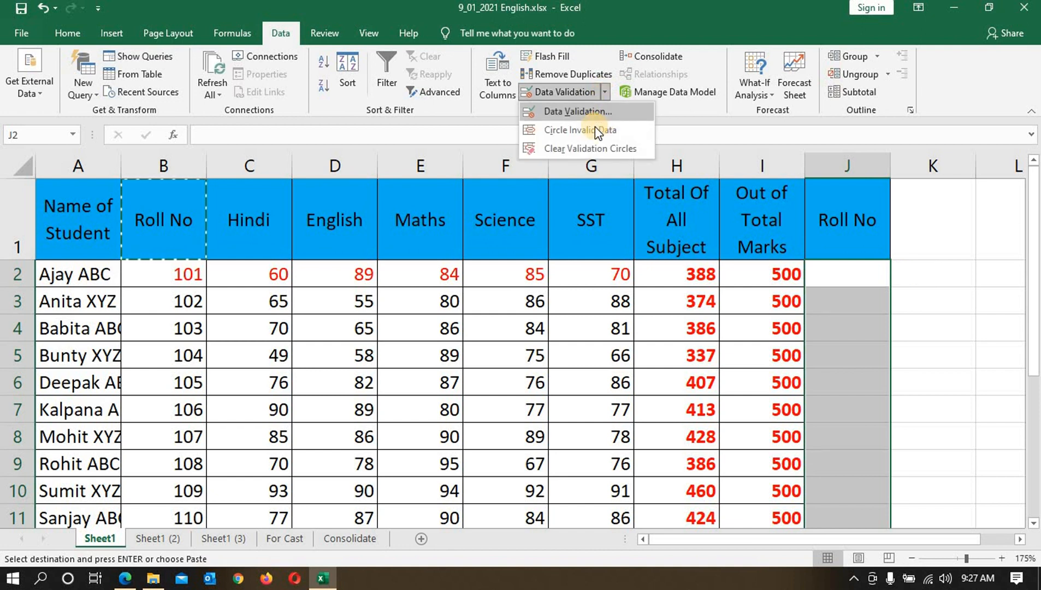
{"action": "left_click", "coordinate": [586, 112]}
{"action": "left_click", "coordinate": [658, 228]}
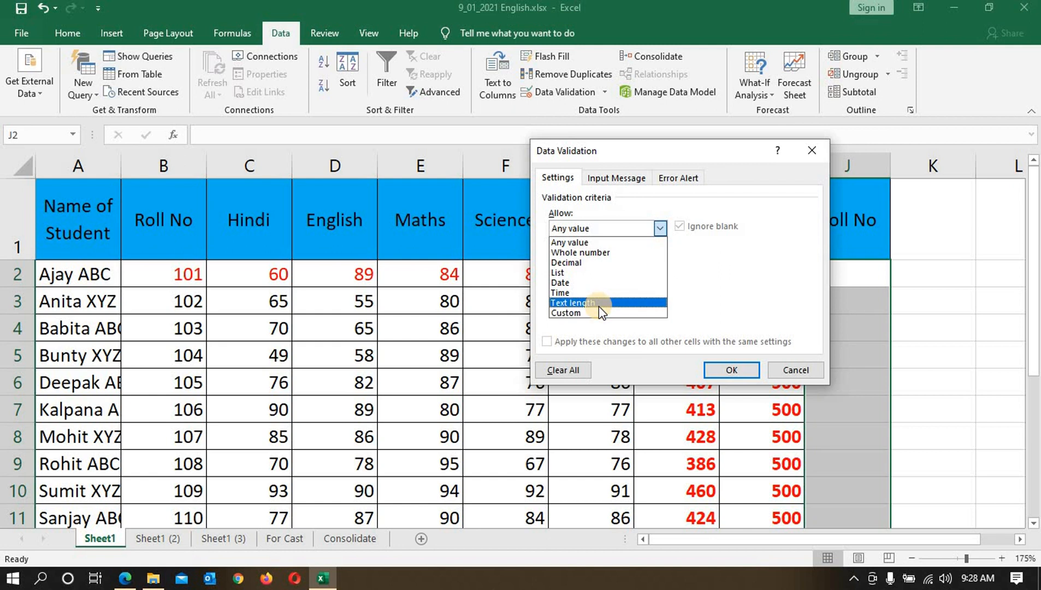
{"action": "left_click", "coordinate": [599, 252]}
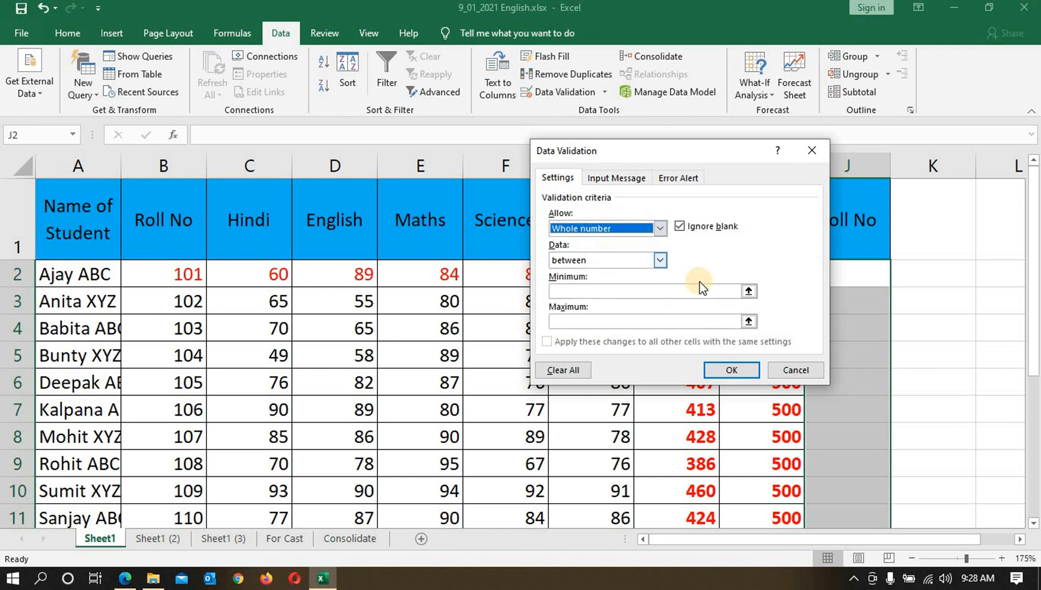
- Restrict the whole numbers to between a minimum of 110 and a maximum of 120 and apply the rule
{"action": "left_click", "coordinate": [659, 262]}
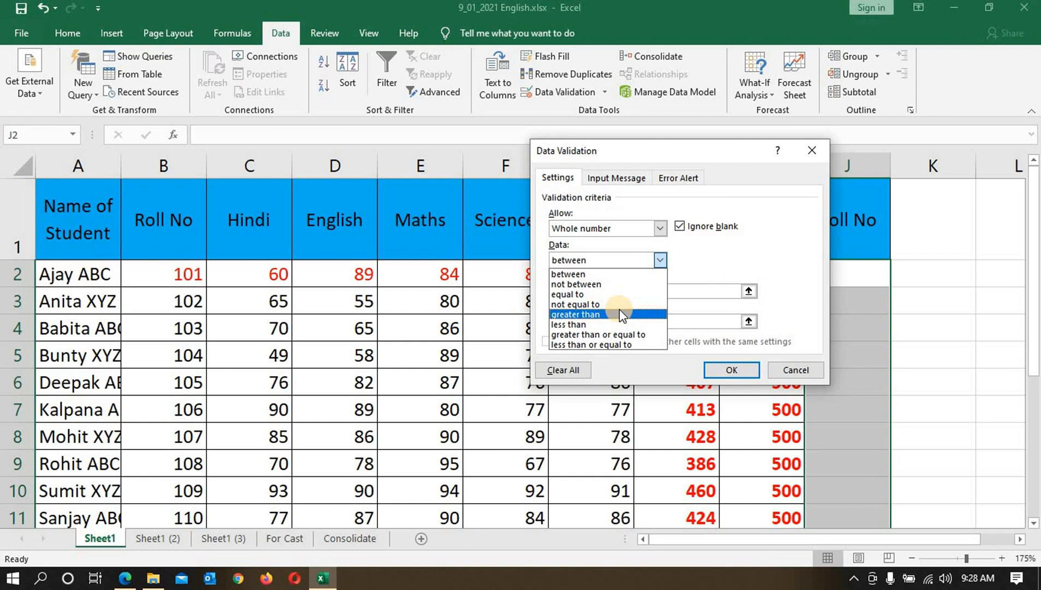
{"action": "left_click", "coordinate": [615, 277]}
{"action": "left_click", "coordinate": [657, 295]}
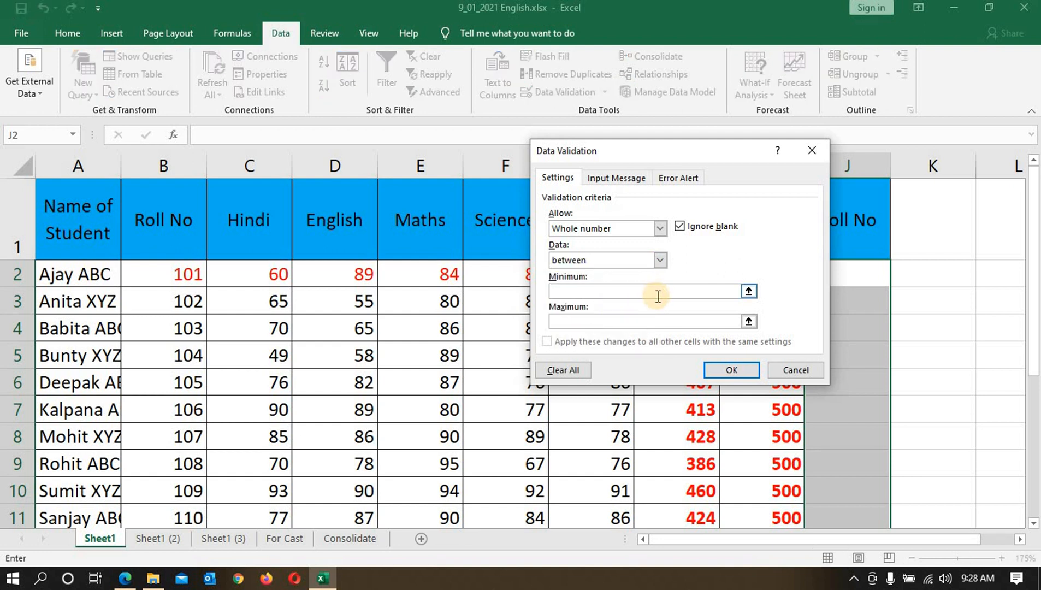
{"action": "type", "text": "10"}
{"action": "left_click", "coordinate": [637, 321]}
{"action": "type", "text": "120"}
{"action": "left_click", "coordinate": [732, 369]}
- Try to enter 101 in cell J2 to test the validation rule, and cancel the entry
{"action": "left_click", "coordinate": [857, 318]}
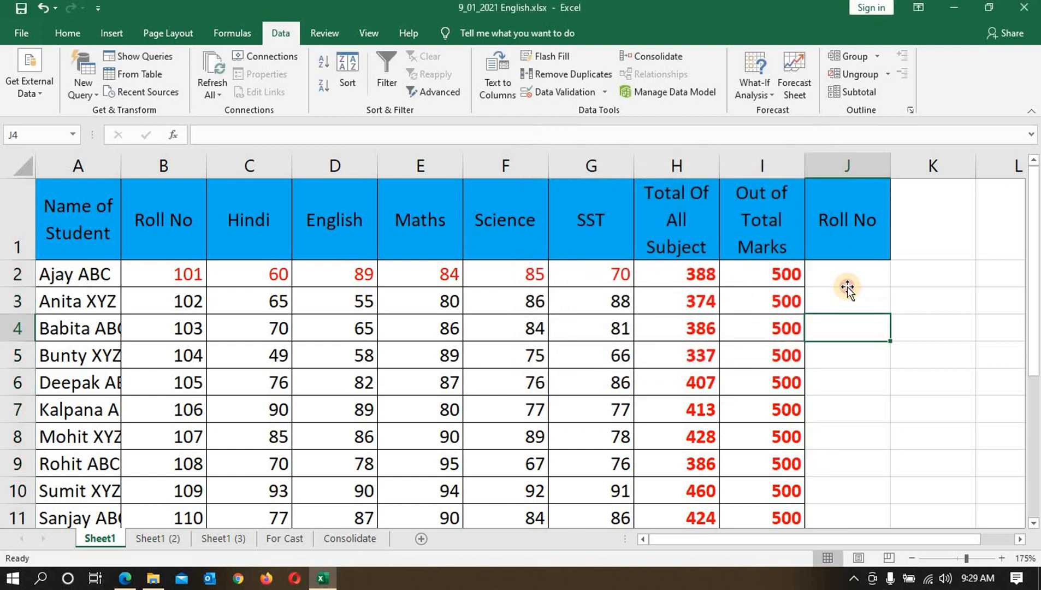
{"action": "left_click", "coordinate": [849, 281]}
{"action": "type", "text": "101"}
{"action": "key", "text": "Return"}
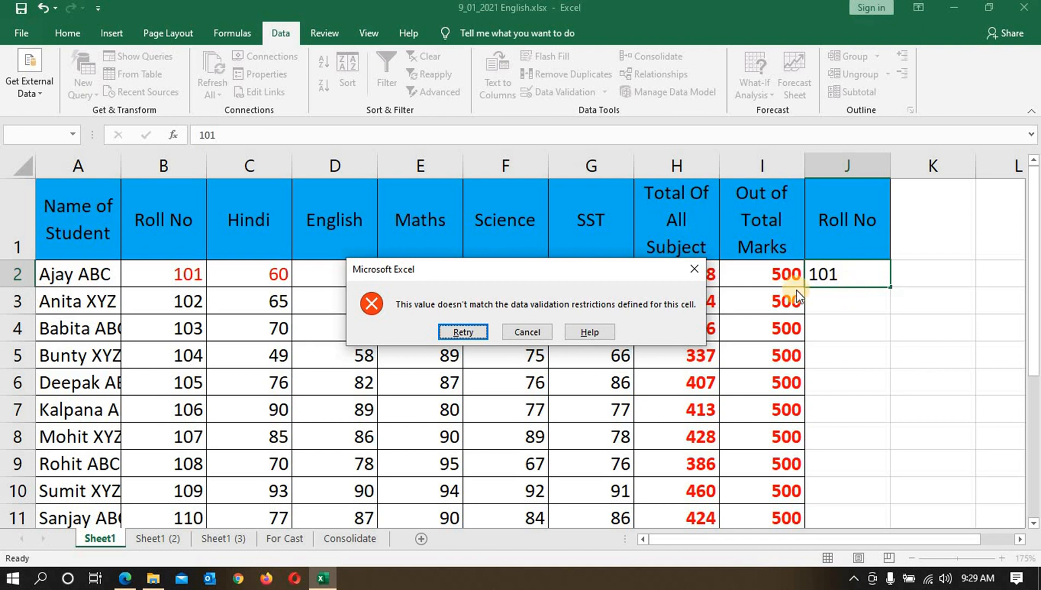
{"action": "left_click", "coordinate": [528, 332]}
{"action": "left_click", "coordinate": [859, 299]}
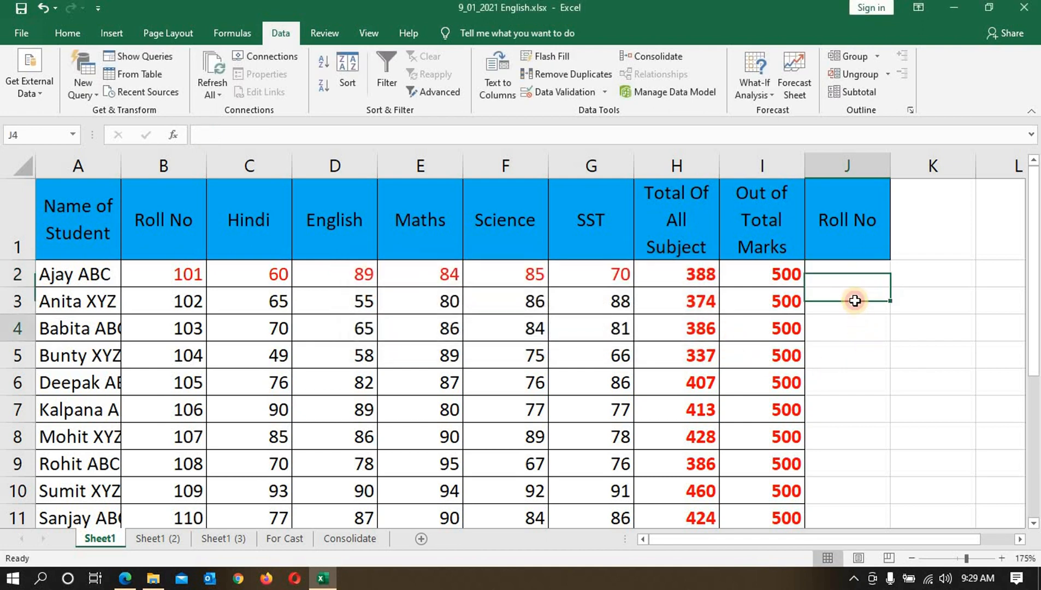
- Enter 110 in cell J2 and review the validation criteria set for cell J3
{"action": "left_click", "coordinate": [850, 277]}
{"action": "type", "text": "110"}
{"action": "key", "text": "Return"}
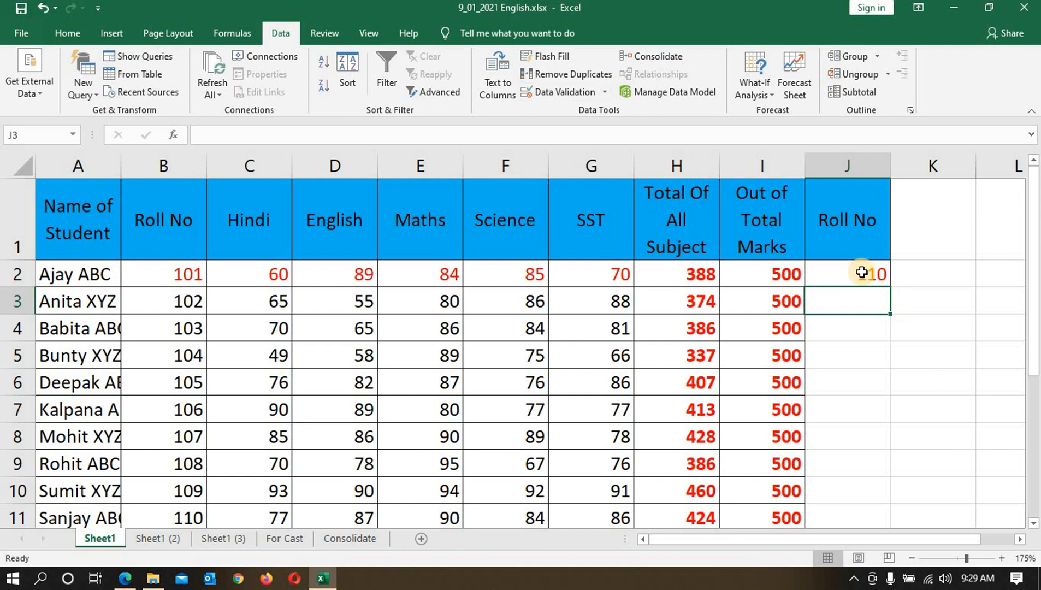
{"action": "left_click", "coordinate": [553, 93]}
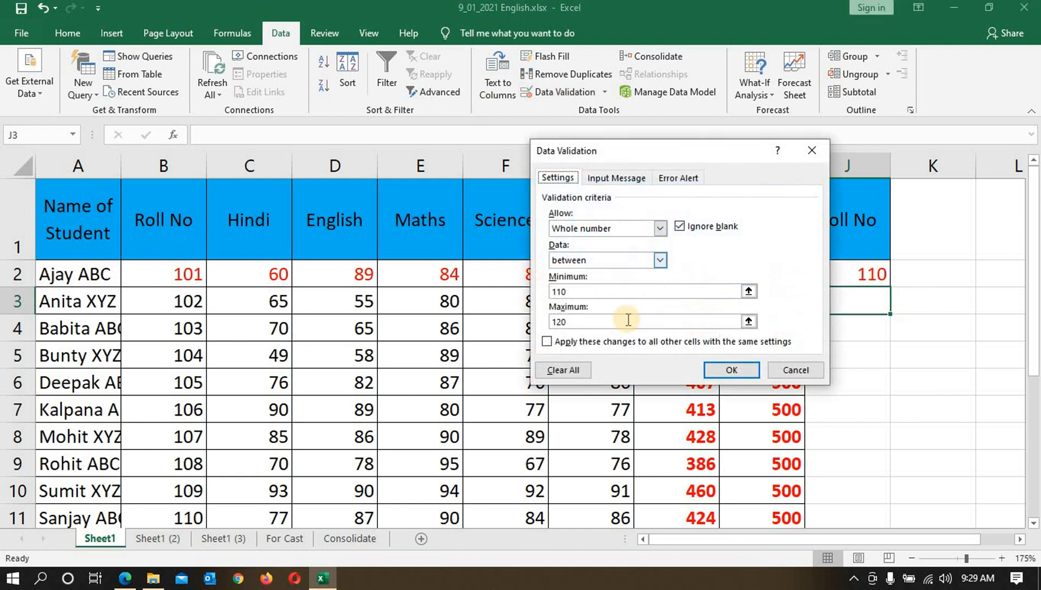
{"action": "left_click", "coordinate": [813, 366]}
- Enter the roll numbers 111, 112 and 113 in cells J3 to J5
{"action": "type", "text": "11"}
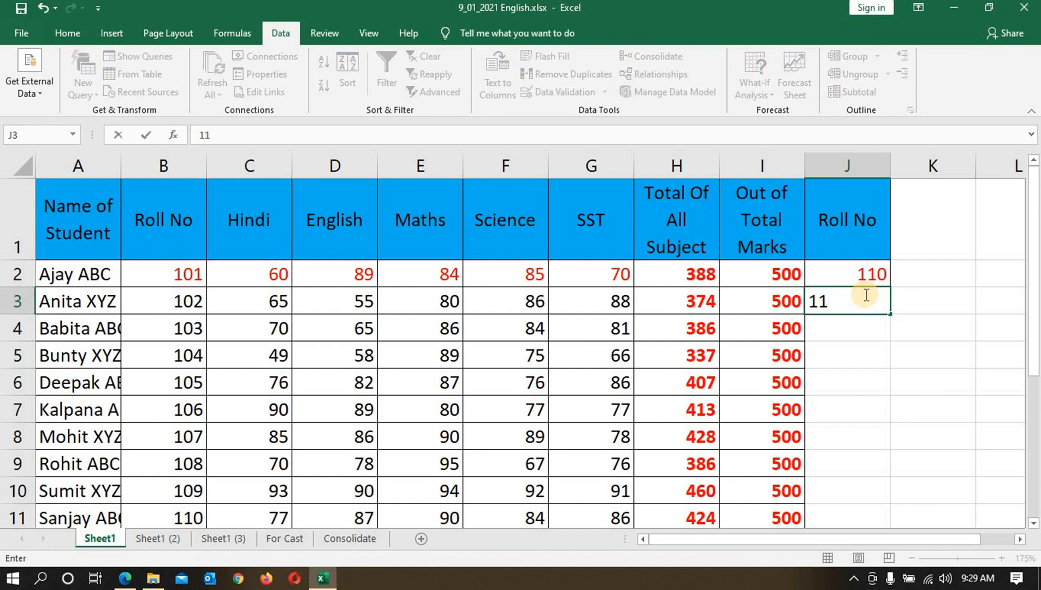
{"action": "type", "text": "1"}
{"action": "key", "text": "Return"}
{"action": "type", "text": "112"}
{"action": "key", "text": "Return"}
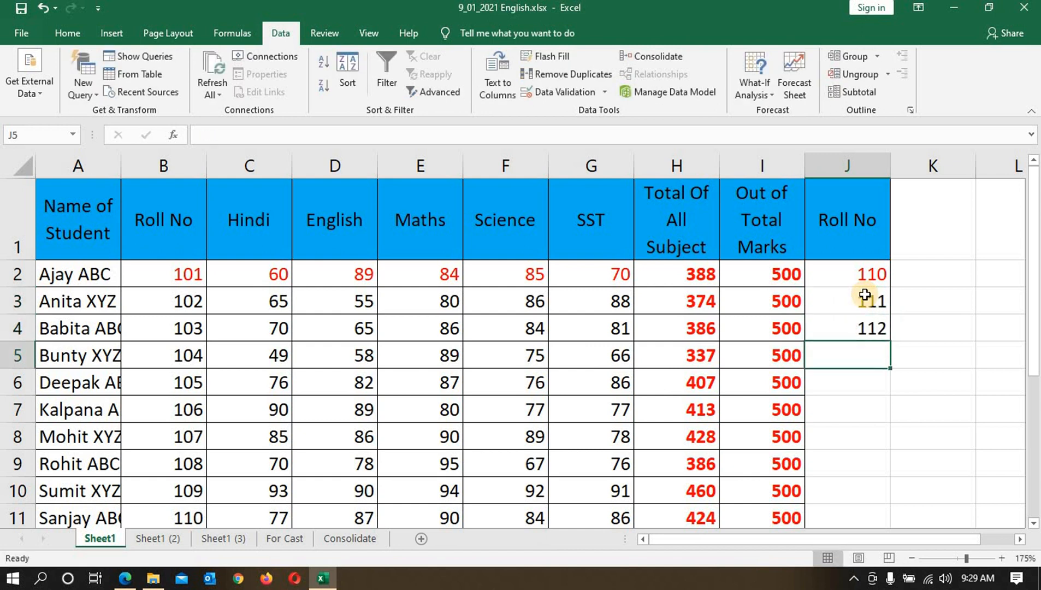
{"action": "type", "text": "113"}
{"action": "key", "text": "Return"}
- Try to enter 105 and 200 in cell J6 to test both validation limits, cancelling each entry
{"action": "type", "text": "1"}
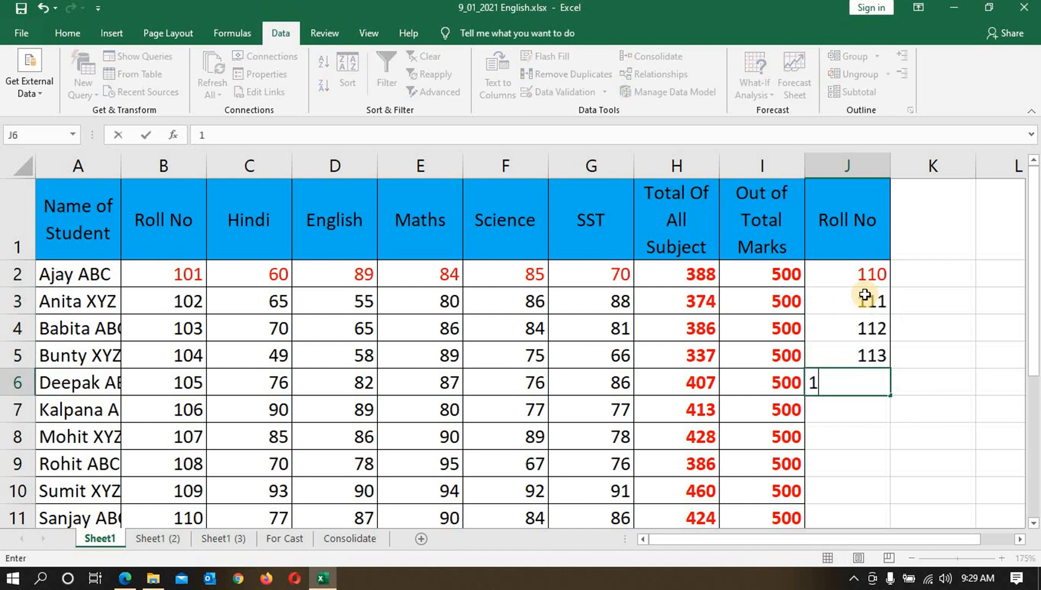
{"action": "type", "text": "05"}
{"action": "key", "text": "Return"}
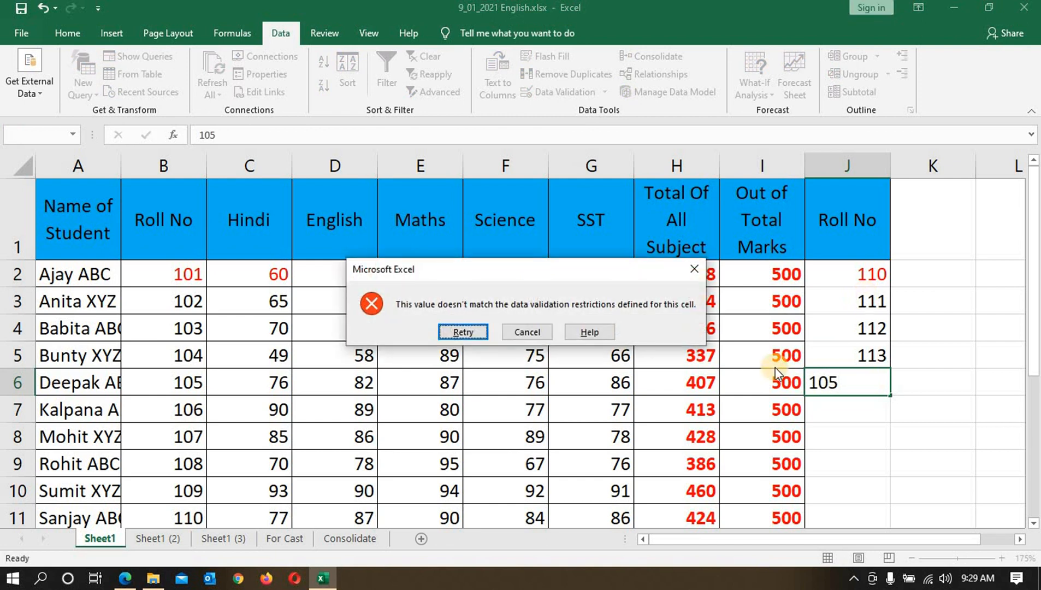
{"action": "left_click", "coordinate": [527, 331]}
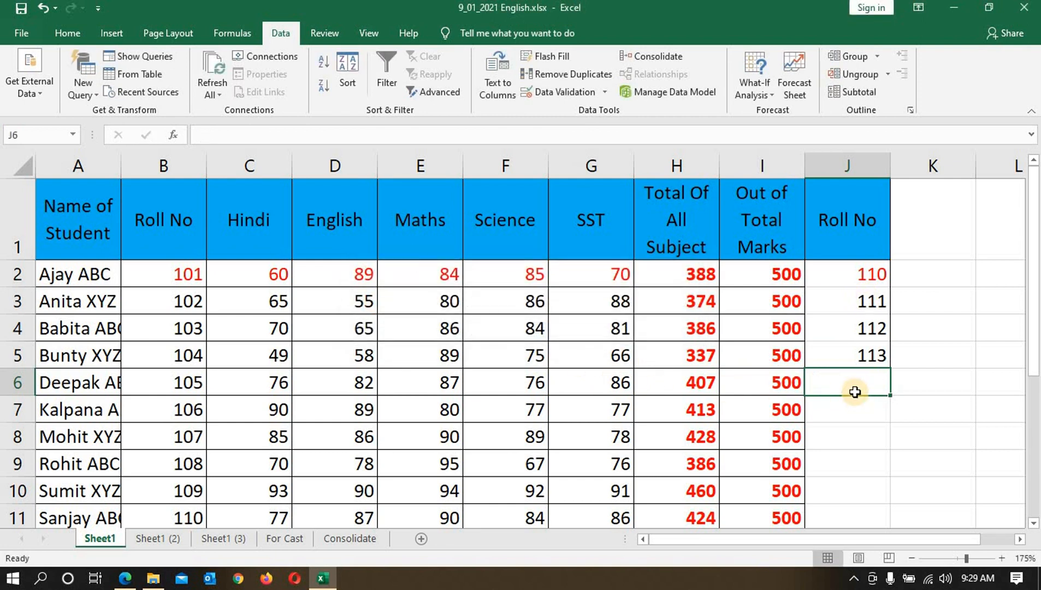
{"action": "type", "text": "200"}
{"action": "key", "text": "Return"}
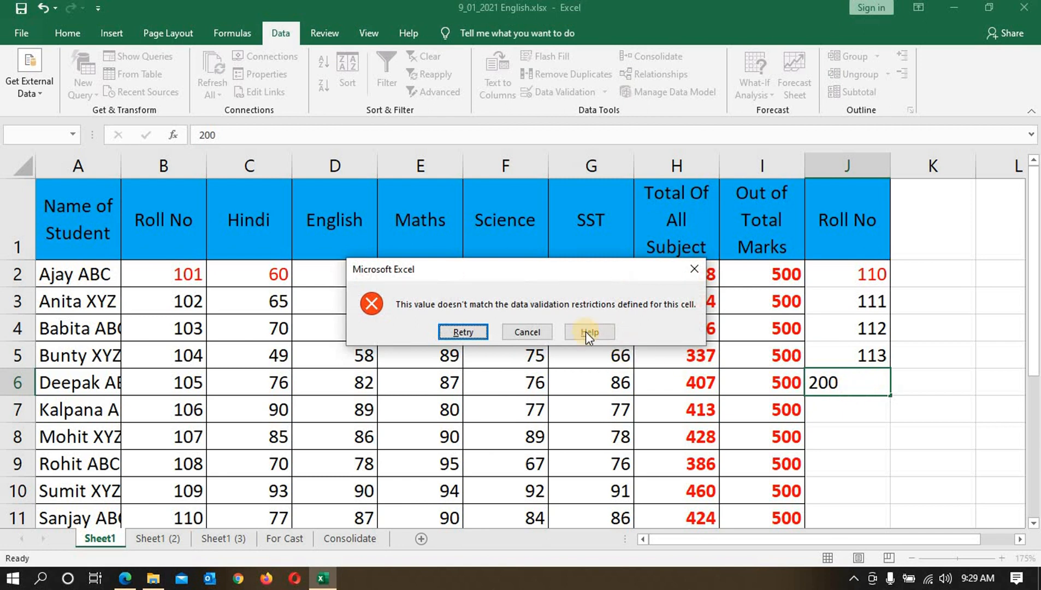
{"action": "left_click", "coordinate": [527, 331]}
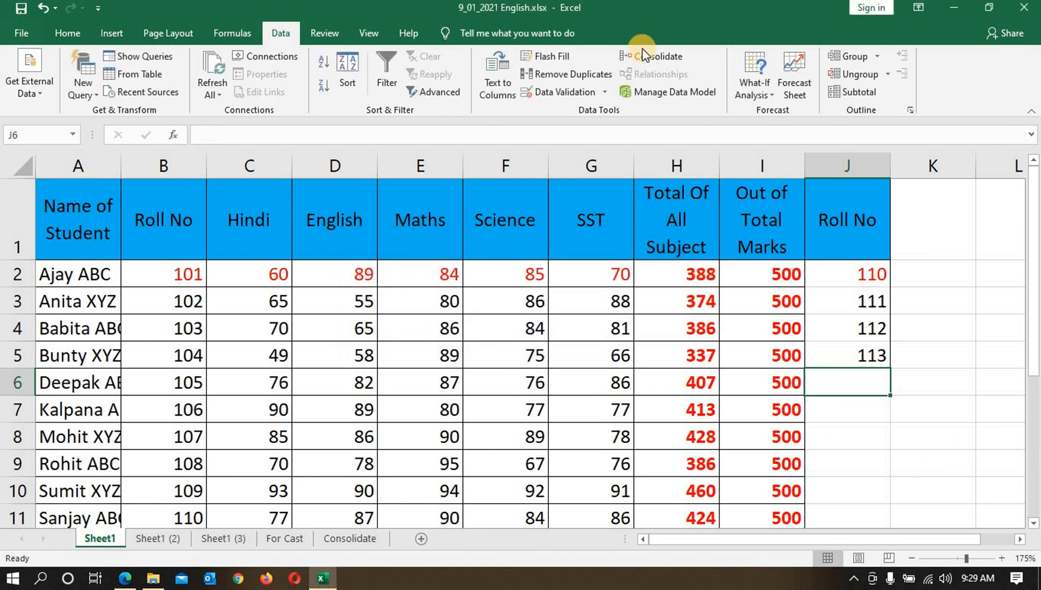
- Open the data validation settings for cell J6 and set the input message title to "Number Only"
{"action": "left_click", "coordinate": [606, 96]}
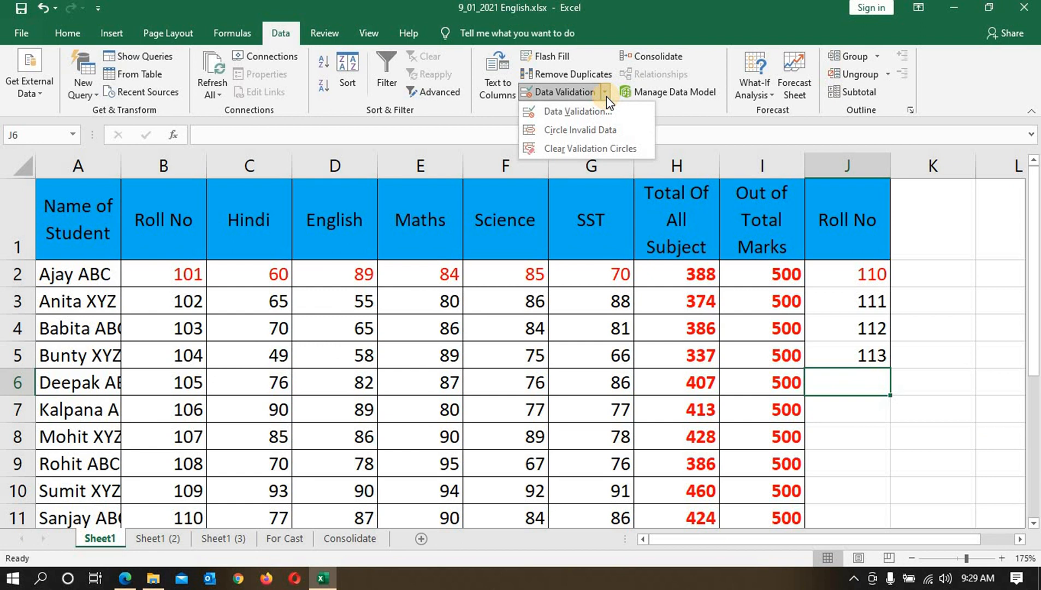
{"action": "left_click", "coordinate": [971, 383]}
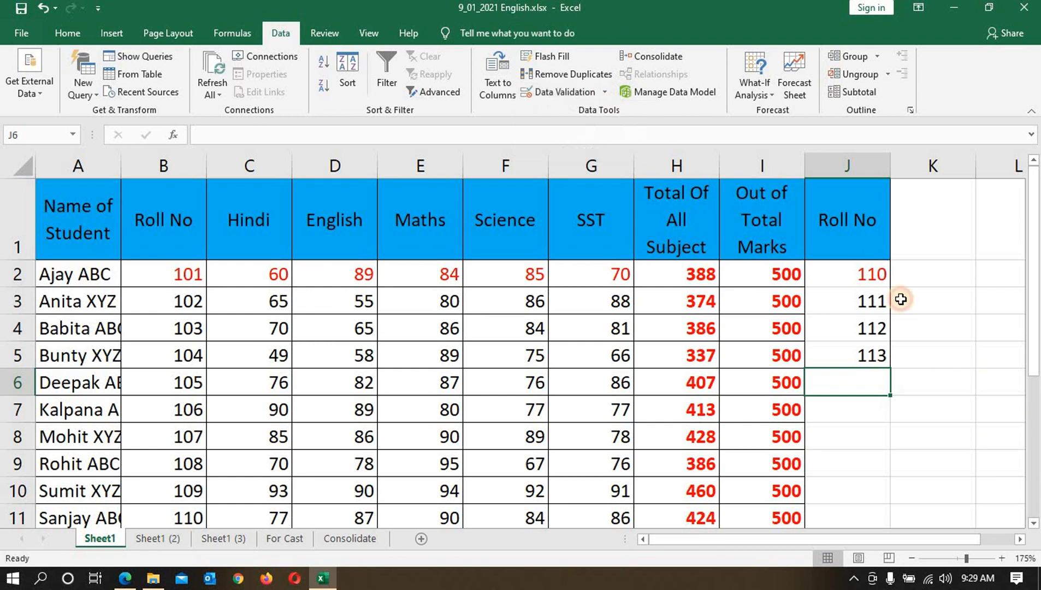
{"action": "left_click", "coordinate": [601, 93]}
{"action": "left_click", "coordinate": [597, 115]}
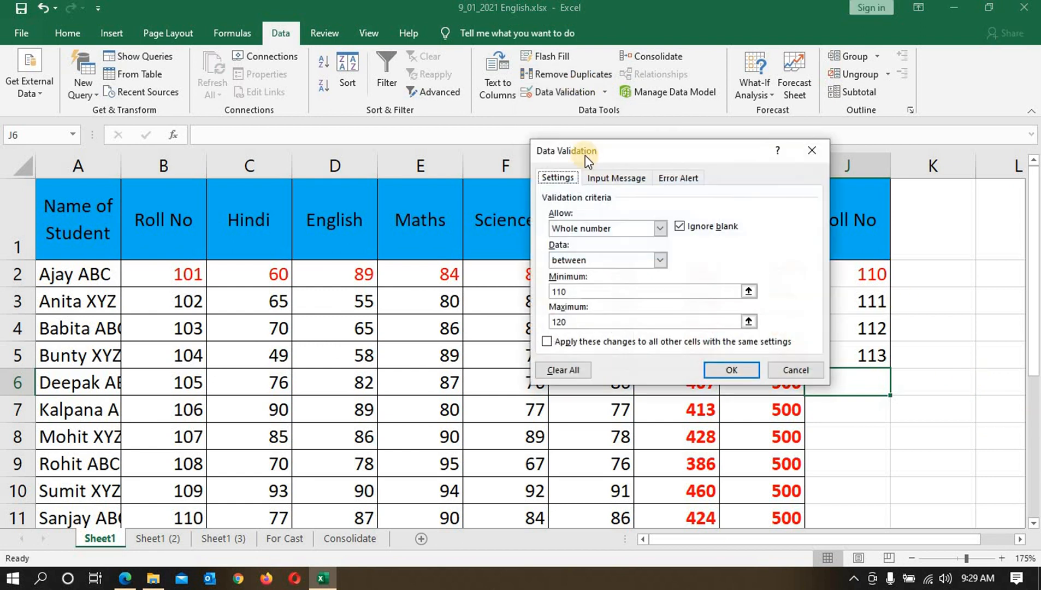
{"action": "left_click", "coordinate": [628, 185]}
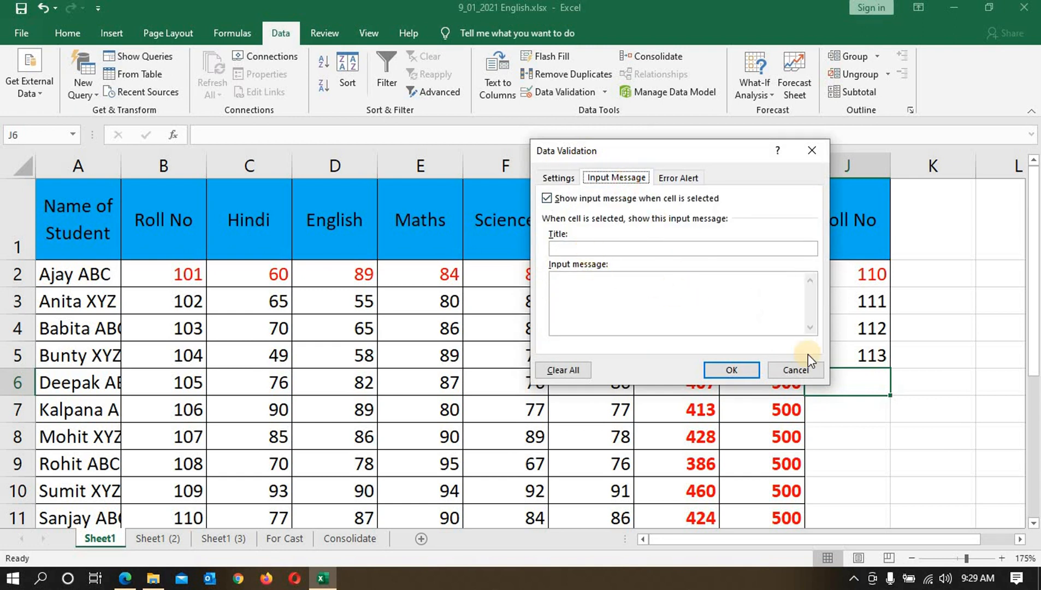
{"action": "left_click", "coordinate": [582, 249]}
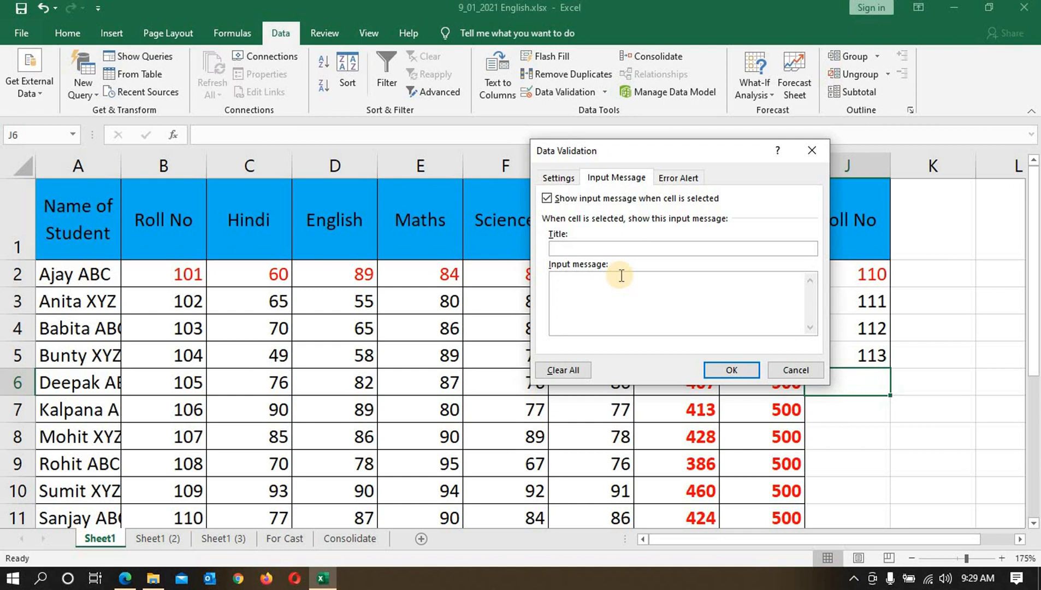
{"action": "type", "text": "Number Only"}
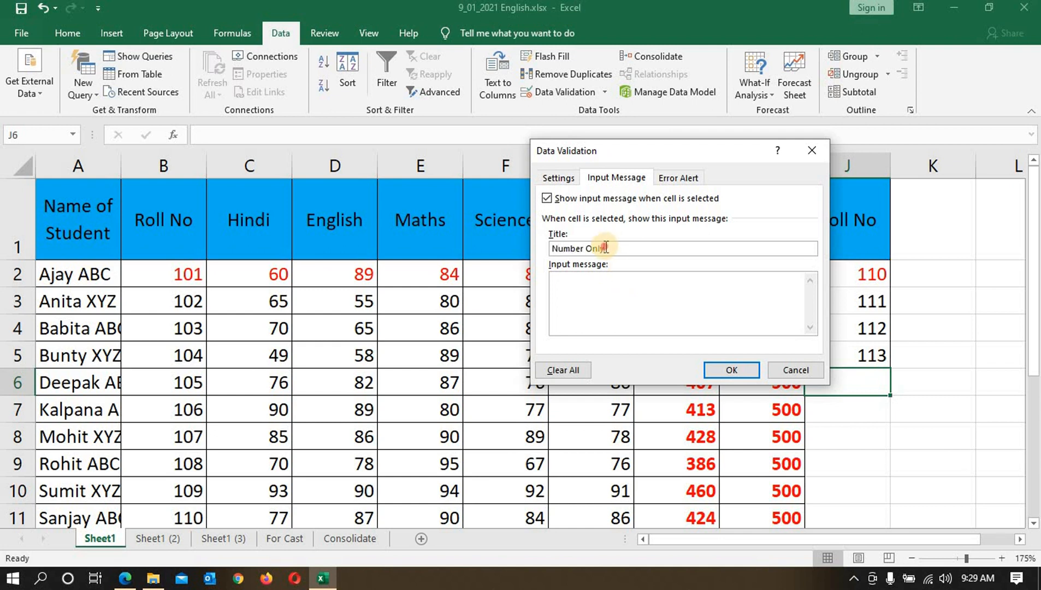
- Copy the title "Number Only" into the input message text, apply the validation and check the message on cell J6
{"action": "left_click_drag", "start_coordinate": [604, 249], "coordinate": [522, 236]}
{"action": "key", "text": "ctrl+c"}
{"action": "left_click", "coordinate": [657, 308]}
{"action": "key", "text": "ctrl+v"}
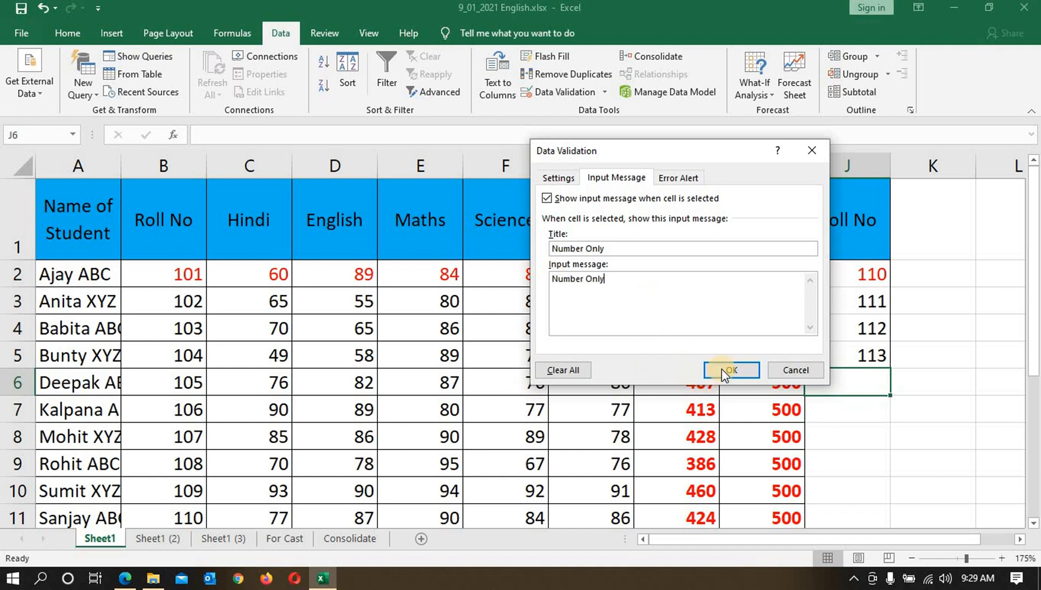
{"action": "left_click", "coordinate": [731, 370]}
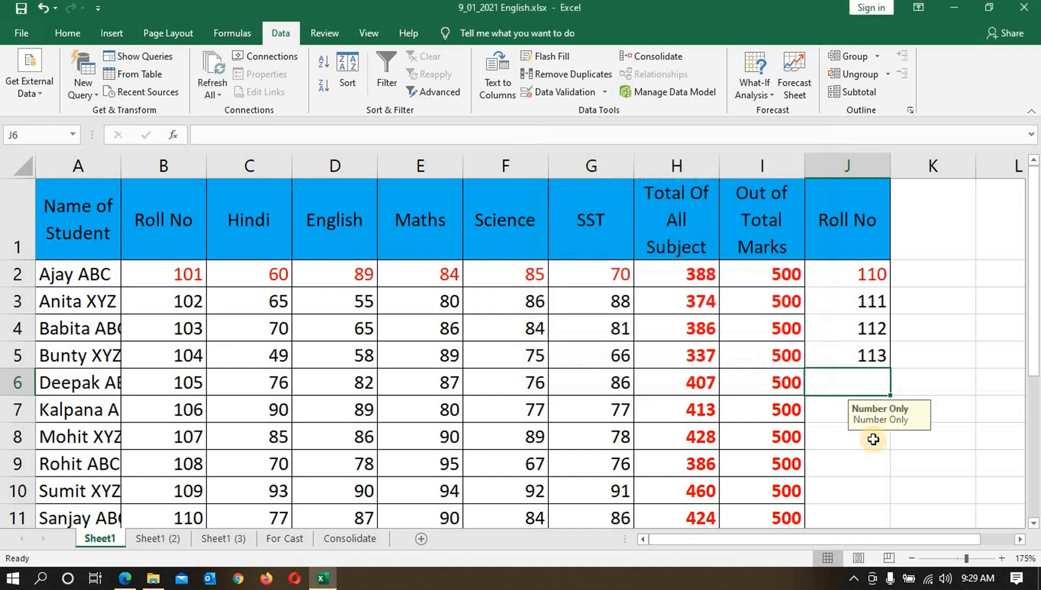
{"action": "left_click", "coordinate": [824, 417]}
{"action": "left_click", "coordinate": [848, 378]}
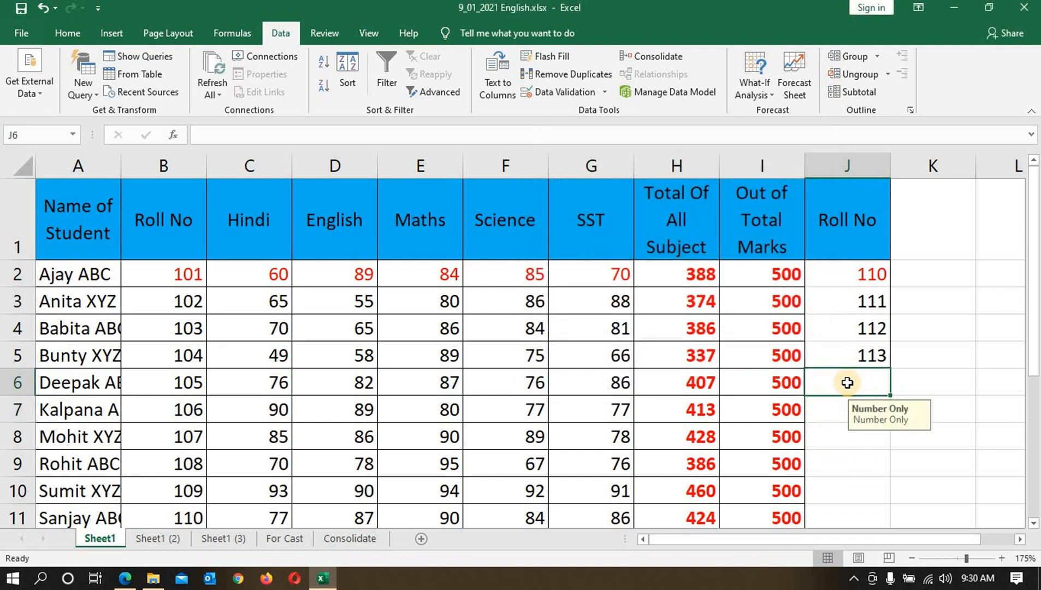
- Erase the mixed validation settings of cells J6 to J11 and give them an input message with title and text "Number Only"
{"action": "left_click_drag", "start_coordinate": [848, 378], "coordinate": [834, 431]}
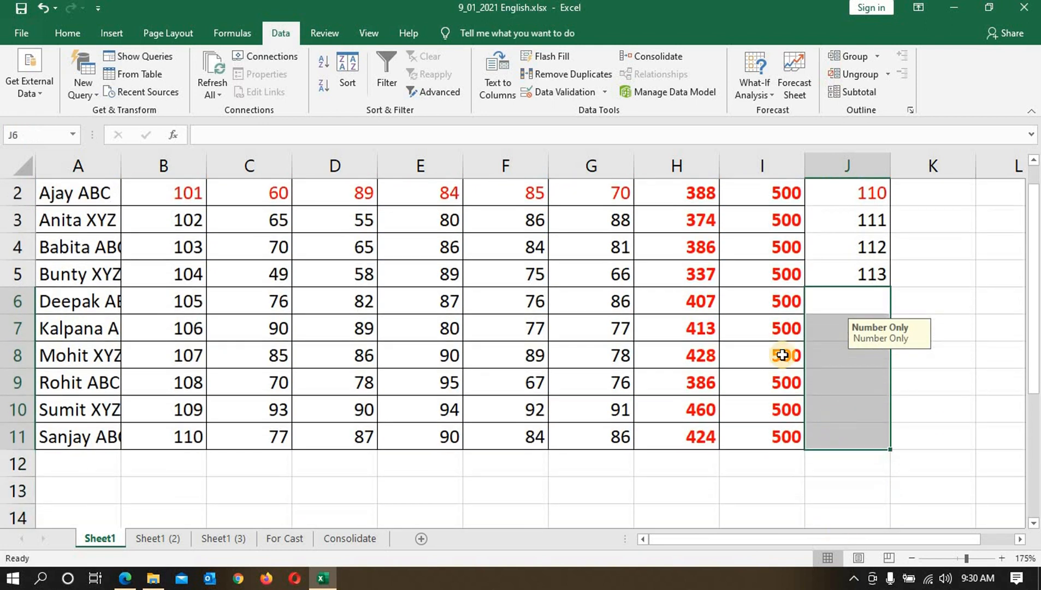
{"action": "left_click", "coordinate": [583, 93]}
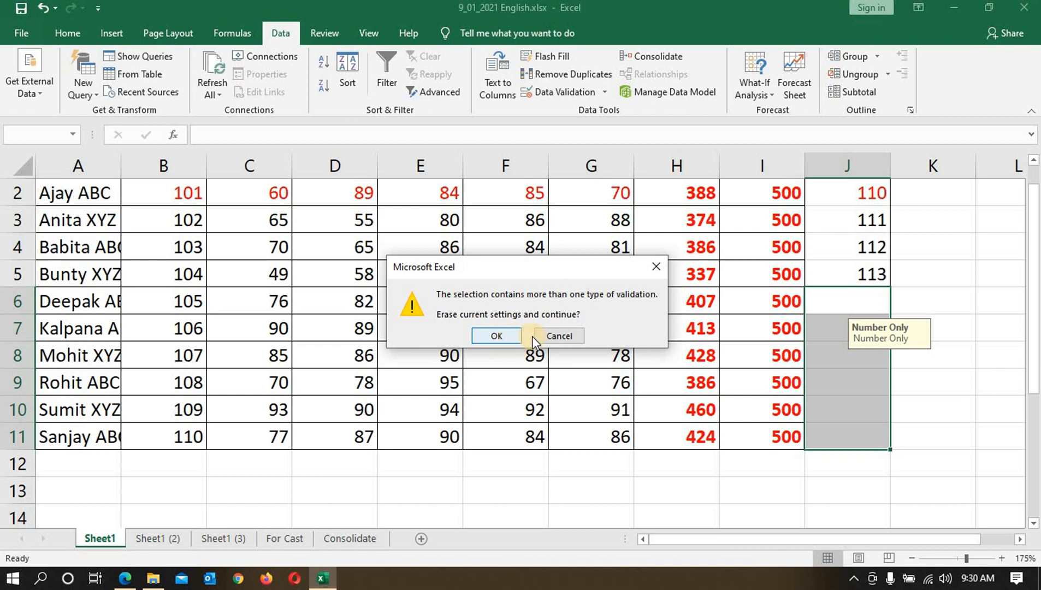
{"action": "left_click", "coordinate": [499, 341]}
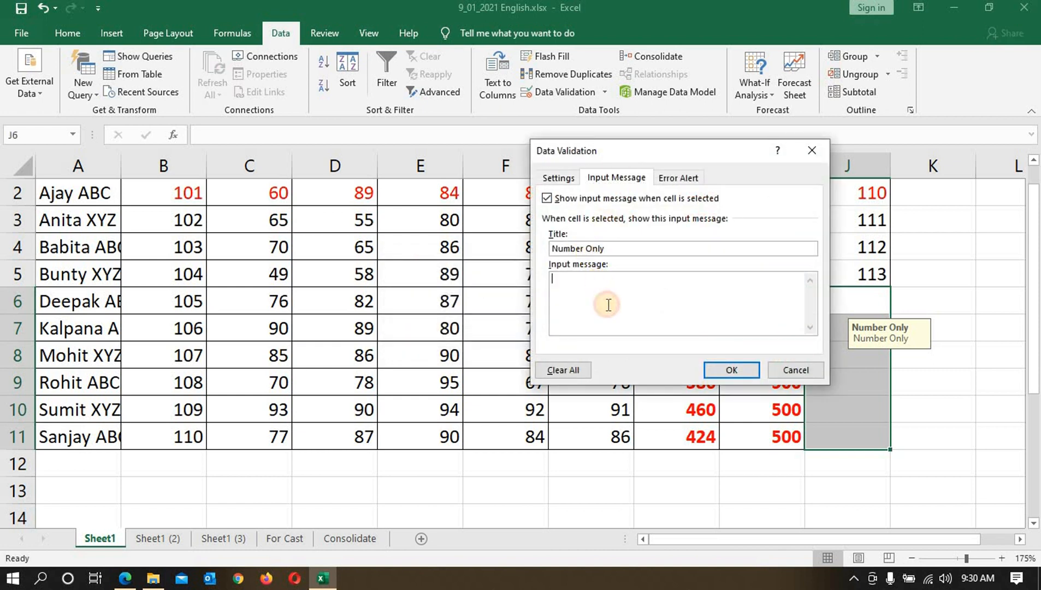
{"action": "key", "text": "ctrl+v"}
{"action": "left_click", "coordinate": [726, 370]}
- Step through cells J7 to J11 to check the input message on each cell
{"action": "left_click", "coordinate": [860, 363]}
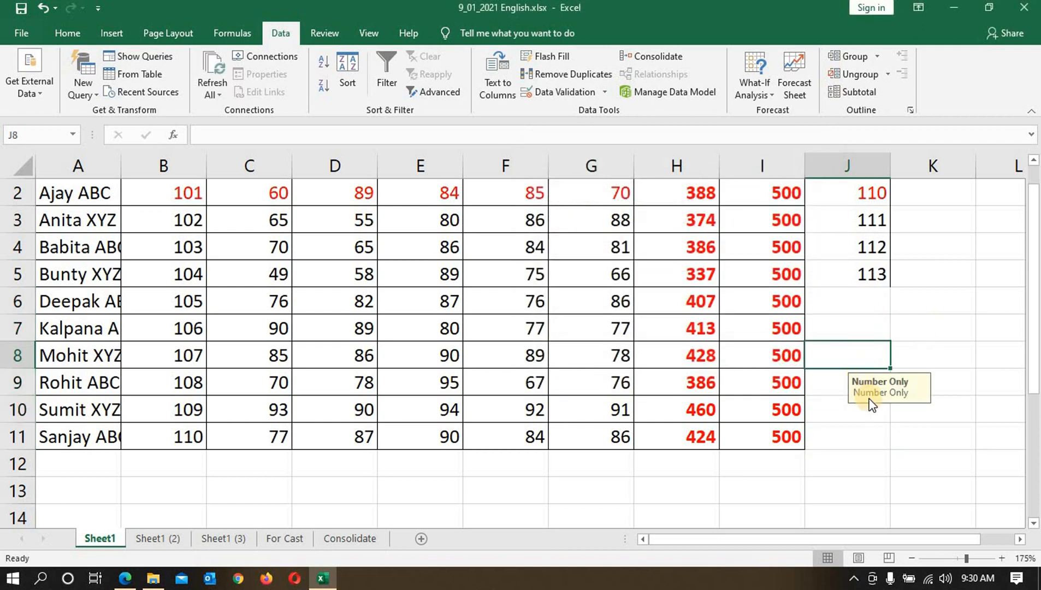
{"action": "key", "text": "Down"}
{"action": "key", "text": "Down"}
{"action": "key", "text": "Down"}
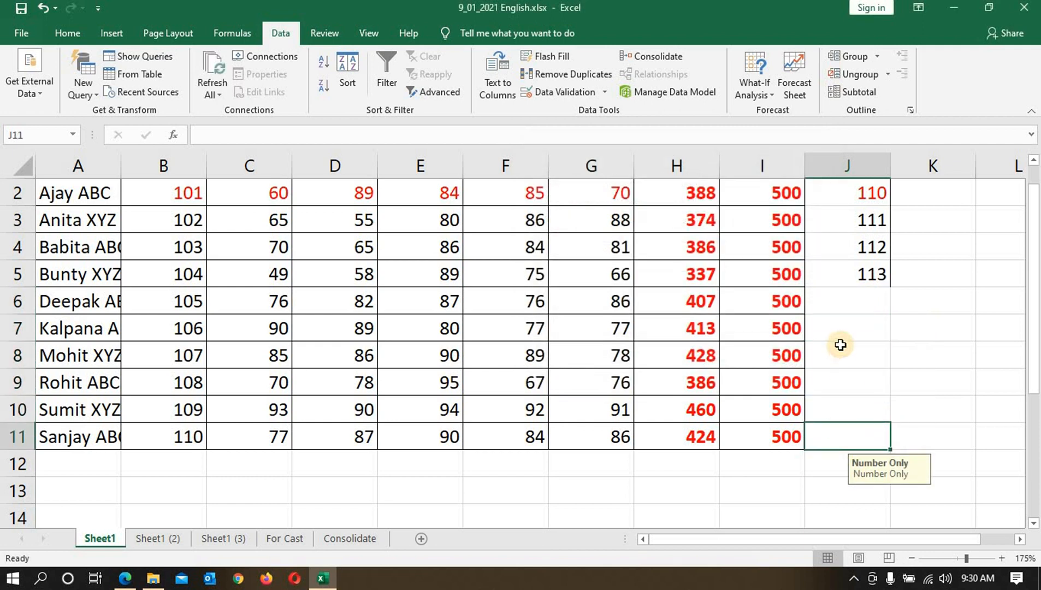
{"action": "key", "text": "Up"}
{"action": "key", "text": "Up"}
{"action": "key", "text": "Up"}
{"action": "key", "text": "Up"}
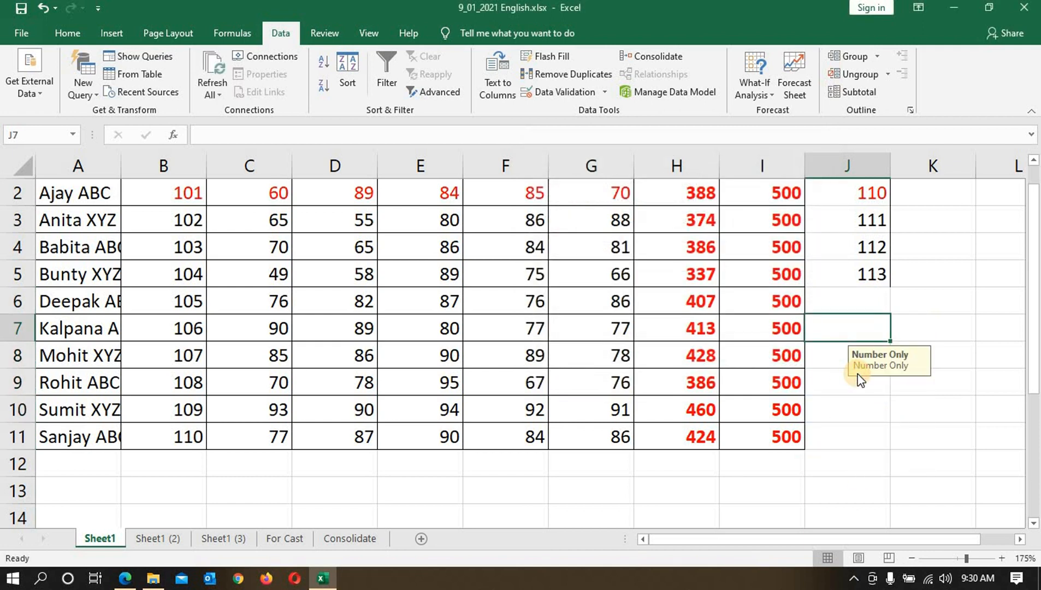
- Enter ABC in cells J7 and J8 to test the validation, and clear both entries
{"action": "type", "text": "A"}
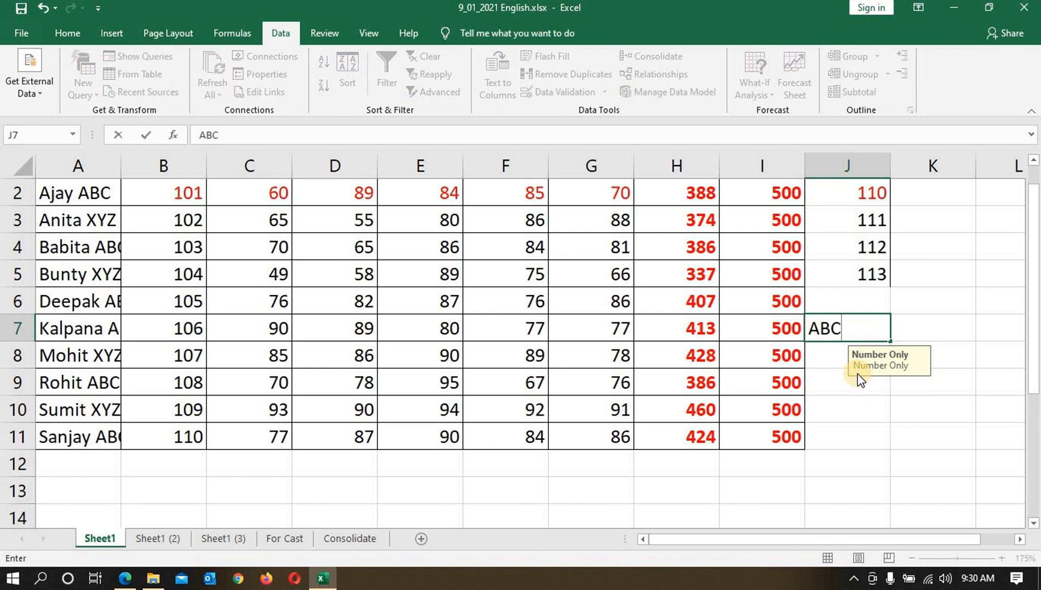
{"action": "type", "text": "BC"}
{"action": "key", "text": "Return"}
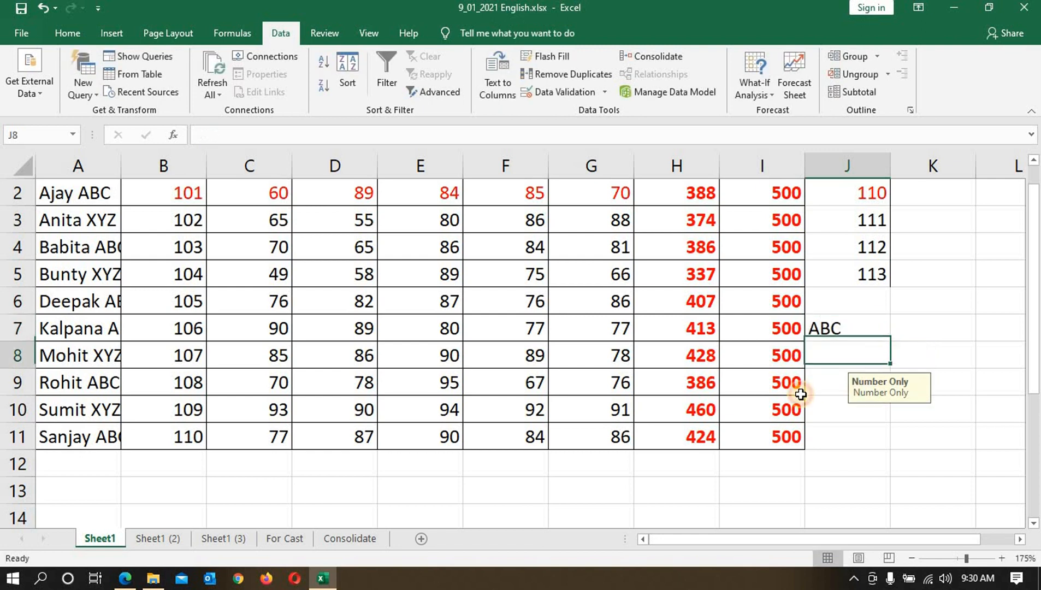
{"action": "type", "text": "ABC"}
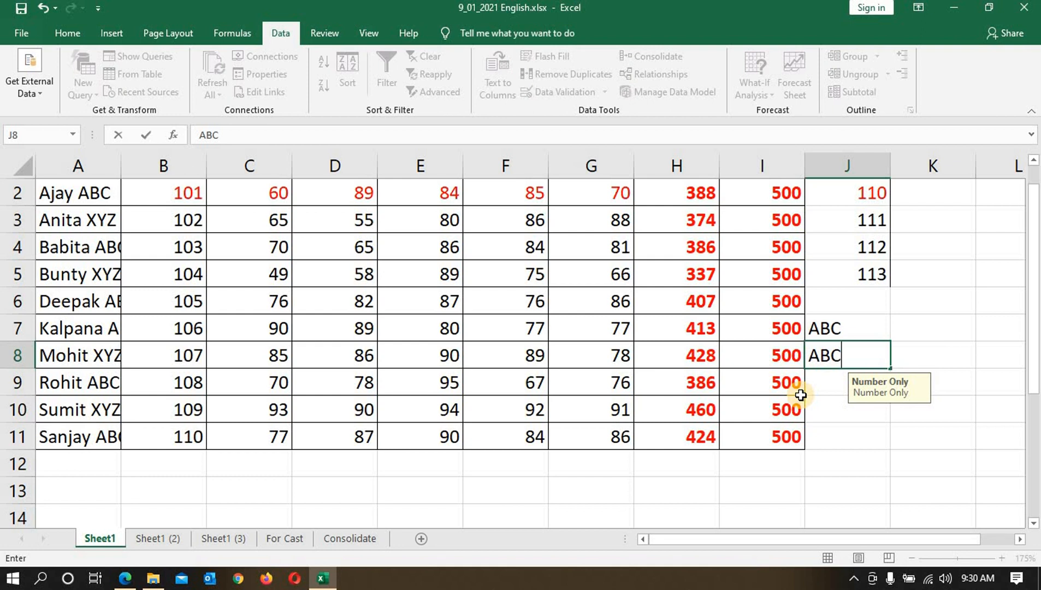
{"action": "key", "text": "Return"}
{"action": "left_click_drag", "start_coordinate": [820, 330], "coordinate": [828, 360]}
{"action": "key", "text": "Delete"}
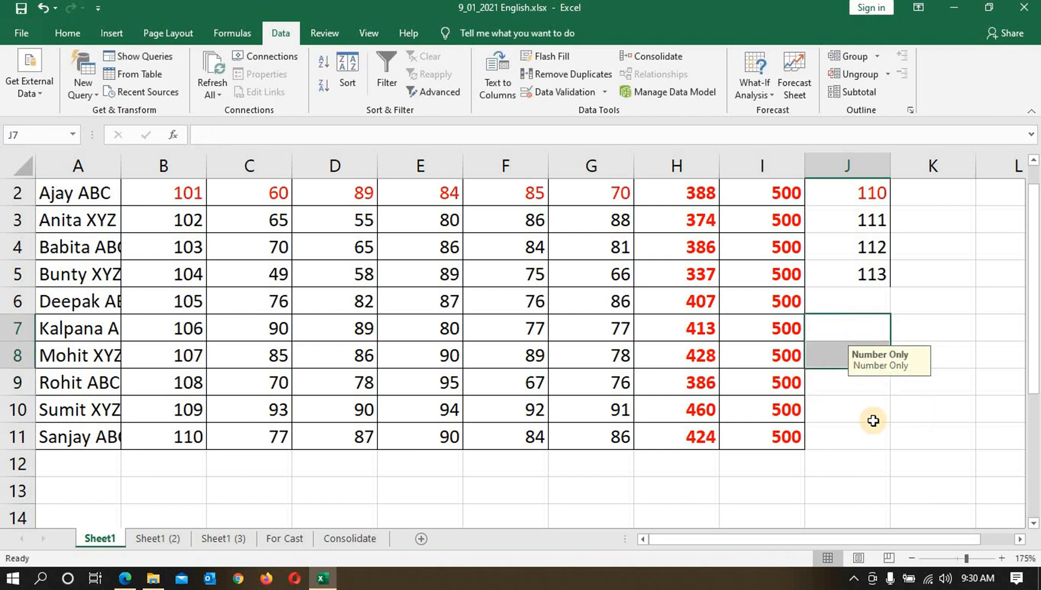
- Open the data validation settings for cells J6 to J11 and set the error alert style to Warning
{"action": "left_click", "coordinate": [849, 303]}
{"action": "left_click_drag", "start_coordinate": [854, 394], "coordinate": [858, 432]}
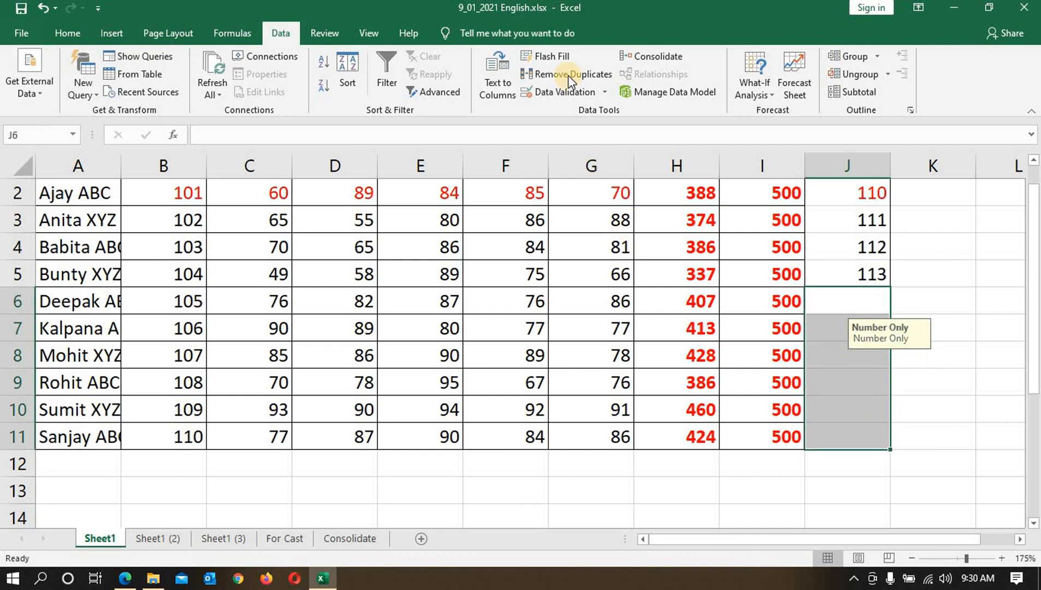
{"action": "left_click", "coordinate": [592, 91]}
{"action": "left_click", "coordinate": [679, 178]}
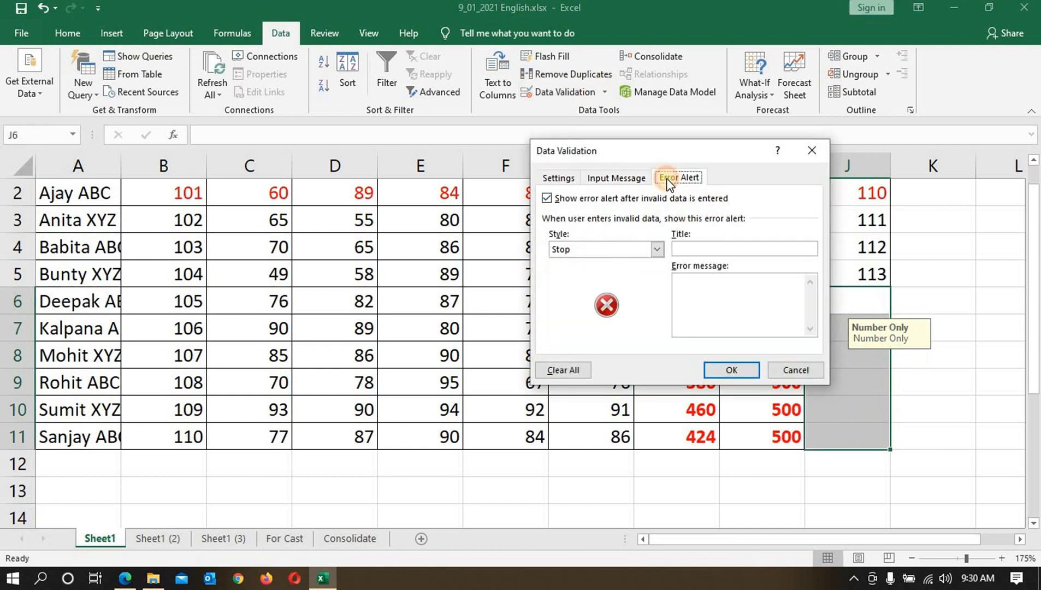
{"action": "left_click", "coordinate": [656, 250]}
{"action": "left_click", "coordinate": [601, 268]}
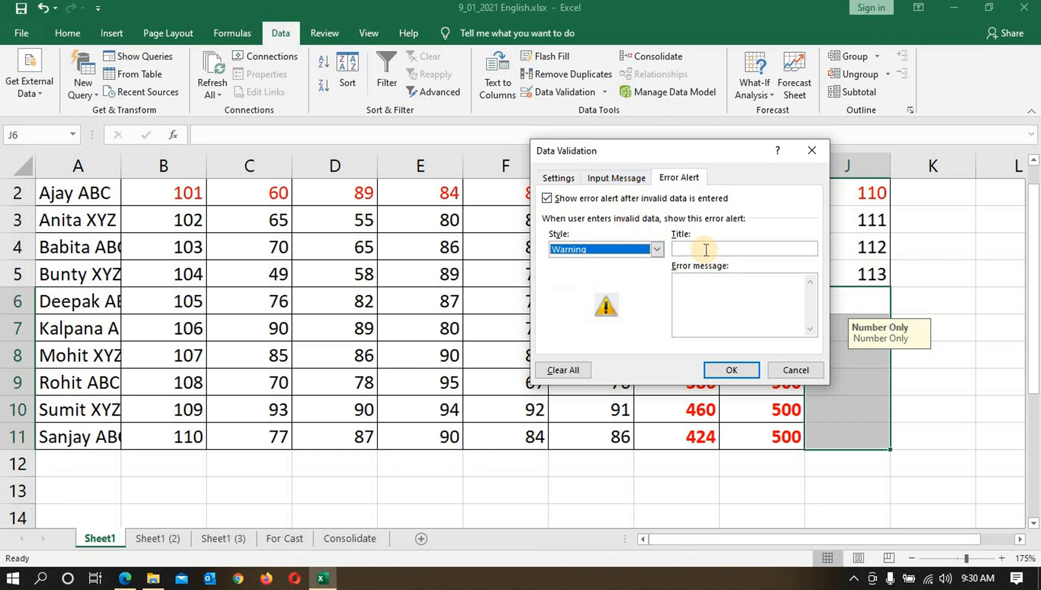
- Set the error alert's title and message to "Number Only" and apply the validation to cells J6 to J11
{"action": "left_click", "coordinate": [704, 250]}
{"action": "key", "text": "ctrl+v"}
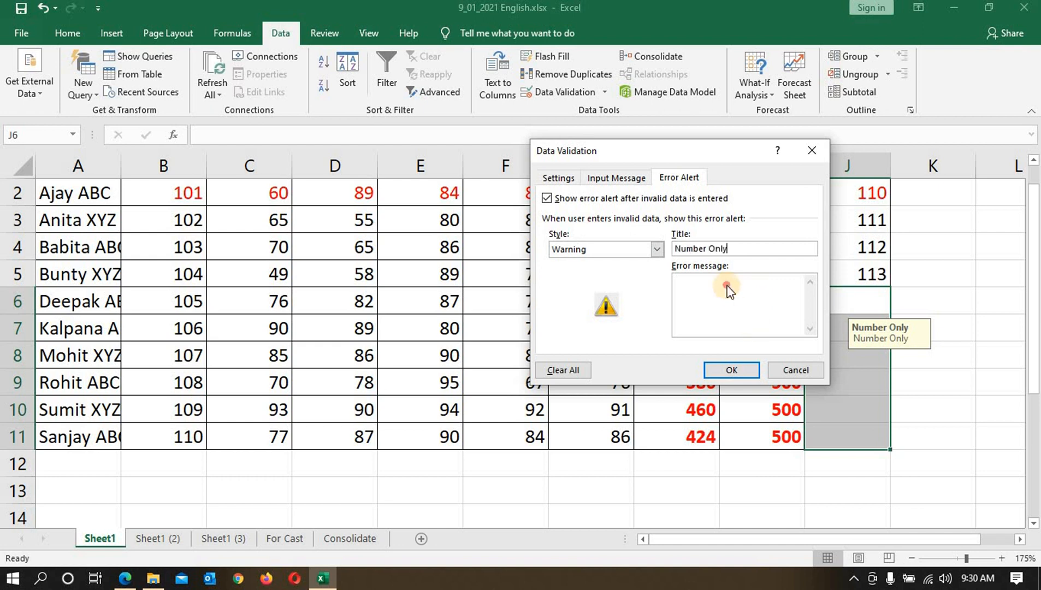
{"action": "left_click", "coordinate": [727, 291]}
{"action": "key", "text": "ctrl+v"}
{"action": "left_click", "coordinate": [733, 372]}
{"action": "left_click", "coordinate": [841, 333]}
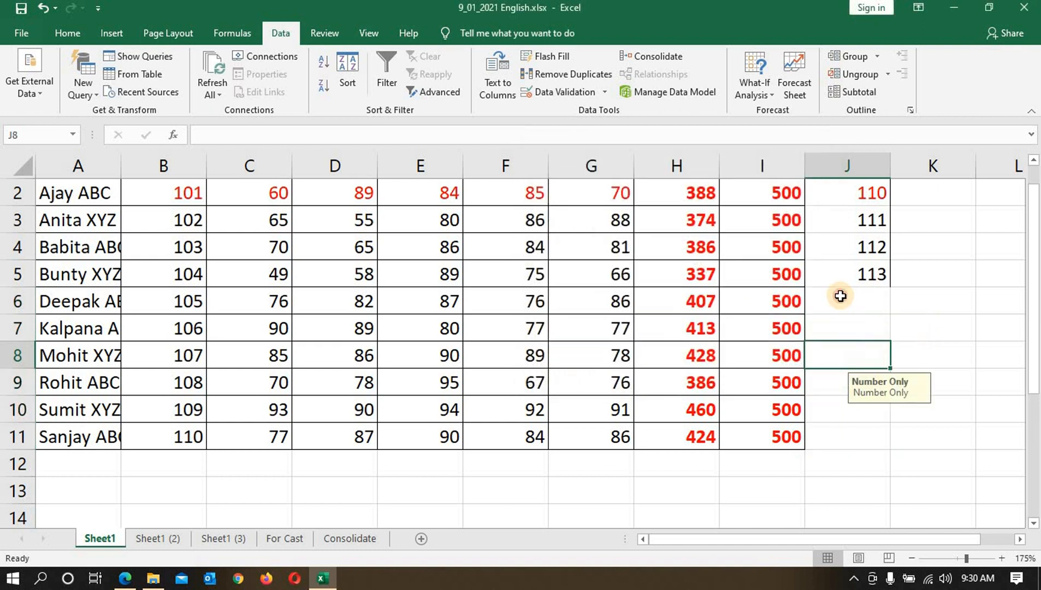
{"action": "left_click", "coordinate": [841, 296]}
- Select the roll number cells J2 to J11, open their data validation and erase the mixed settings
{"action": "left_click_drag", "start_coordinate": [866, 296], "coordinate": [846, 433]}
{"action": "scroll", "coordinate": [854, 330], "scroll_direction": "up", "scroll_amount": 1}
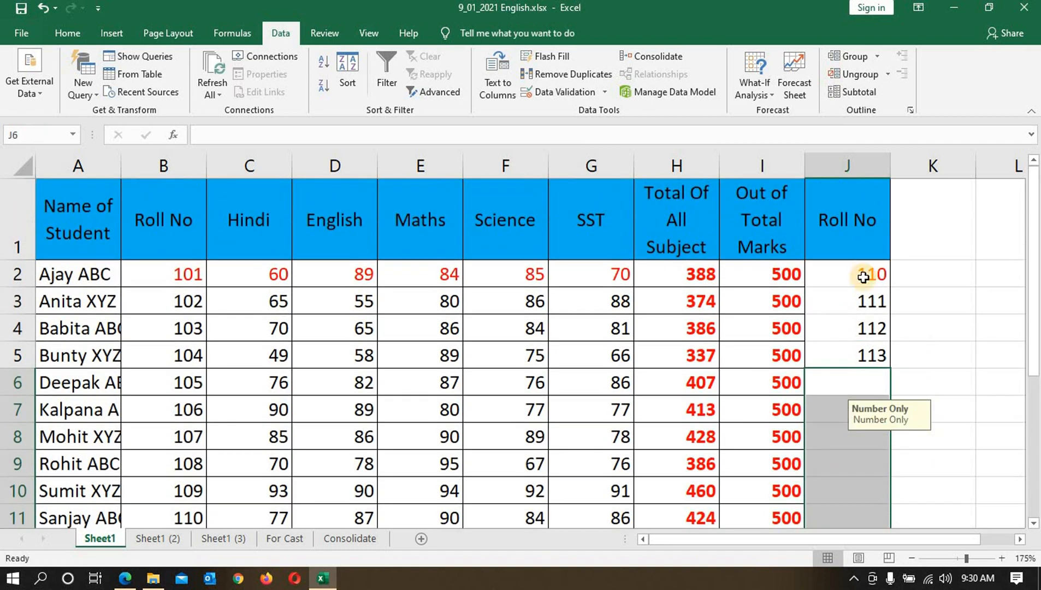
{"action": "left_click_drag", "start_coordinate": [883, 272], "coordinate": [842, 530]}
{"action": "scroll", "coordinate": [850, 459], "scroll_direction": "down", "scroll_amount": 1}
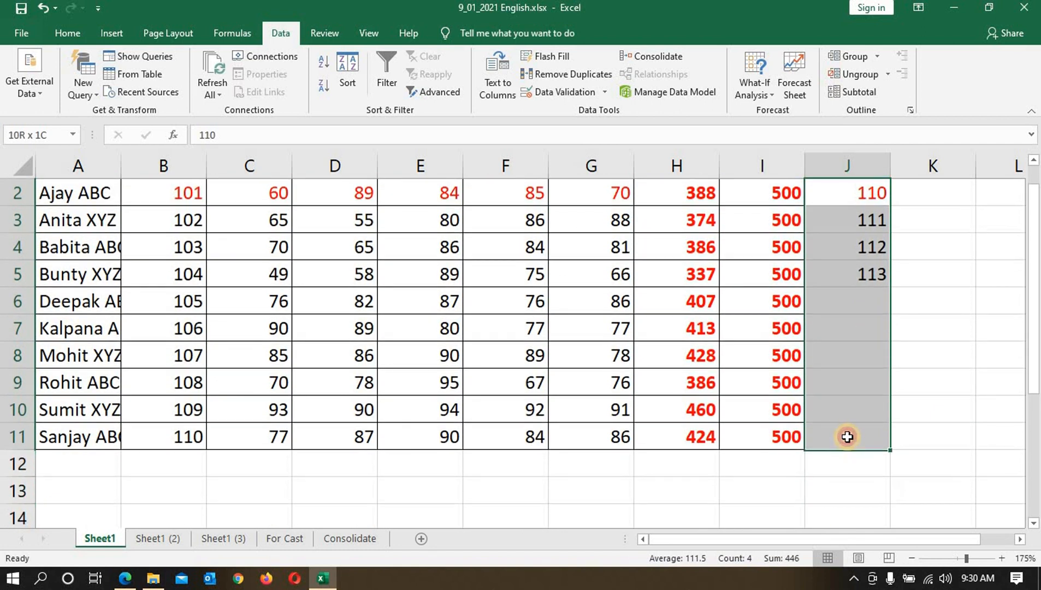
{"action": "left_click", "coordinate": [603, 94]}
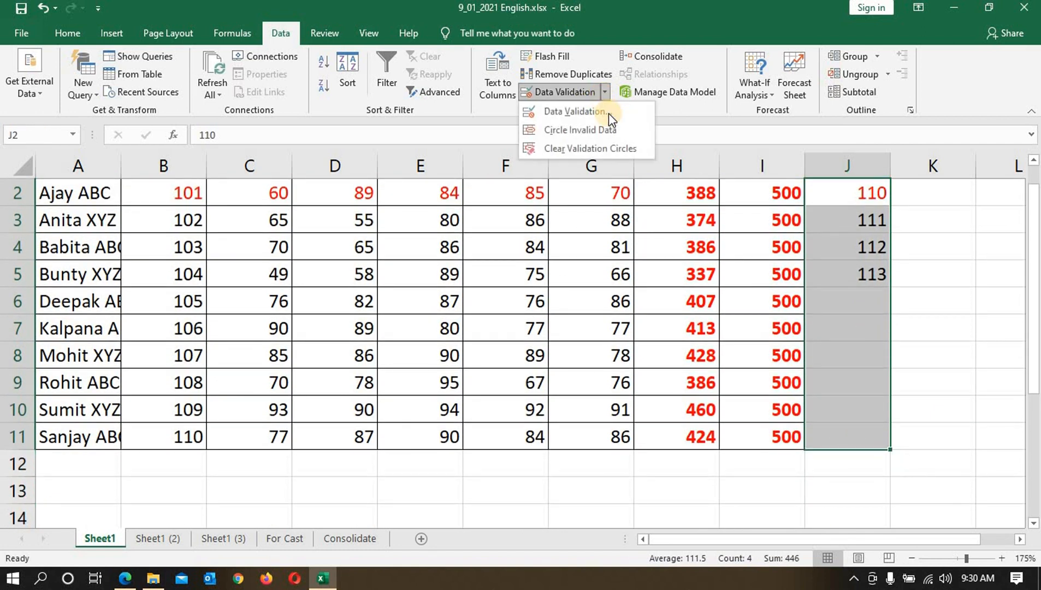
{"action": "left_click", "coordinate": [598, 112]}
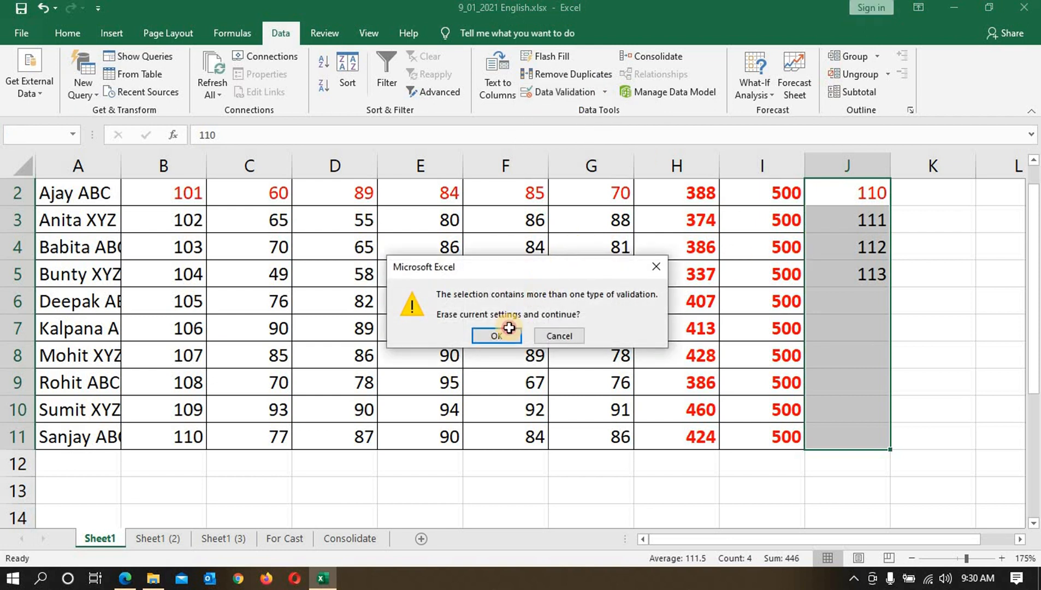
{"action": "left_click", "coordinate": [496, 335]}
- Restrict cells J2 to J11 to whole numbers between limits, with a minimum of 0, and apply the rule
{"action": "left_click", "coordinate": [559, 180]}
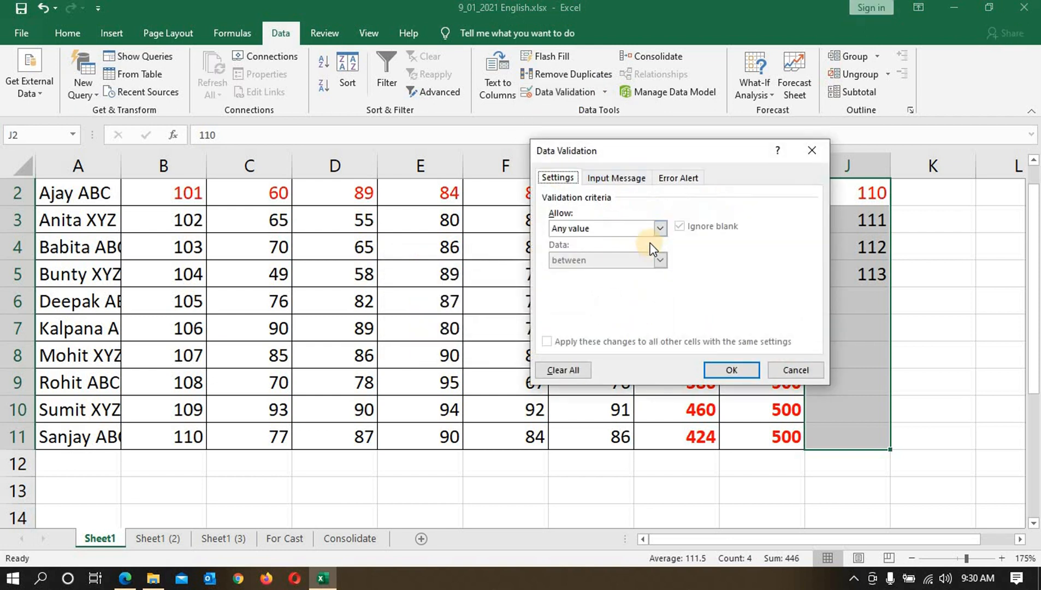
{"action": "left_click", "coordinate": [660, 228]}
{"action": "left_click", "coordinate": [606, 246]}
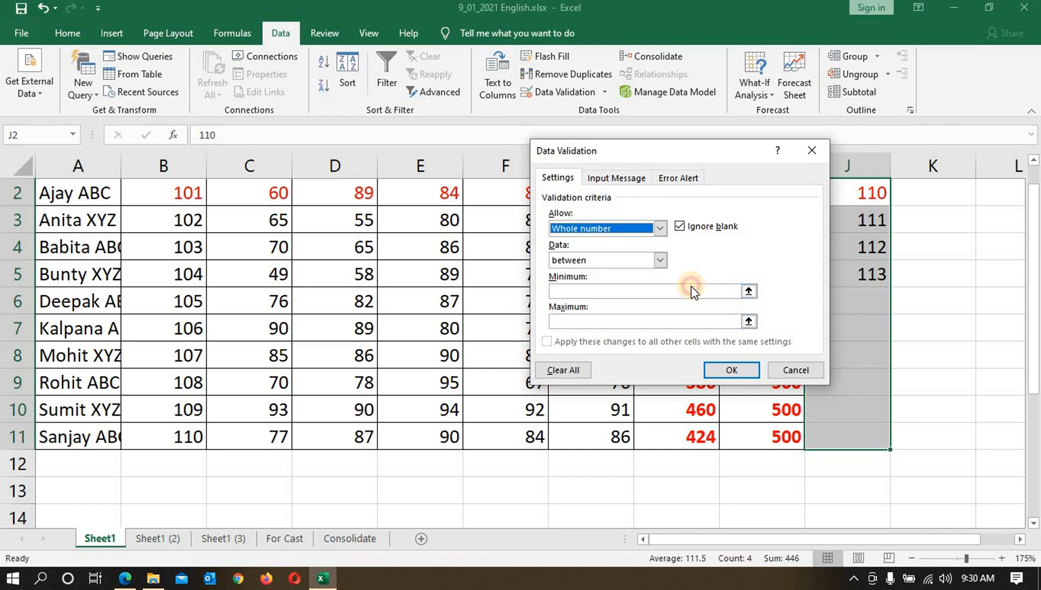
{"action": "left_click", "coordinate": [691, 290]}
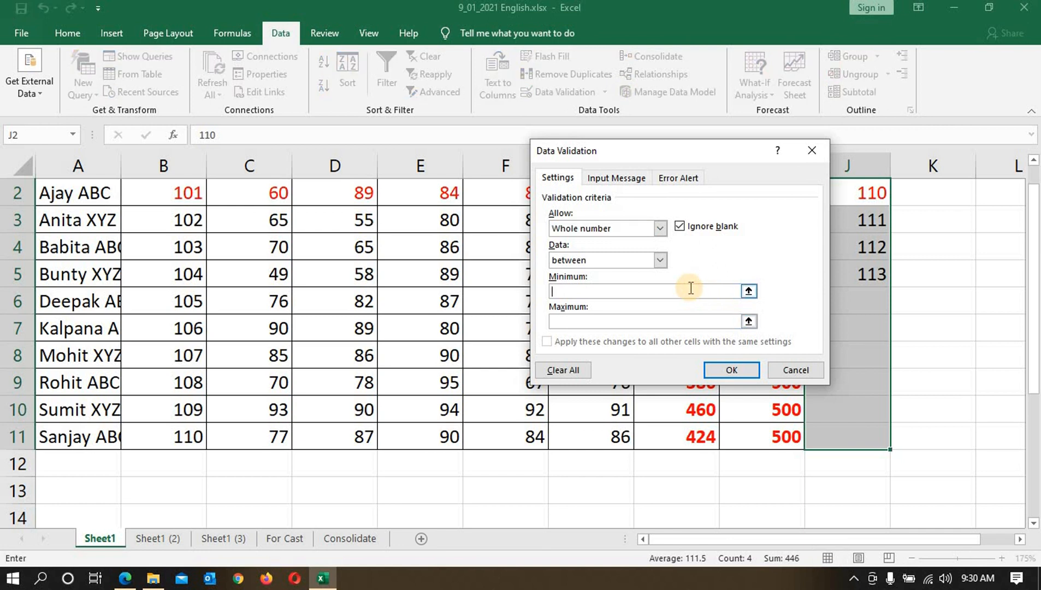
{"action": "type", "text": "0"}
{"action": "left_click", "coordinate": [680, 321]}
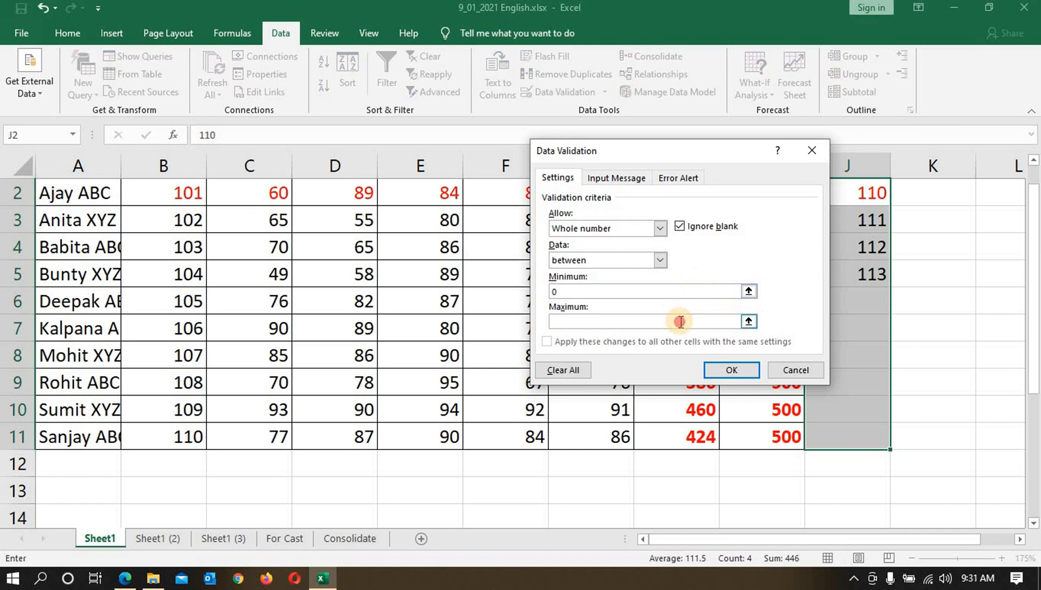
{"action": "left_click", "coordinate": [715, 368]}
{"action": "left_click", "coordinate": [854, 298]}
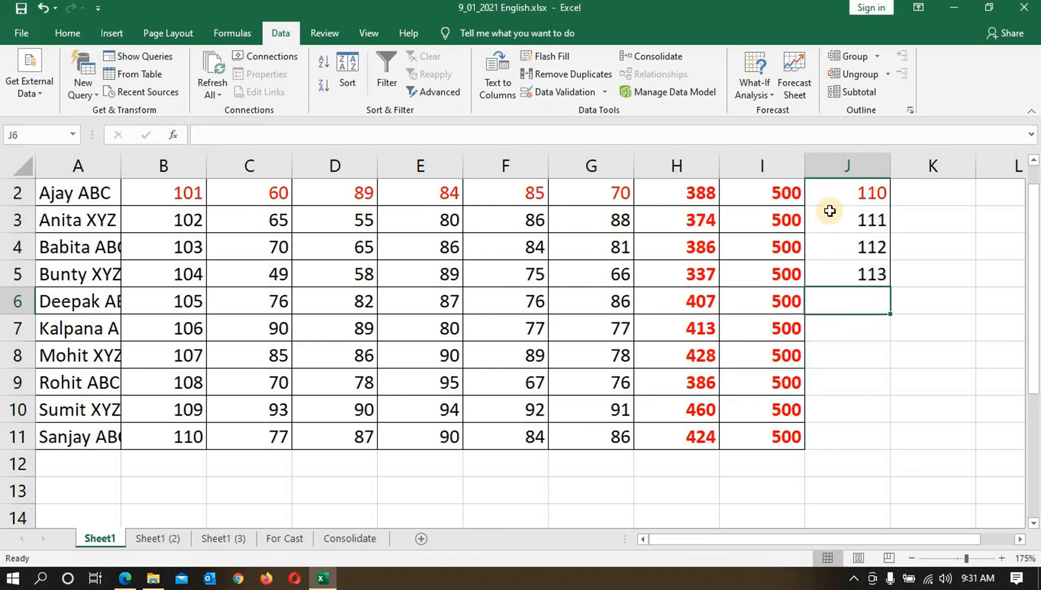
- Give cells J2 to J11 a validation input message with "Number Only" as both title and message
{"action": "left_click_drag", "start_coordinate": [839, 193], "coordinate": [832, 451]}
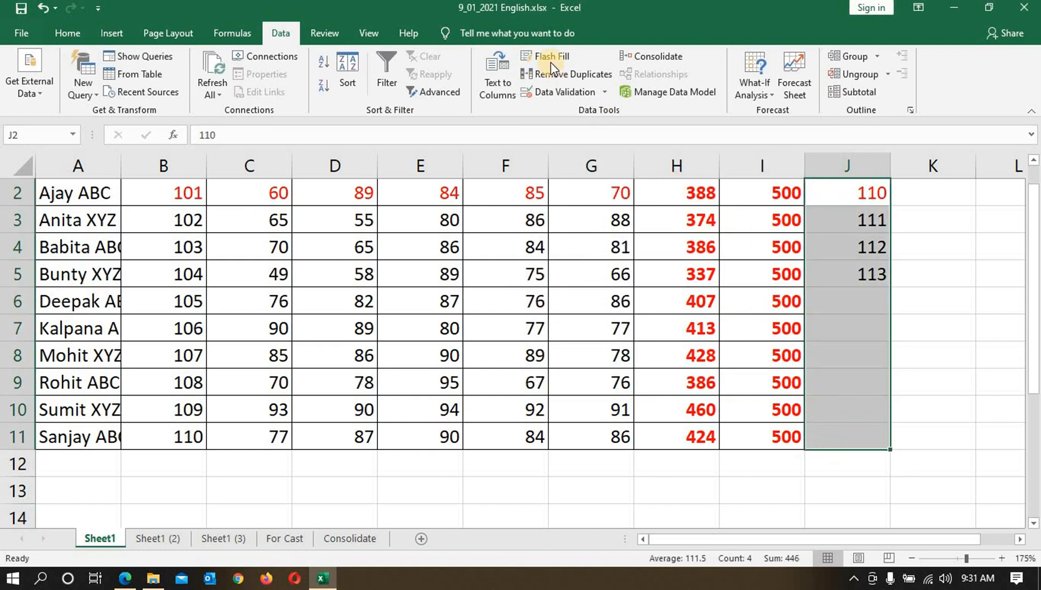
{"action": "left_click", "coordinate": [557, 91]}
{"action": "left_click", "coordinate": [614, 178]}
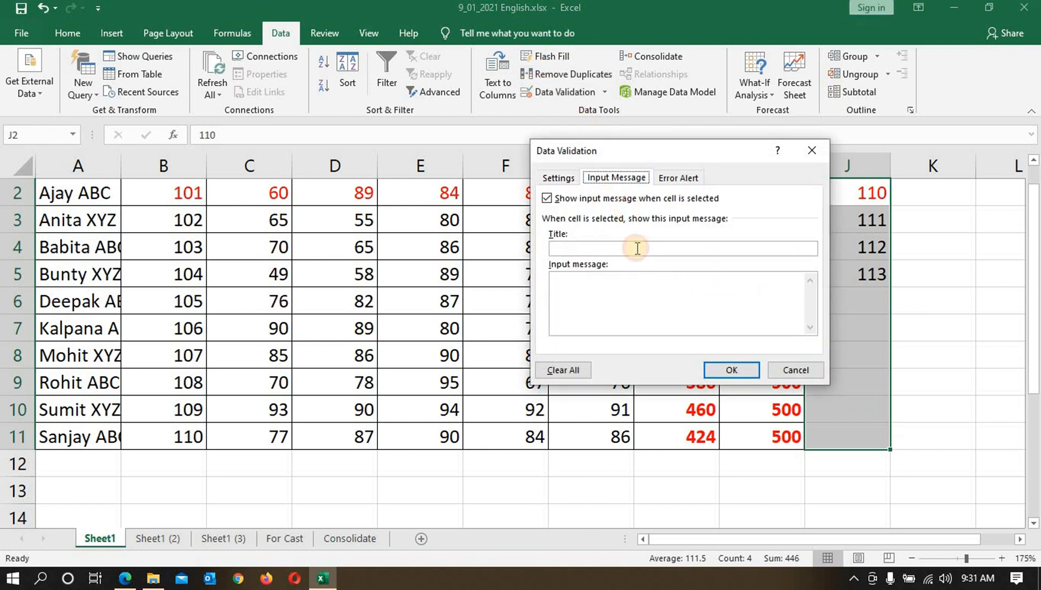
{"action": "left_click", "coordinate": [629, 249]}
{"action": "type", "text": "Number Only"}
{"action": "left_click", "coordinate": [639, 285]}
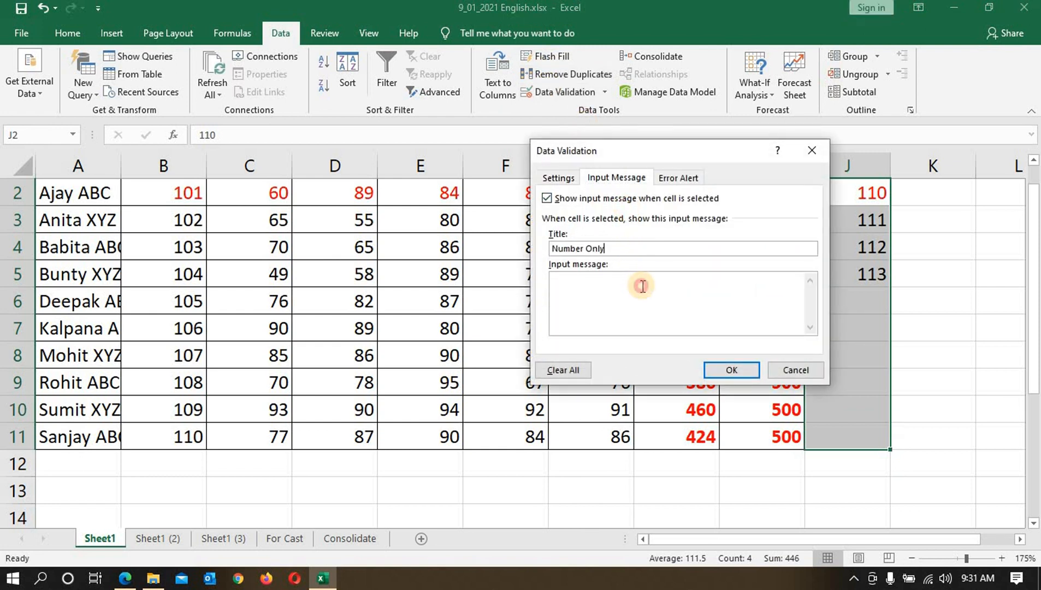
{"action": "type", "text": "Number Only"}
- Set the error alert for J2 to J11 to Warning style with title and message "Number Only", and apply the validation
{"action": "left_click", "coordinate": [683, 177]}
{"action": "left_click", "coordinate": [657, 250]}
{"action": "left_click", "coordinate": [613, 273]}
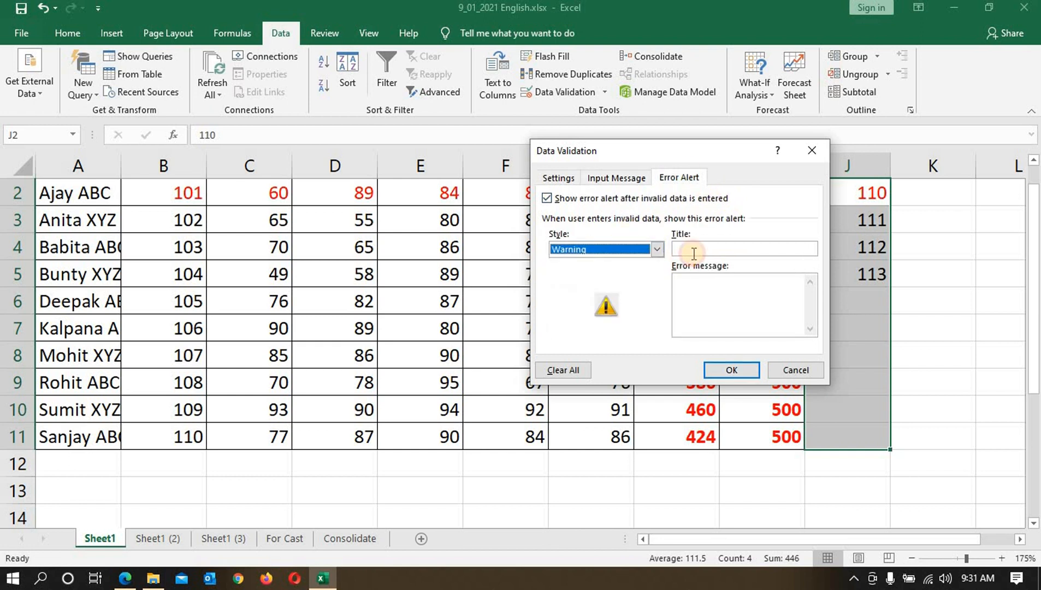
{"action": "left_click", "coordinate": [693, 249]}
{"action": "type", "text": "Number Only"}
{"action": "left_click", "coordinate": [717, 295]}
{"action": "type", "text": "Number Only"}
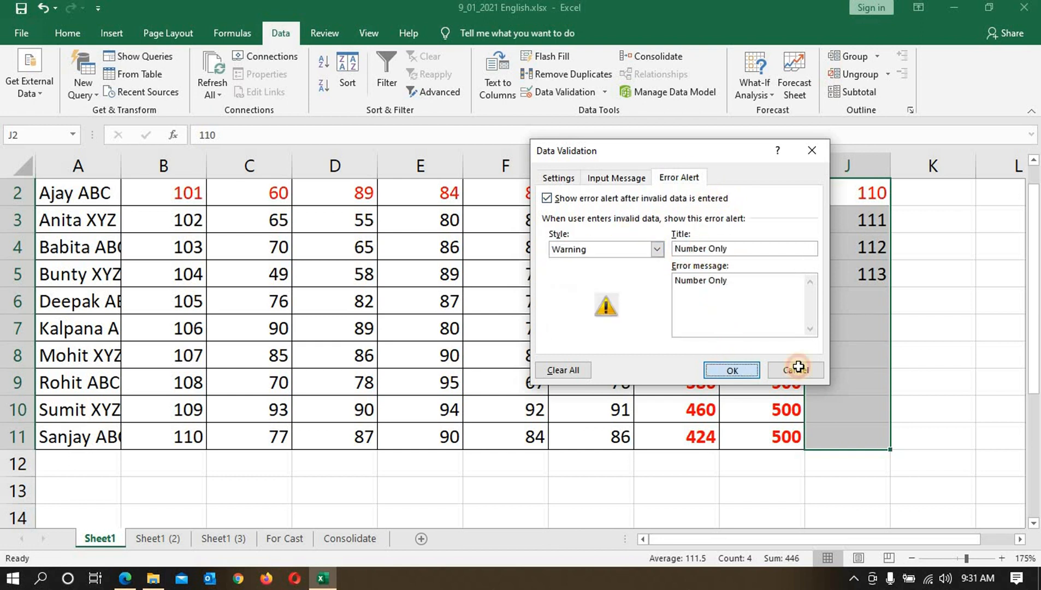
{"action": "left_click", "coordinate": [732, 370]}
- Test the validation by trying to enter "ABC" in cell J6, and cancel the entry
{"action": "left_click", "coordinate": [839, 304]}
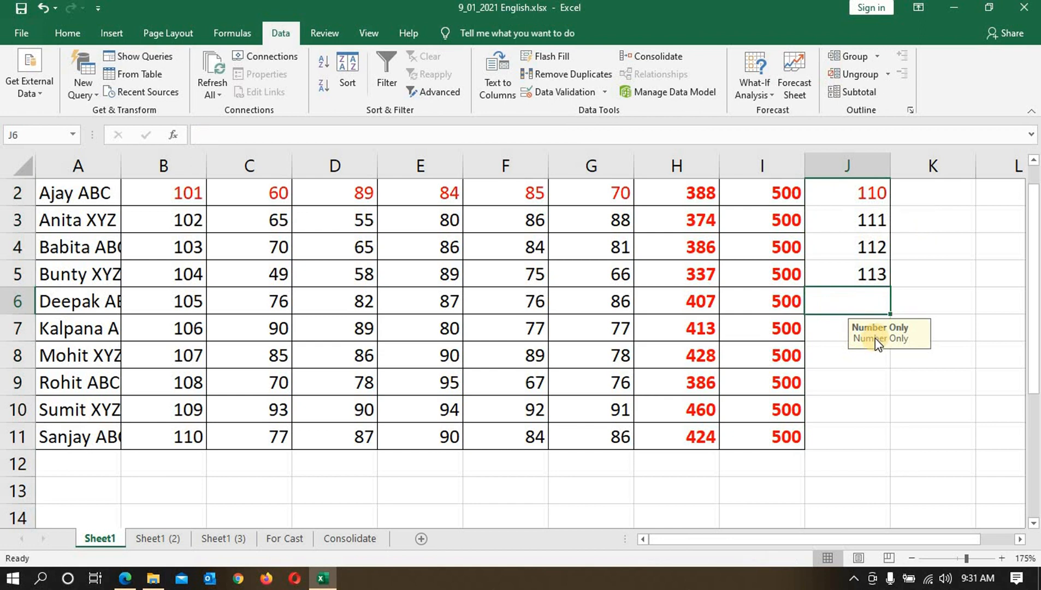
{"action": "type", "text": "ABC"}
{"action": "key", "text": "Return"}
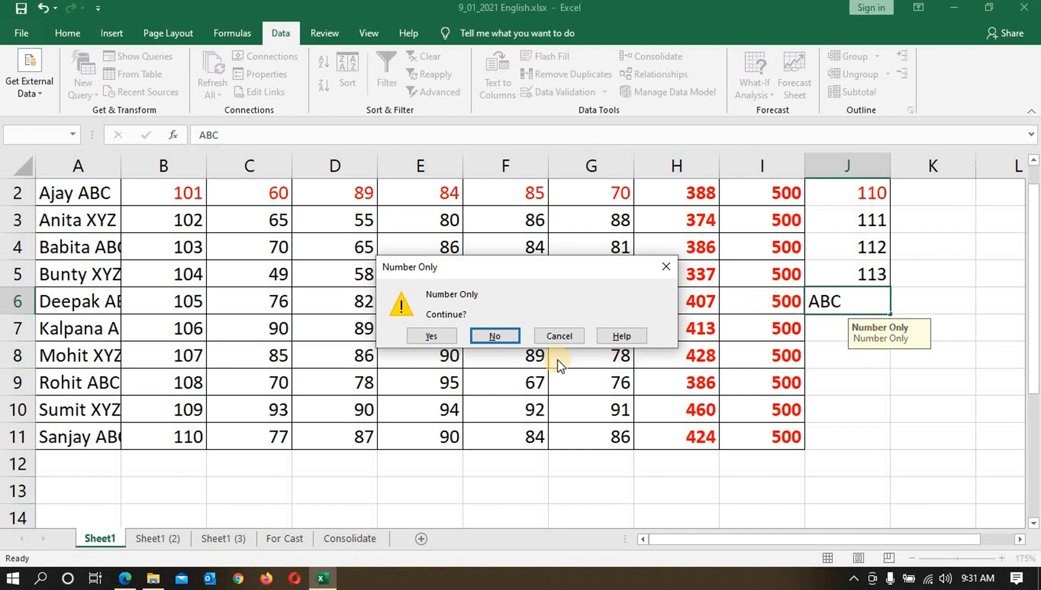
{"action": "left_click", "coordinate": [570, 334]}
{"action": "left_click", "coordinate": [887, 380]}
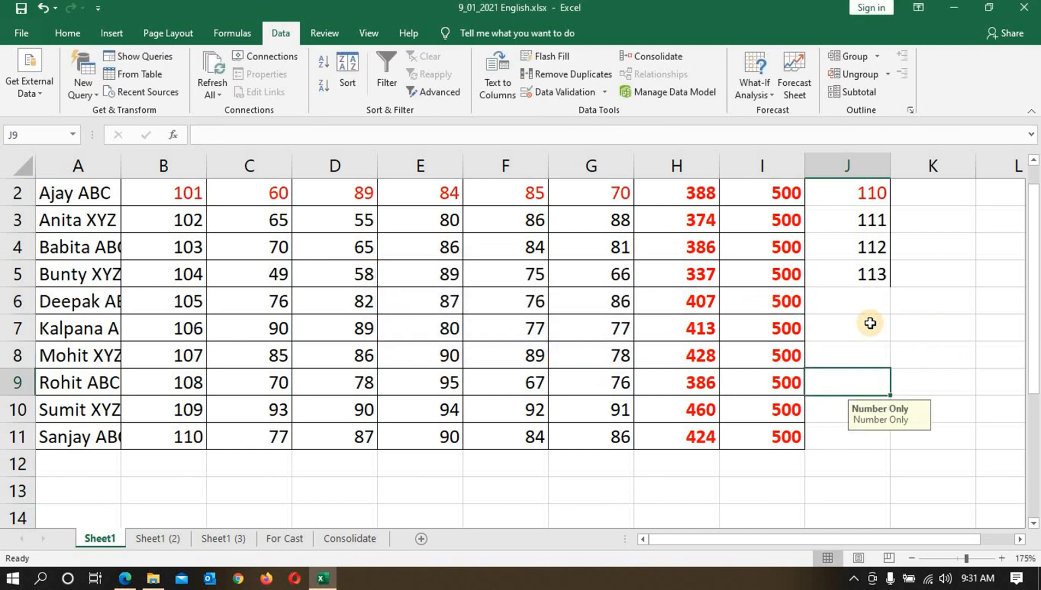
- Test the validation by trying to enter 1005 in cell J6, and cancel the entry
{"action": "left_click", "coordinate": [857, 302]}
{"action": "type", "text": "10"}
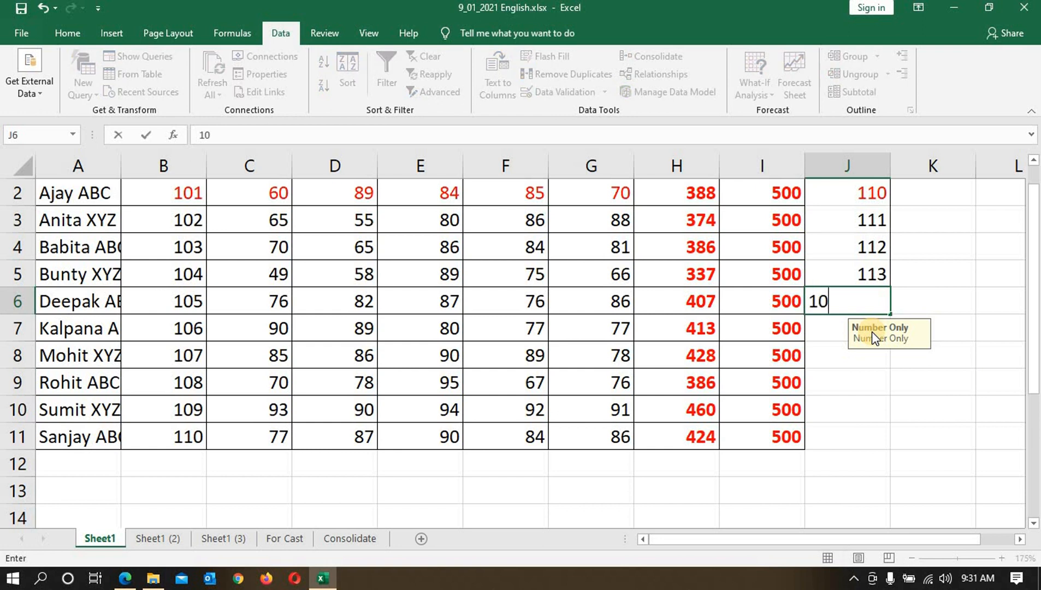
{"action": "type", "text": "0"}
{"action": "type", "text": "5"}
{"action": "key", "text": "Return"}
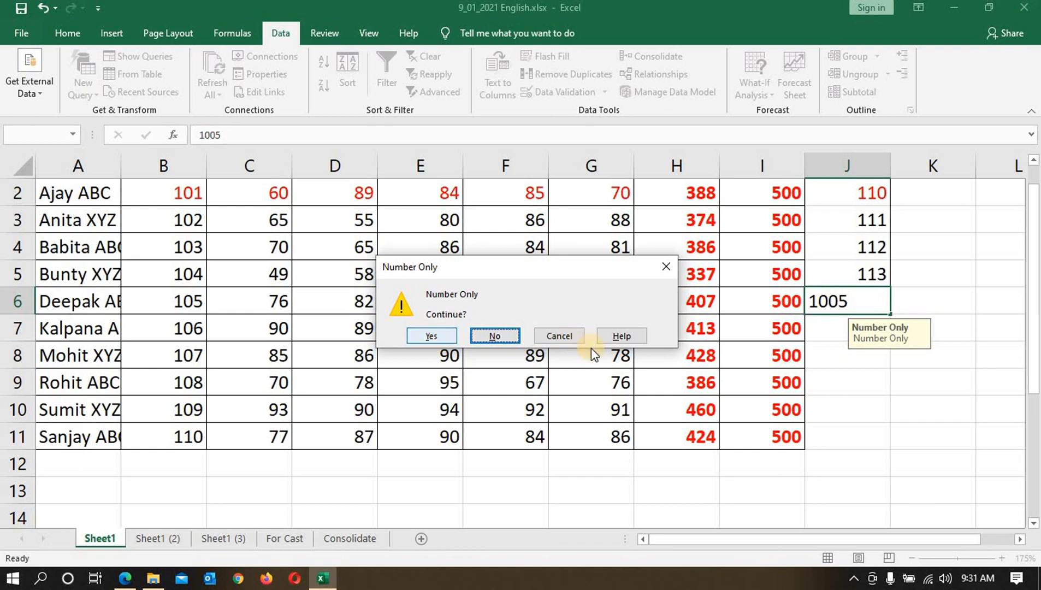
{"action": "left_click", "coordinate": [572, 330]}
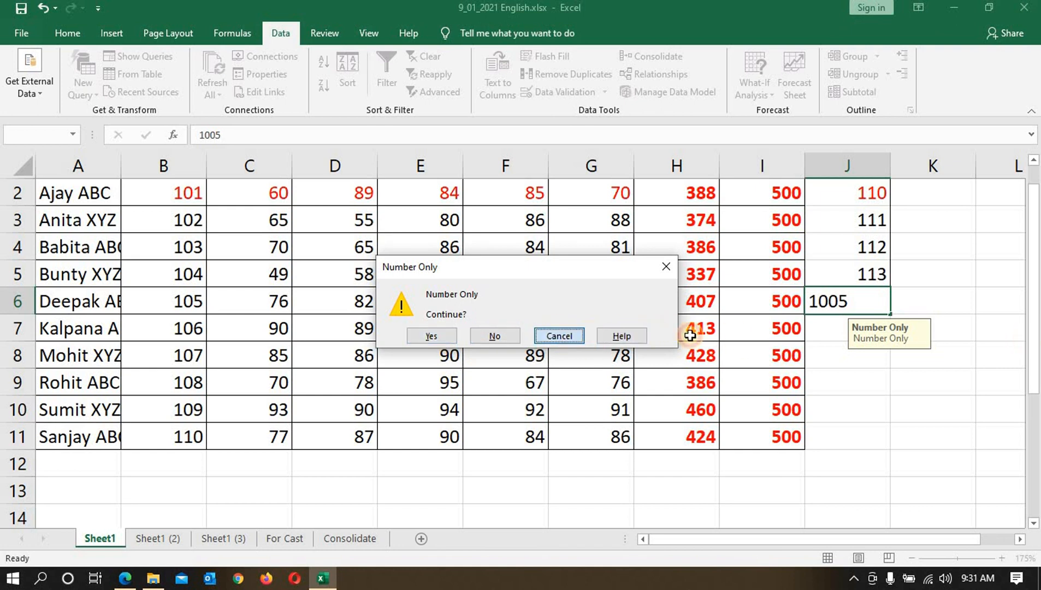
{"action": "left_click", "coordinate": [866, 385]}
{"action": "scroll", "coordinate": [870, 385], "scroll_direction": "up", "scroll_amount": 1}
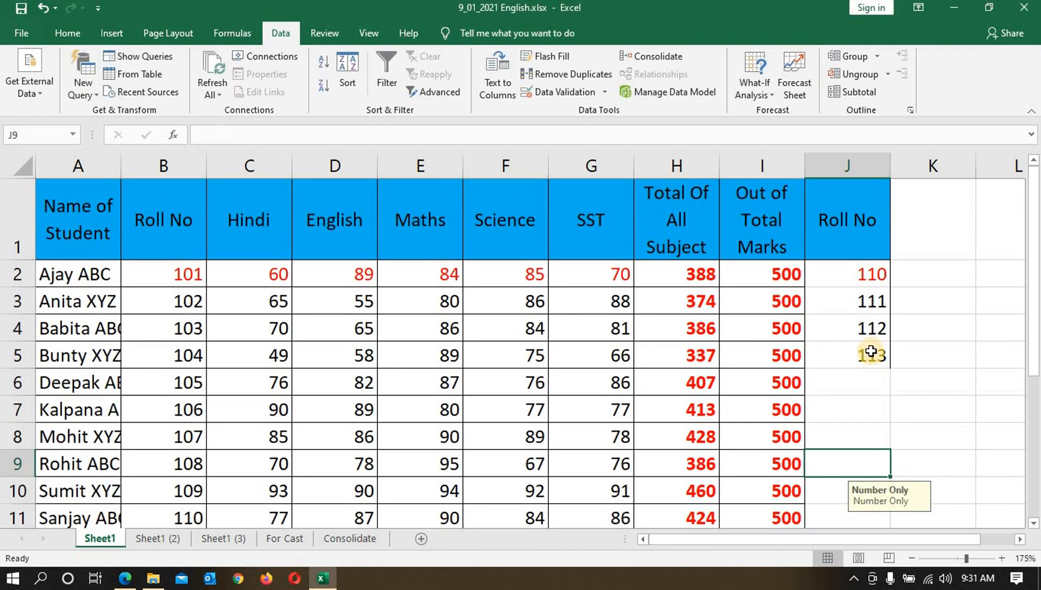
{"action": "left_click", "coordinate": [604, 93]}
{"action": "left_click", "coordinate": [601, 110]}
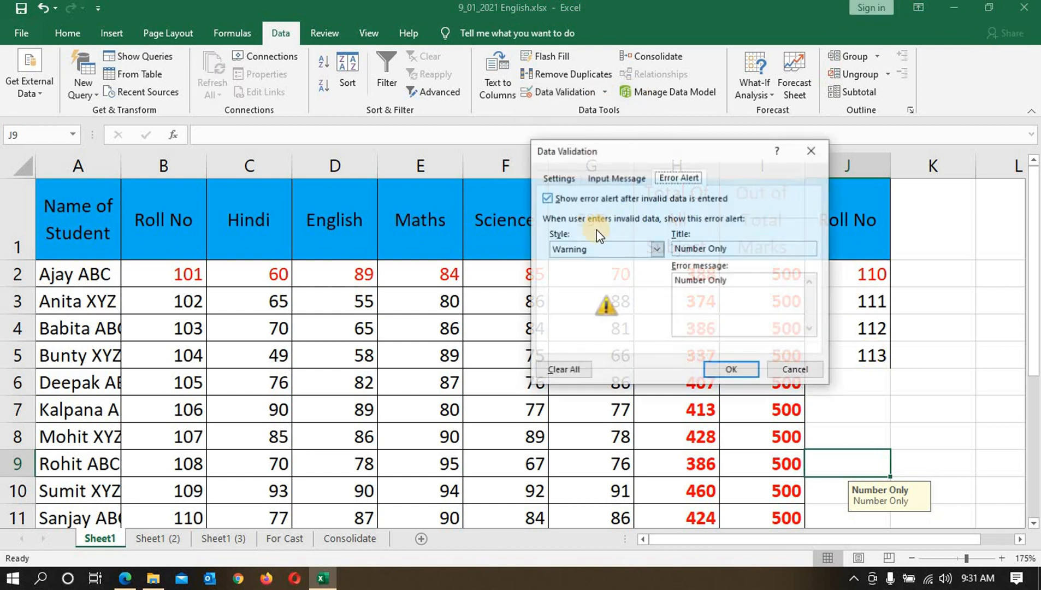
{"action": "left_click", "coordinate": [573, 369]}
{"action": "left_click", "coordinate": [786, 370]}
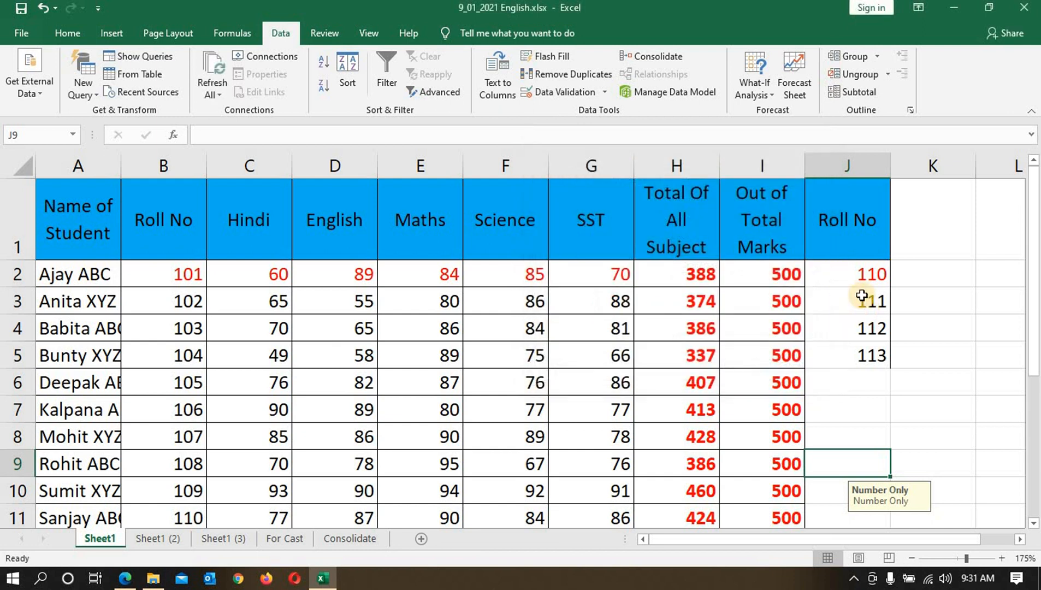
- Clear all data validation settings from the roll number cells J2 to J11
{"action": "left_click_drag", "start_coordinate": [862, 273], "coordinate": [832, 407]}
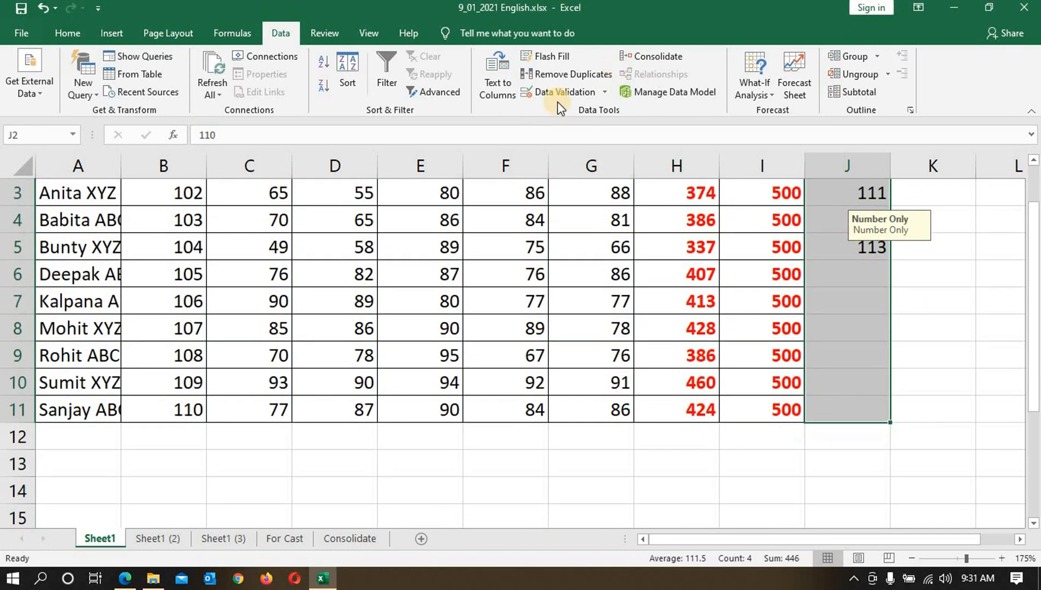
{"action": "left_click", "coordinate": [563, 91]}
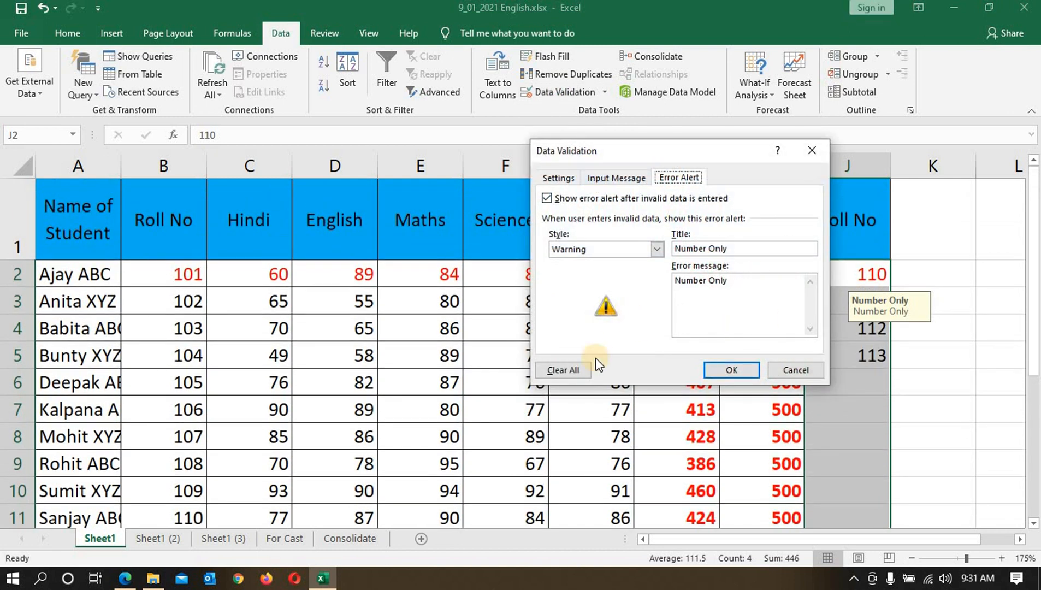
{"action": "left_click", "coordinate": [565, 370]}
{"action": "left_click", "coordinate": [732, 371]}
{"action": "left_click", "coordinate": [866, 385]}
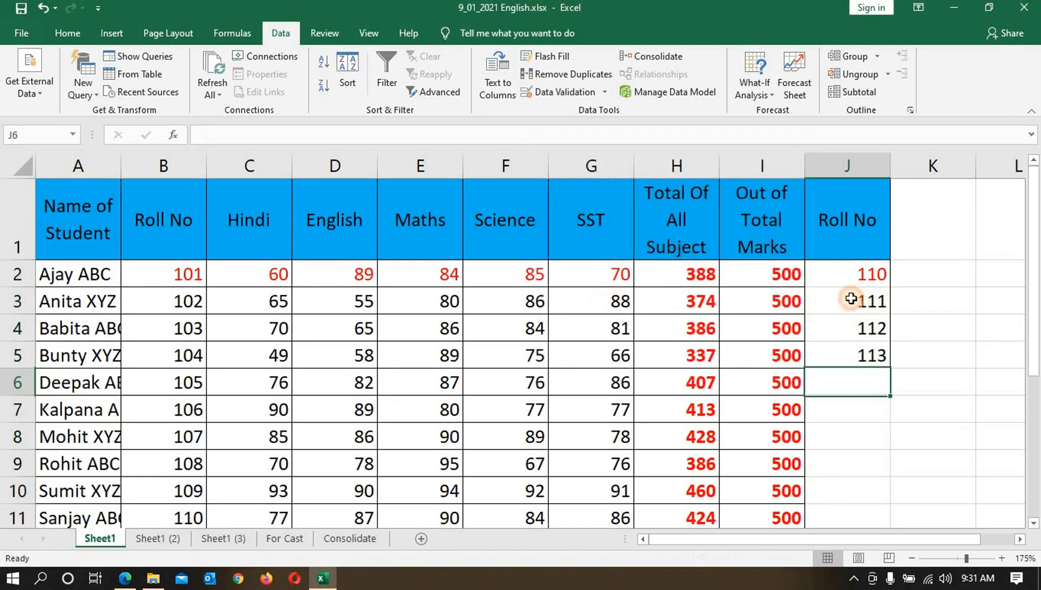
- Restrict cell J2 to a text length between 3 and 5 and apply the rule
{"action": "left_click", "coordinate": [852, 274]}
{"action": "left_click", "coordinate": [563, 92]}
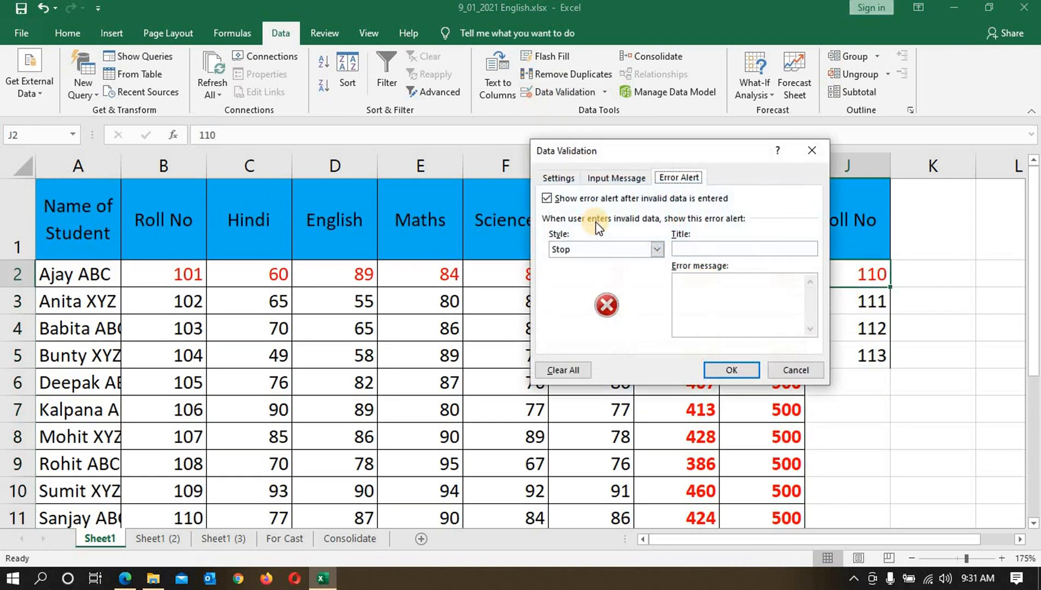
{"action": "left_click", "coordinate": [569, 181]}
{"action": "left_click", "coordinate": [658, 231]}
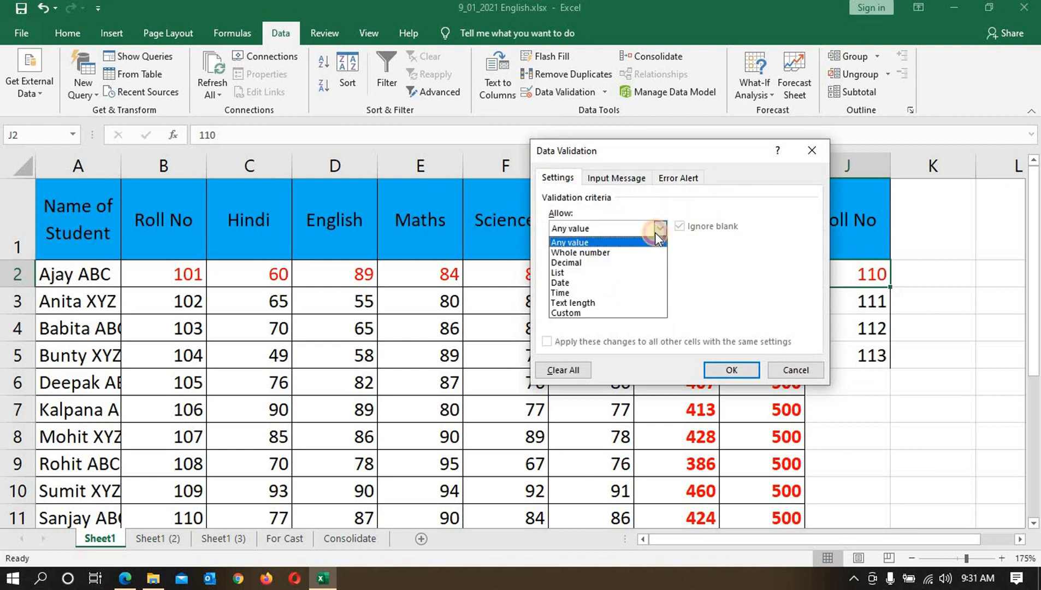
{"action": "left_click", "coordinate": [593, 303]}
{"action": "left_click", "coordinate": [612, 291]}
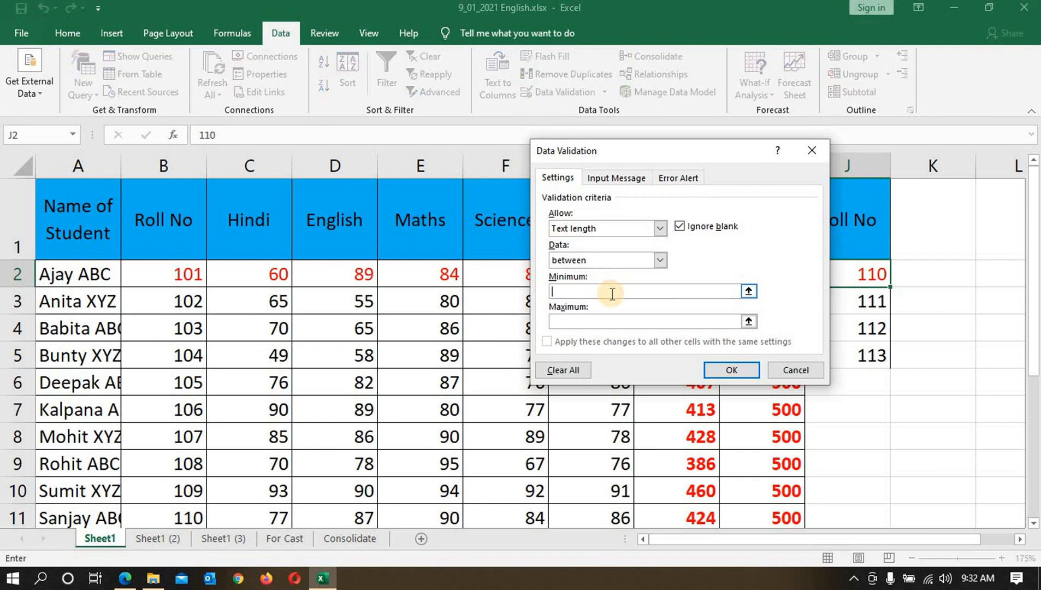
{"action": "left_click", "coordinate": [637, 321]}
{"action": "type", "text": "4"}
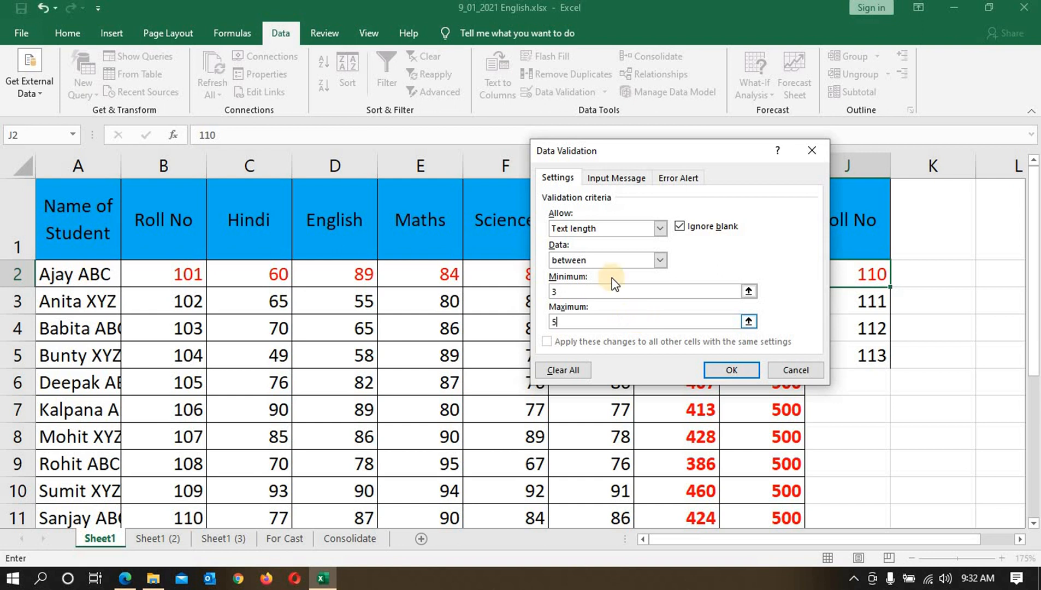
{"action": "left_click", "coordinate": [732, 370]}
{"action": "left_click", "coordinate": [836, 387]}
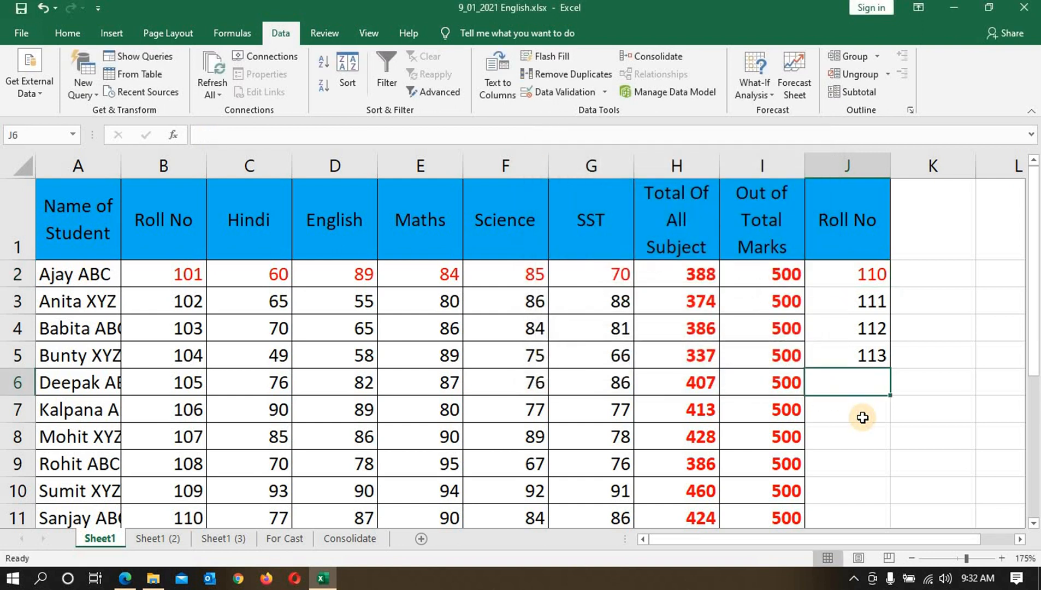
- Extend the text length validation of cell J2 to all roll number cells J2 to J11
{"action": "left_click_drag", "start_coordinate": [832, 276], "coordinate": [844, 437]}
{"action": "left_click", "coordinate": [566, 94]}
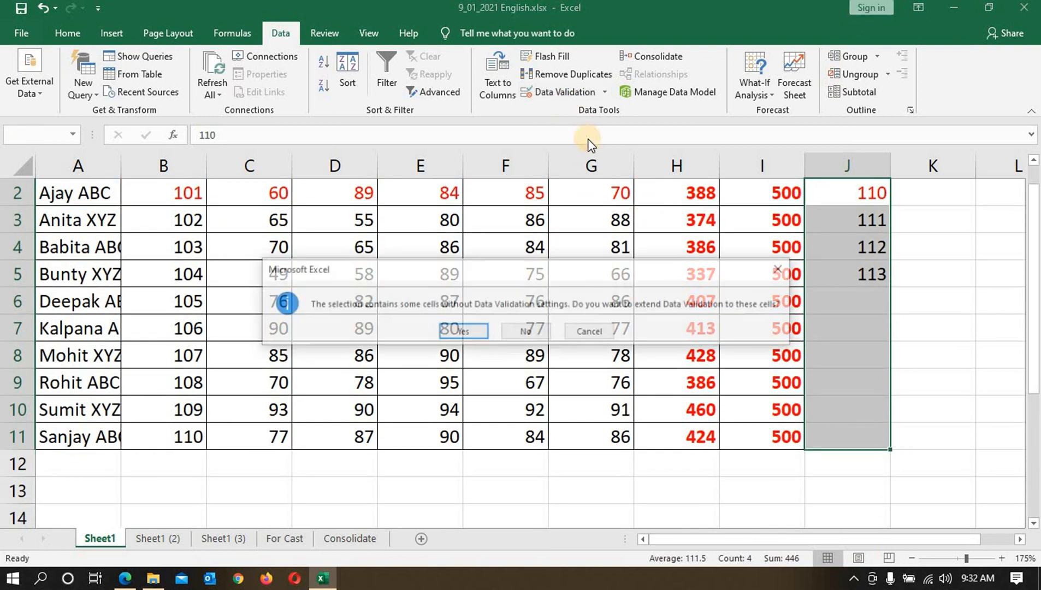
{"action": "left_click", "coordinate": [477, 332]}
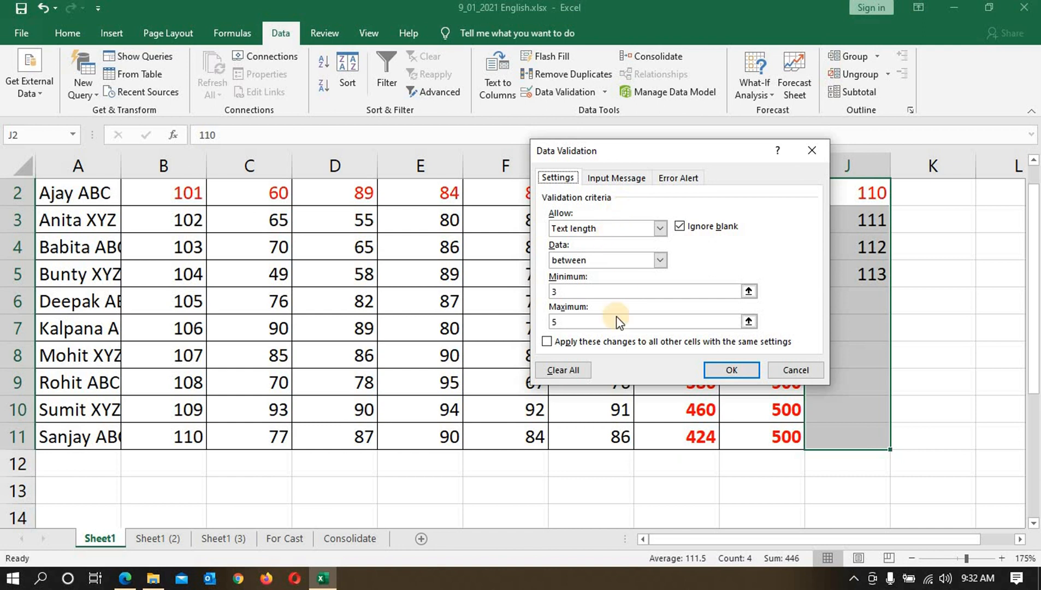
{"action": "left_click", "coordinate": [796, 370]}
{"action": "left_click", "coordinate": [902, 350]}
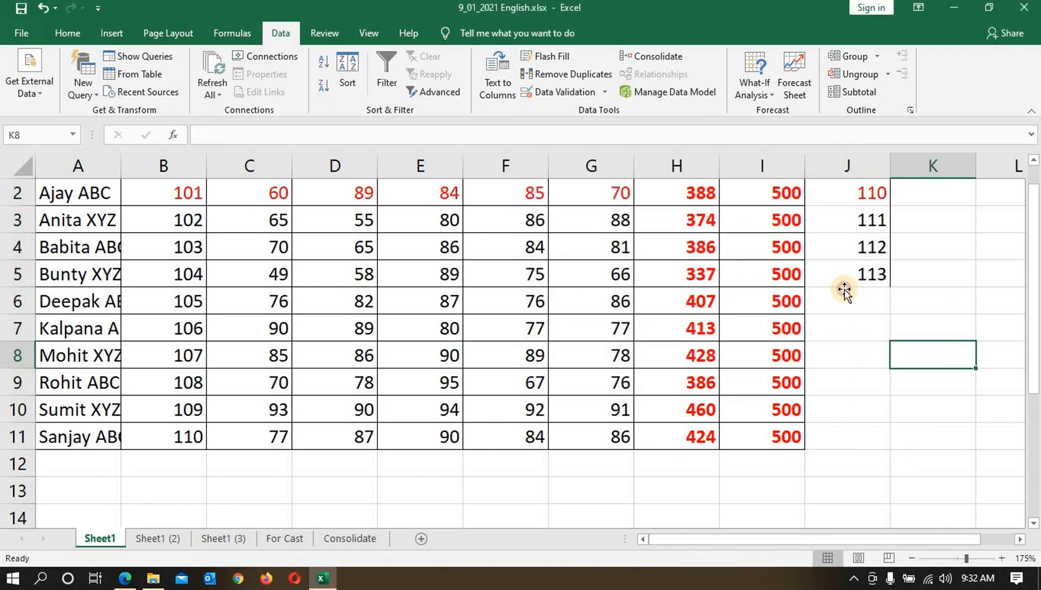
- Test the text length rule by trying to enter "ab" in cell J6, and cancel the entry
{"action": "left_click", "coordinate": [846, 293]}
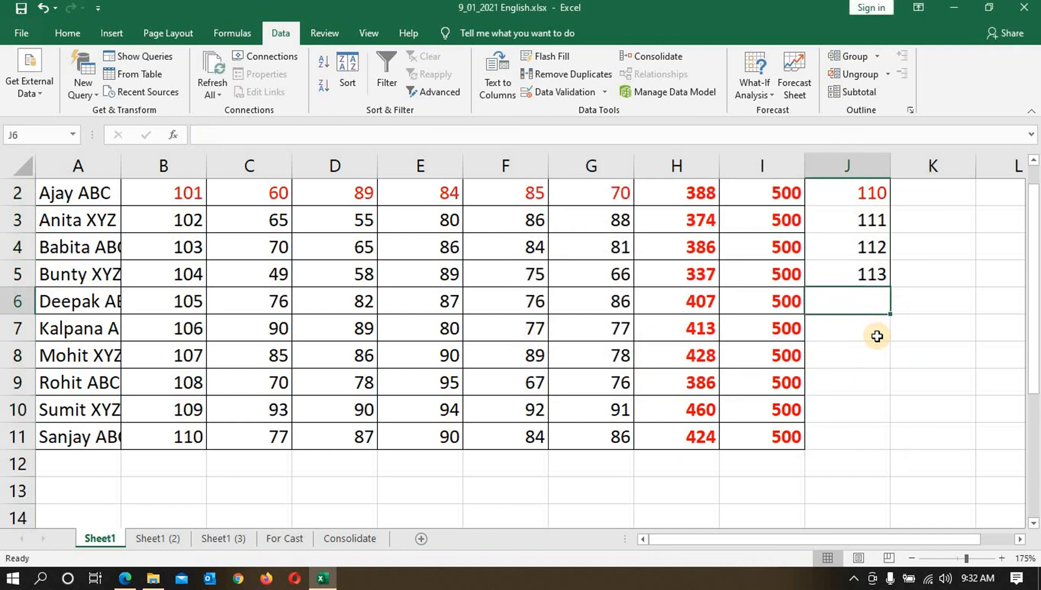
{"action": "type", "text": "ab"}
{"action": "key", "text": "Return"}
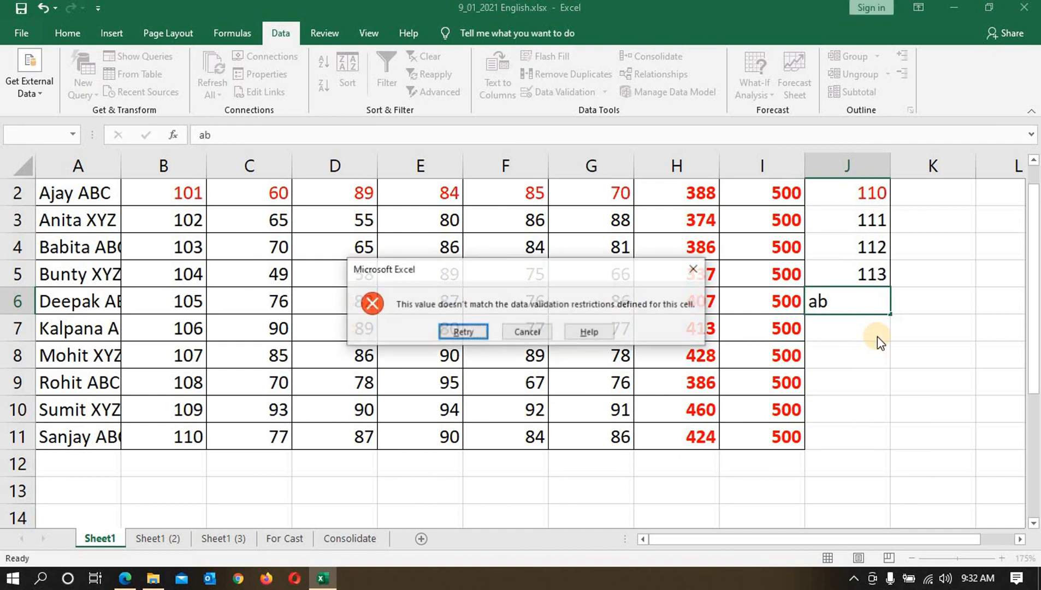
{"action": "left_click", "coordinate": [527, 332]}
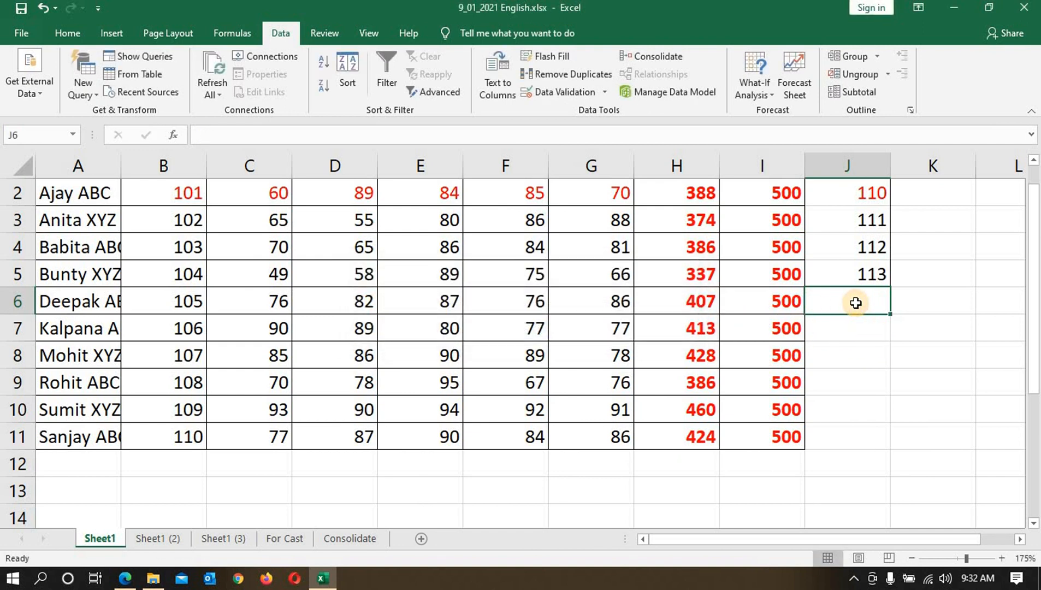
- Enter "ABCD" in cell J6 and reselect the cell
{"action": "type", "text": "ABCD"}
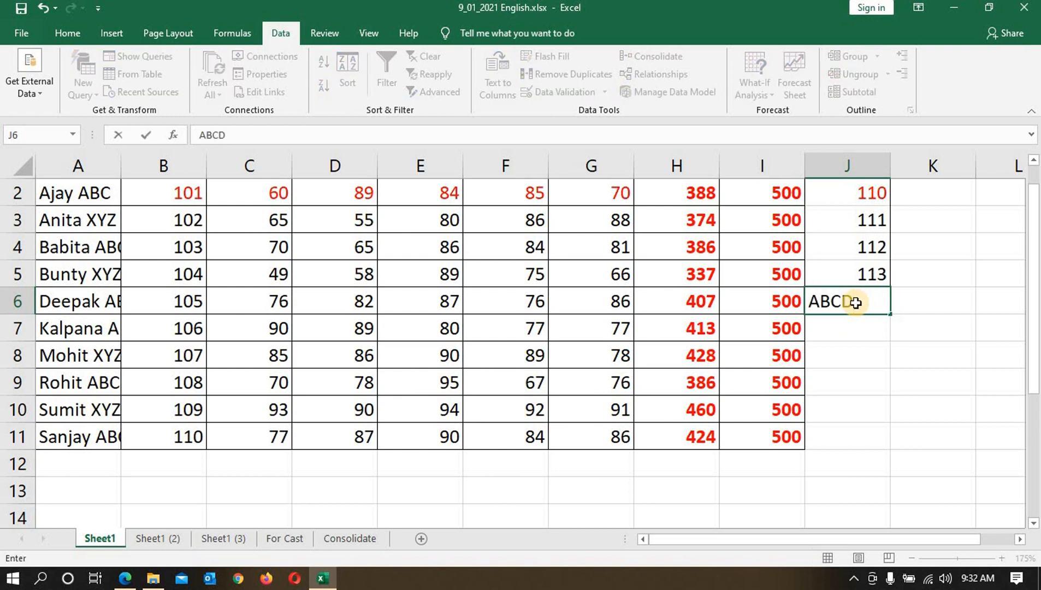
{"action": "key", "text": "Return"}
{"action": "left_click", "coordinate": [855, 302]}
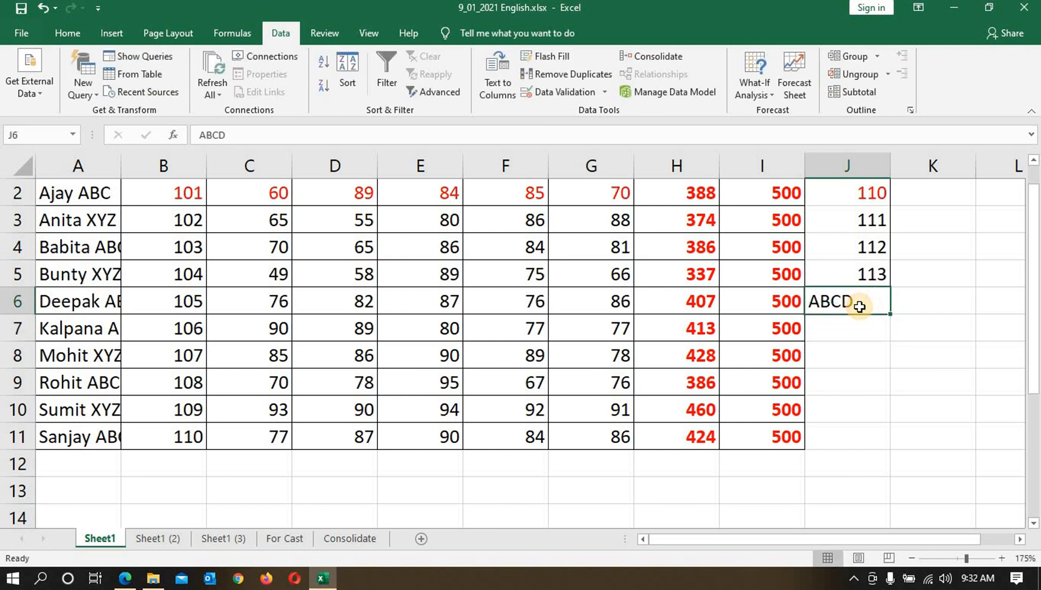
- Try to extend the entry in cell J6 to "ABCDEF", and cancel the change
{"action": "left_click", "coordinate": [489, 137]}
{"action": "key", "text": "Return"}
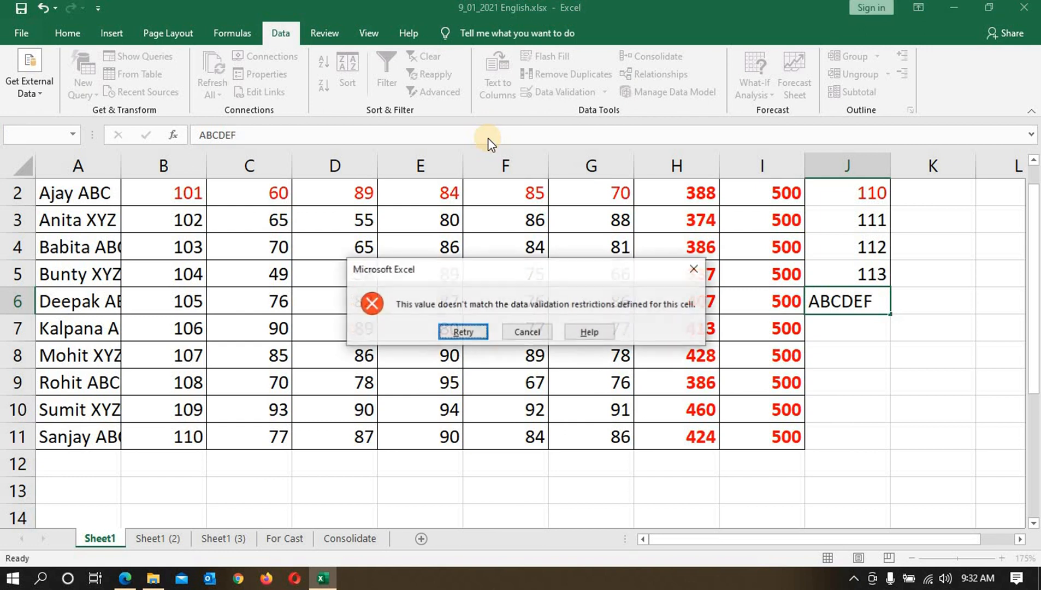
{"action": "left_click", "coordinate": [552, 332]}
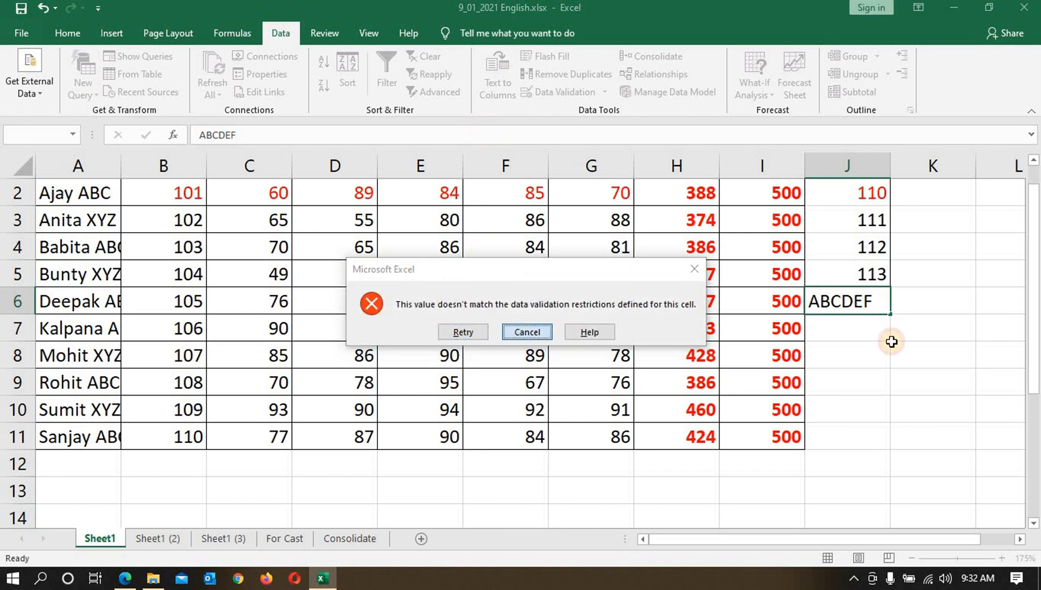
{"action": "left_click", "coordinate": [918, 349]}
- Delete the extra Roll No column J from the sheet
{"action": "scroll", "coordinate": [904, 309], "scroll_direction": "up", "scroll_amount": 1}
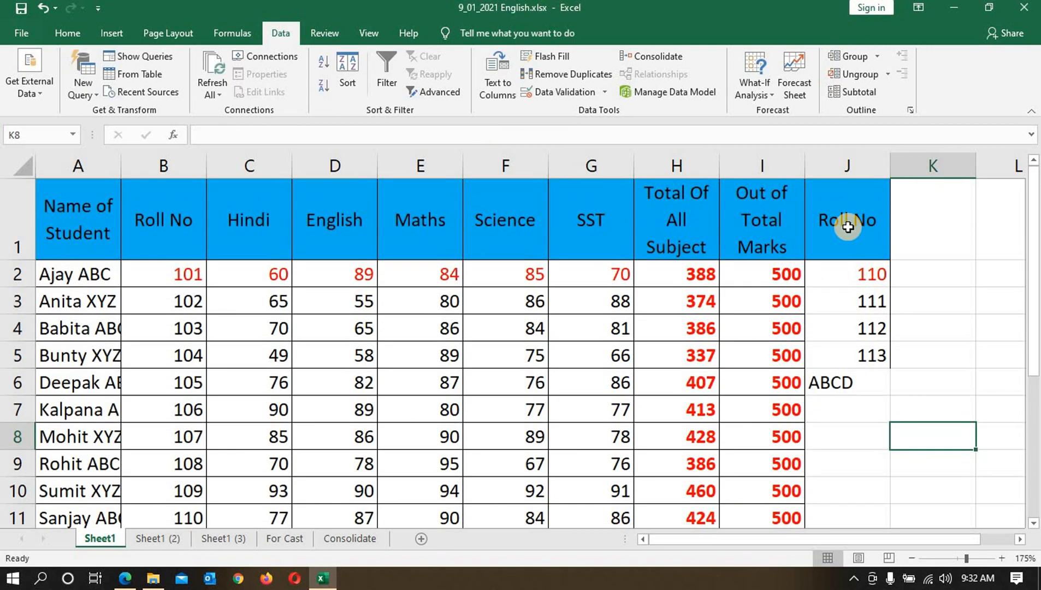
{"action": "right_click", "coordinate": [850, 165]}
{"action": "left_click", "coordinate": [918, 310]}
{"action": "left_click", "coordinate": [920, 322]}
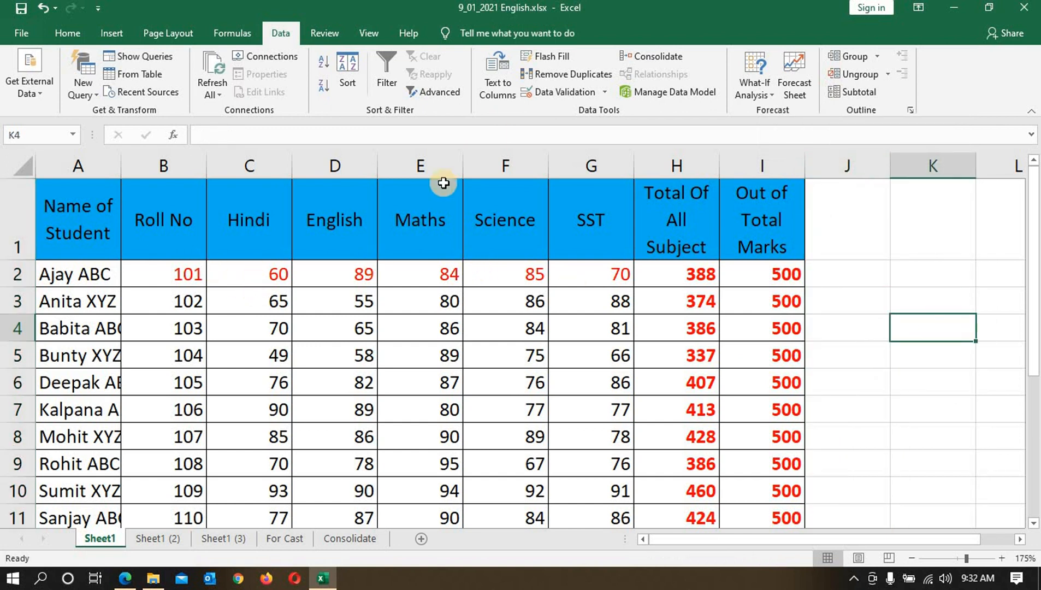
- Try to circle invalid data in the subject marks range C2:G11
{"action": "left_click_drag", "start_coordinate": [257, 273], "coordinate": [610, 421]}
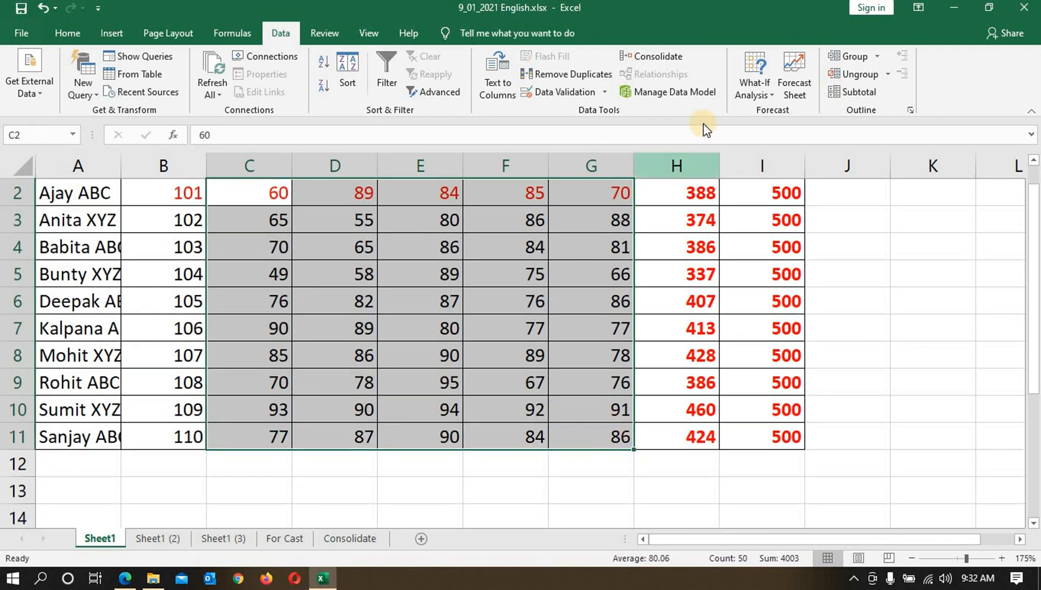
{"action": "left_click", "coordinate": [604, 92]}
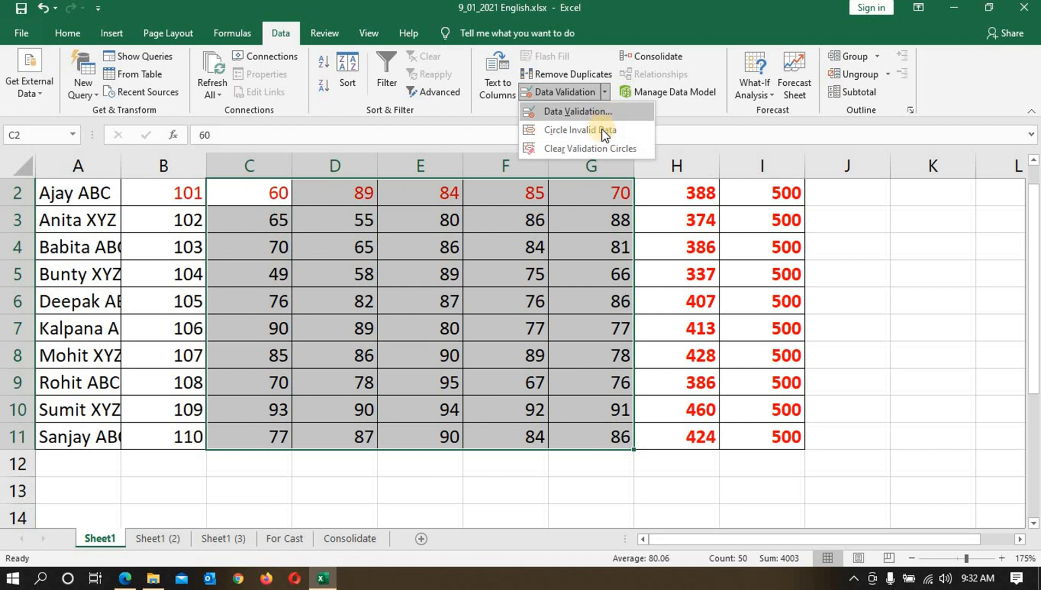
{"action": "left_click", "coordinate": [606, 130]}
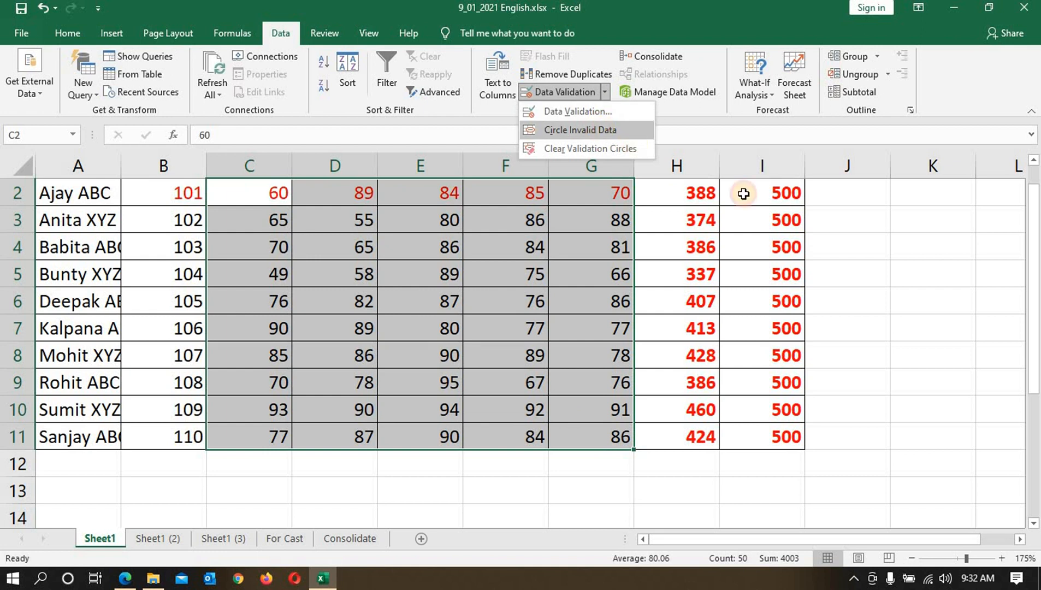
{"action": "left_click", "coordinate": [605, 92]}
{"action": "left_click", "coordinate": [590, 130]}
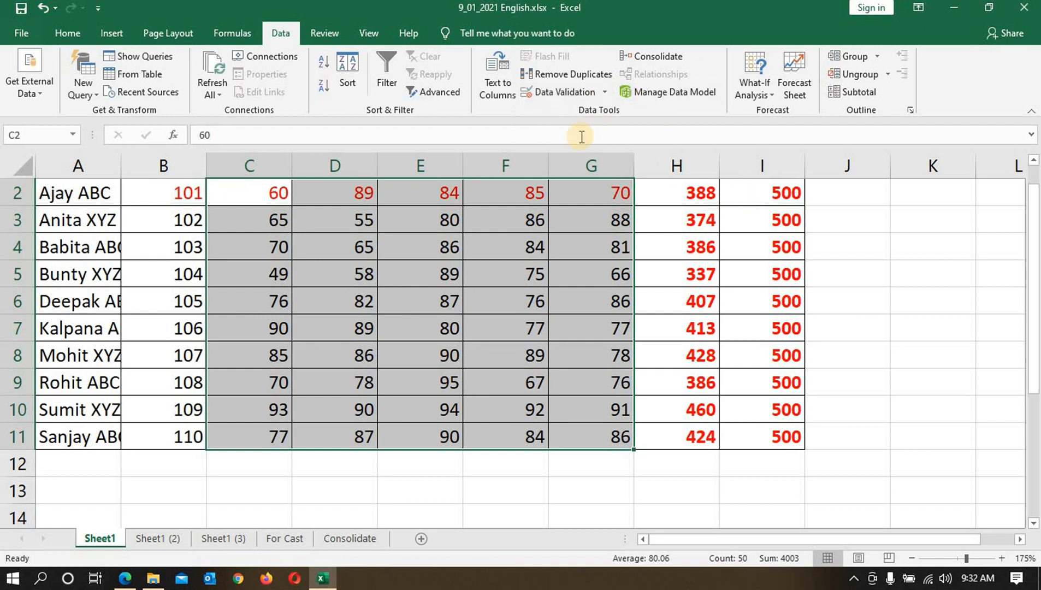
{"action": "left_click", "coordinate": [495, 202]}
{"action": "scroll", "coordinate": [306, 260], "scroll_direction": "up", "scroll_amount": 1}
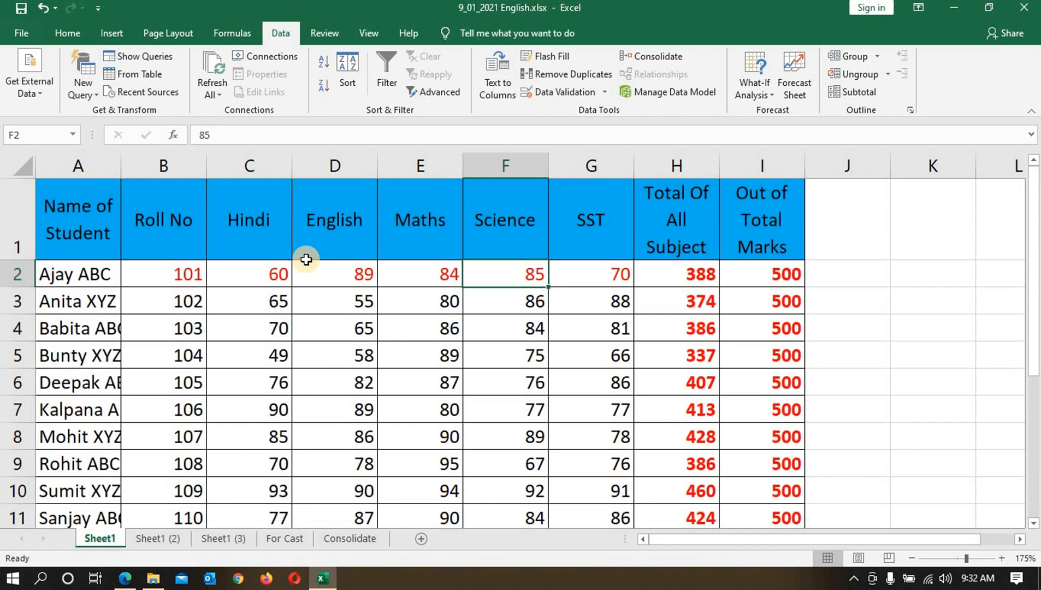
- Check the data validation settings of cell F2 without changing them, and try circling invalid data again
{"action": "left_click", "coordinate": [561, 88]}
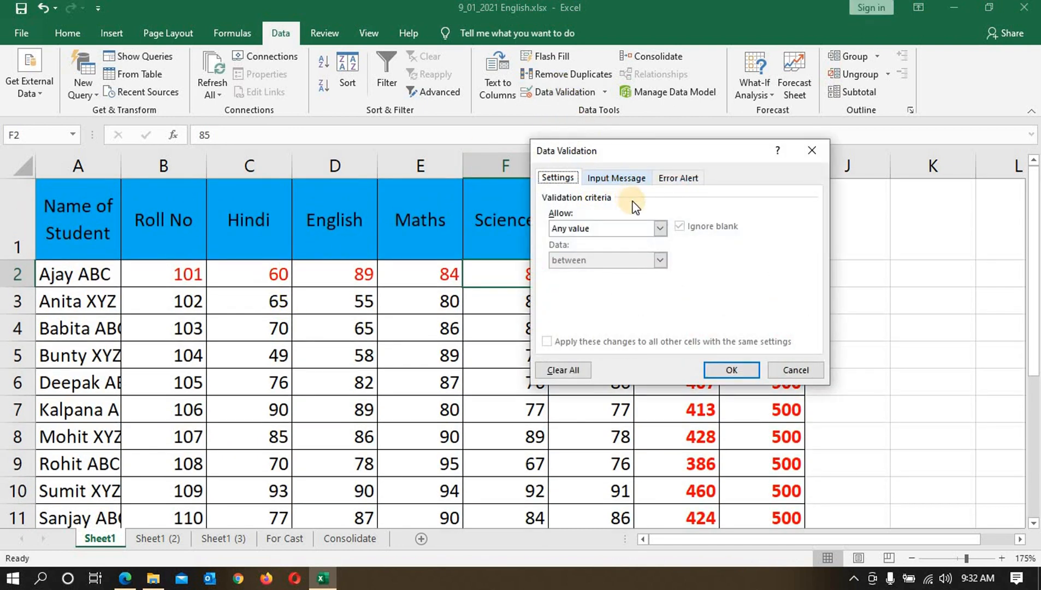
{"action": "left_click", "coordinate": [810, 373]}
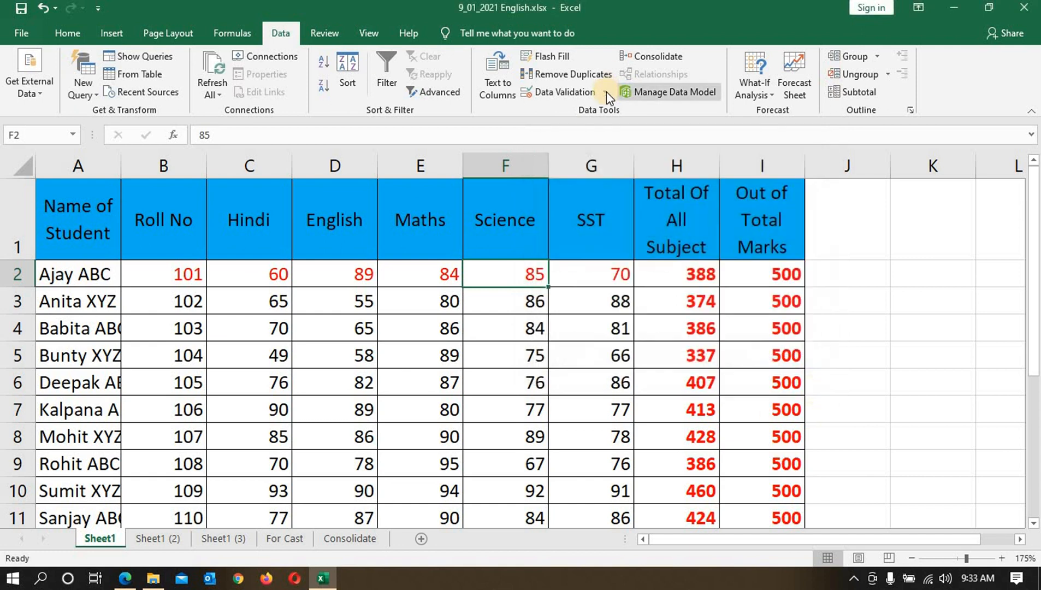
{"action": "left_click", "coordinate": [605, 92]}
{"action": "left_click", "coordinate": [601, 126]}
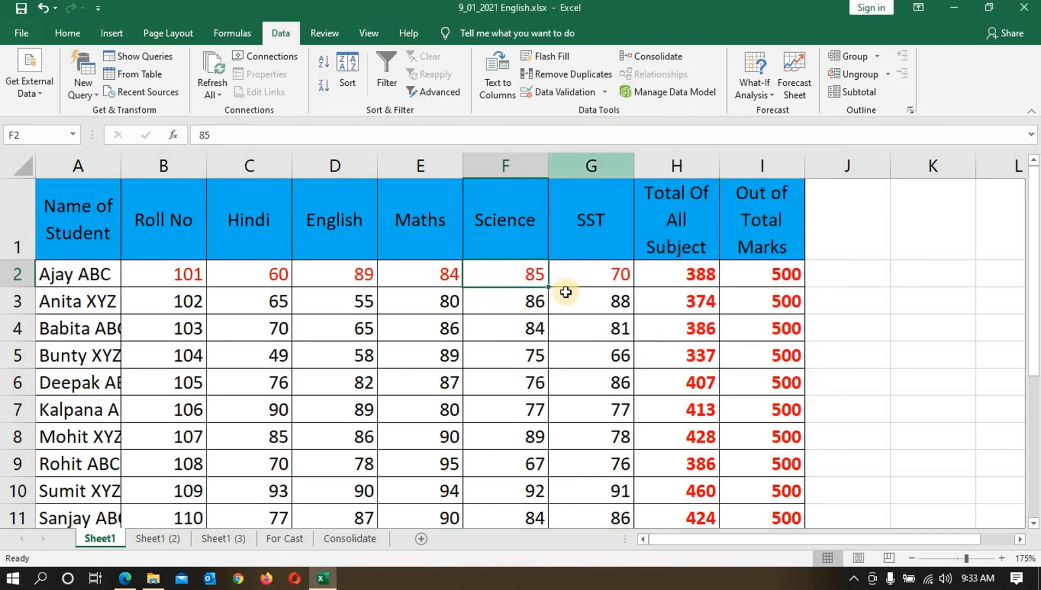
- Apply a whole-number validation rule to the subject marks in C2:G11, using the between condition with a minimum of 70
{"action": "left_click_drag", "start_coordinate": [275, 273], "coordinate": [609, 491]}
{"action": "left_click_drag", "start_coordinate": [609, 534], "coordinate": [595, 436]}
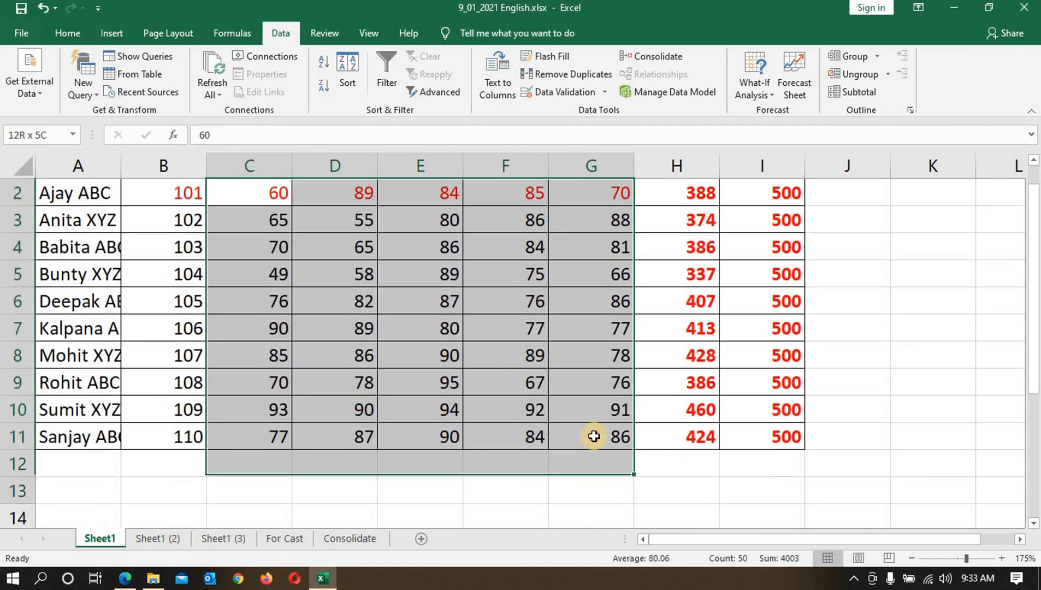
{"action": "left_click", "coordinate": [598, 94]}
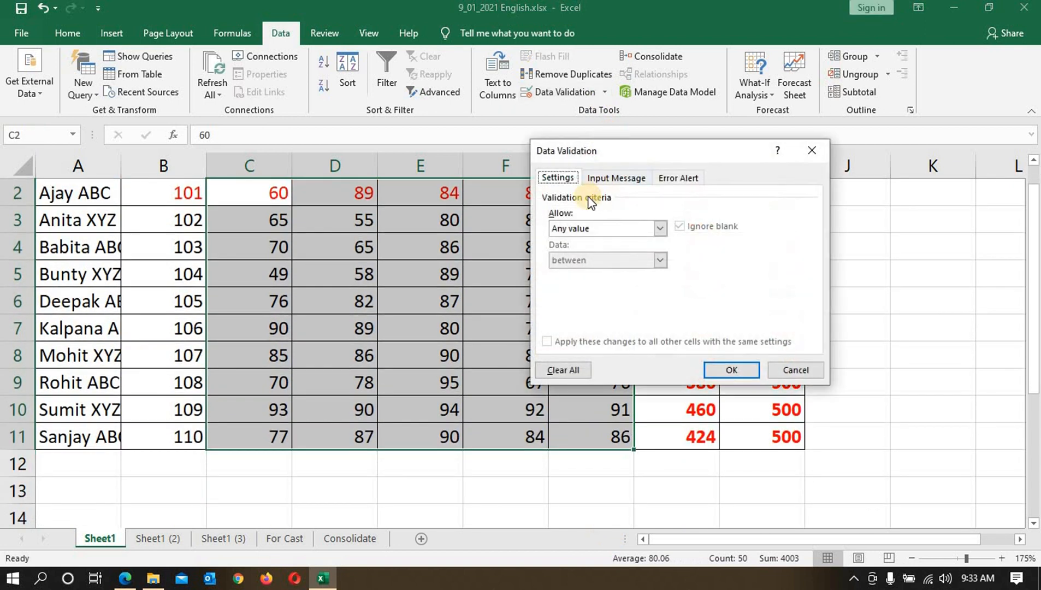
{"action": "left_click", "coordinate": [659, 228]}
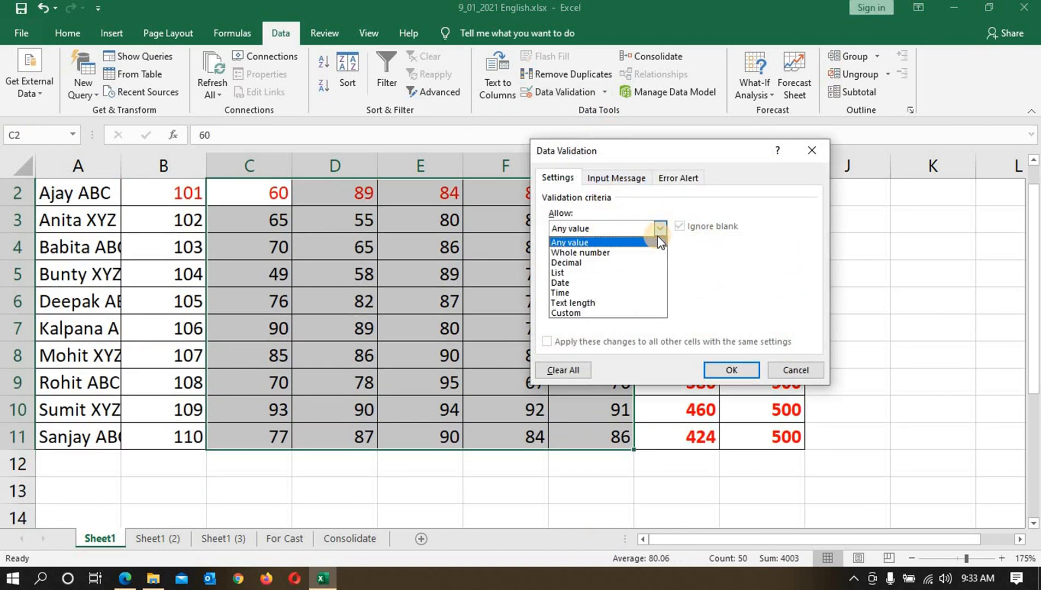
{"action": "left_click", "coordinate": [612, 252]}
{"action": "left_click", "coordinate": [591, 290]}
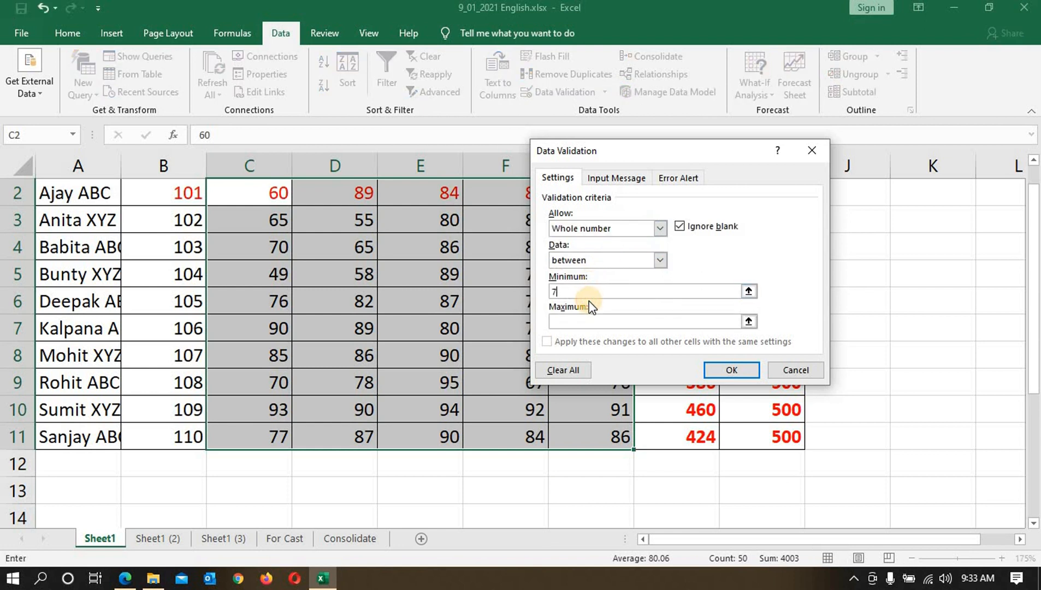
{"action": "type", "text": "70"}
{"action": "left_click", "coordinate": [600, 322]}
{"action": "left_click", "coordinate": [731, 370]}
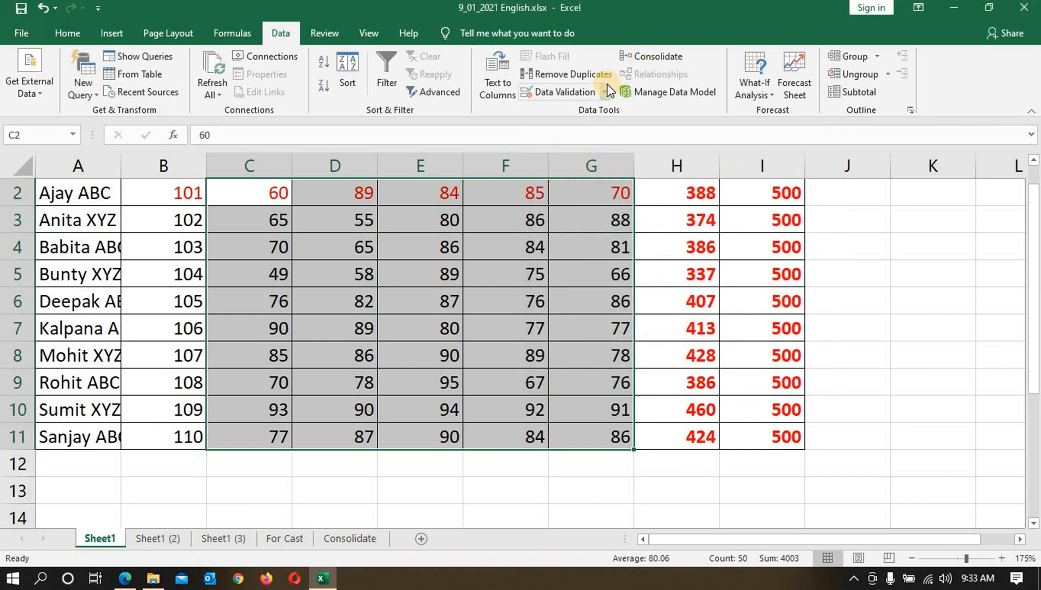
- Circle the invalid marks in C2:G11, and clear the validation circles
{"action": "left_click", "coordinate": [604, 93]}
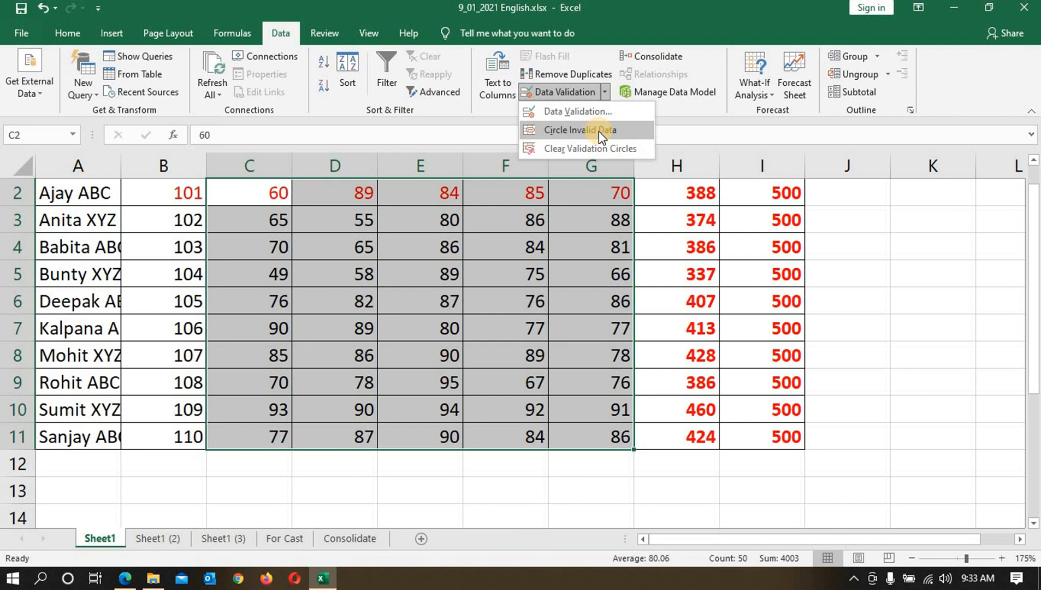
{"action": "left_click", "coordinate": [599, 132]}
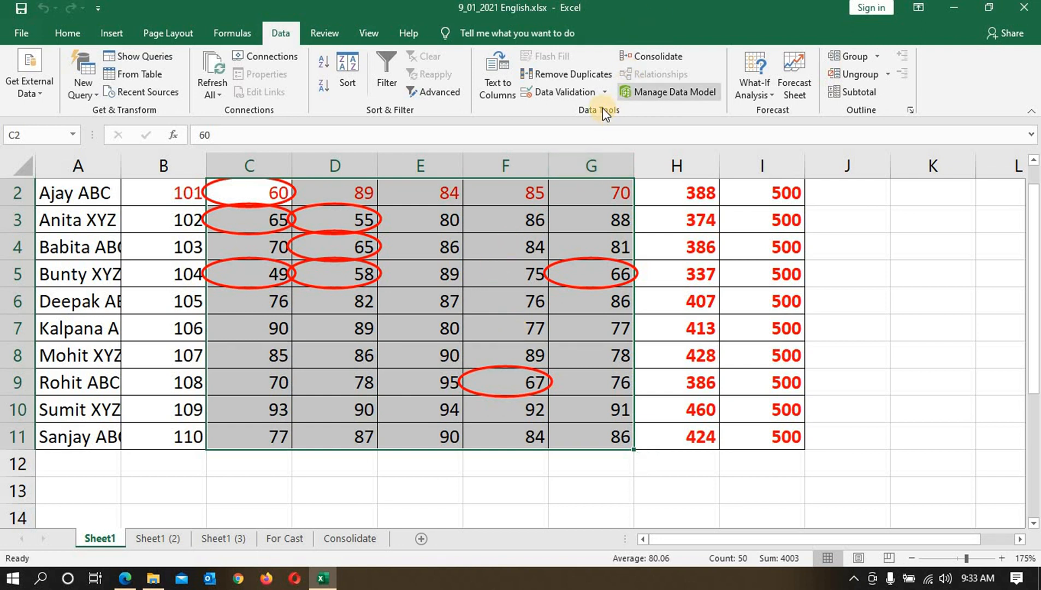
{"action": "left_click", "coordinate": [603, 94]}
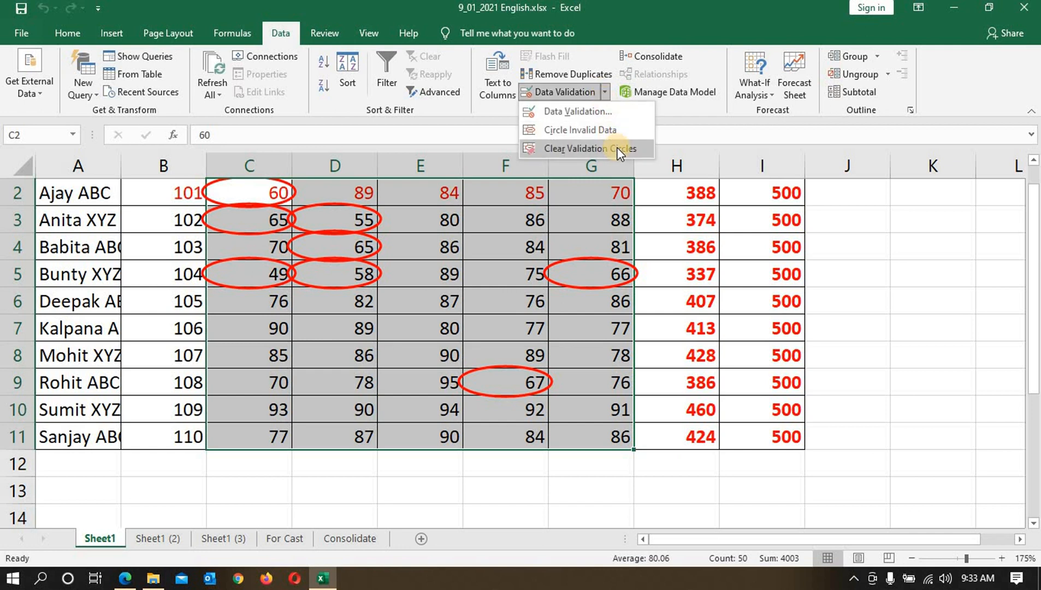
{"action": "left_click", "coordinate": [623, 151]}
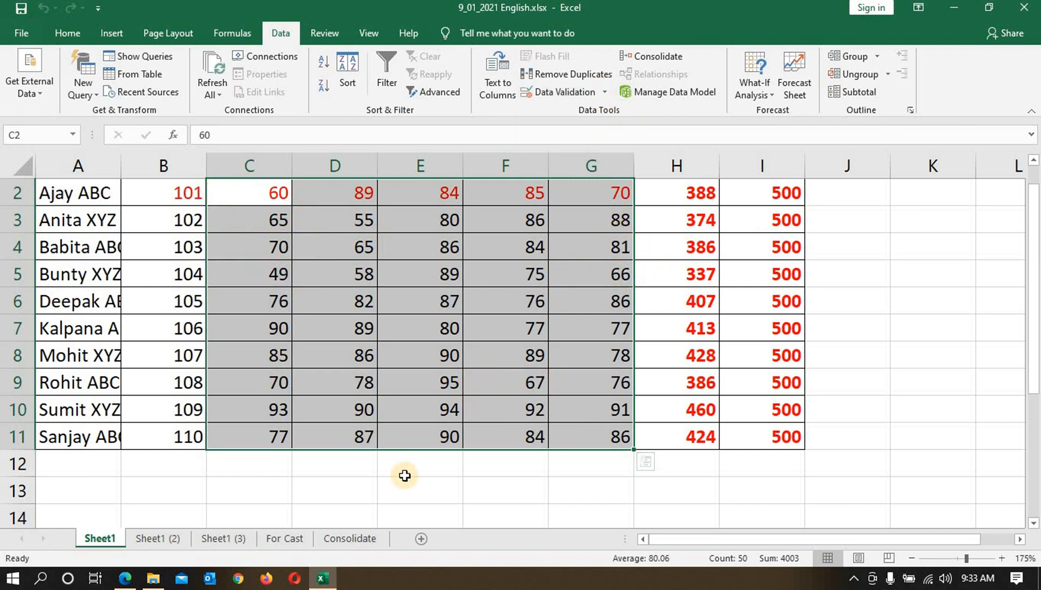
{"action": "left_click", "coordinate": [859, 402]}
{"action": "scroll", "coordinate": [623, 329], "scroll_direction": "up", "scroll_amount": 1}
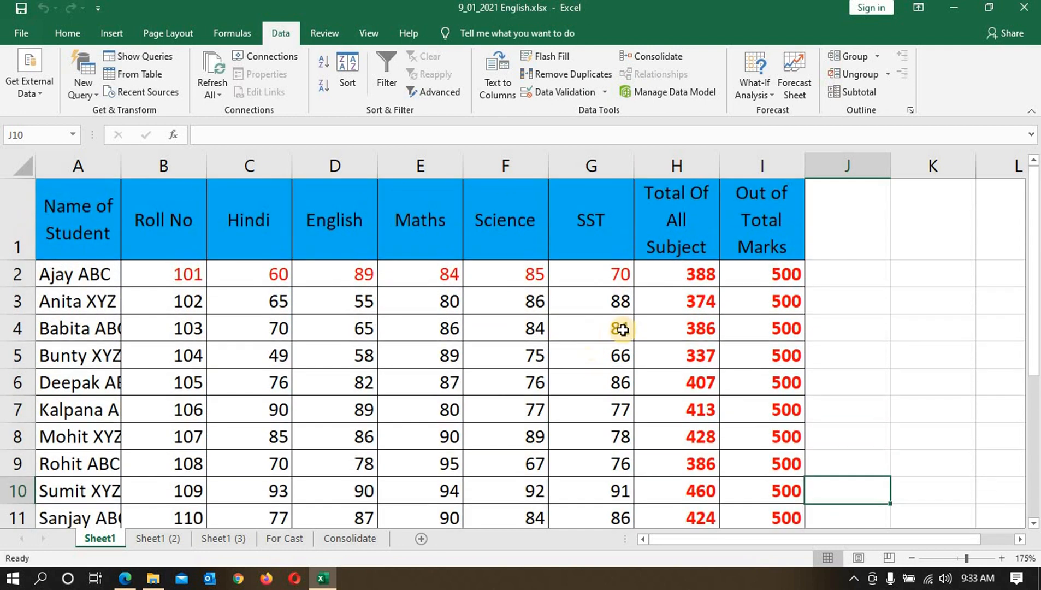
- Look through the student marks sheets, the For Cast sheet and the Consolidate sheet to compare their contents
{"action": "scroll", "coordinate": [622, 329], "scroll_direction": "down", "scroll_amount": 2}
{"action": "scroll", "coordinate": [622, 329], "scroll_direction": "up", "scroll_amount": 2}
{"action": "left_click", "coordinate": [352, 540]}
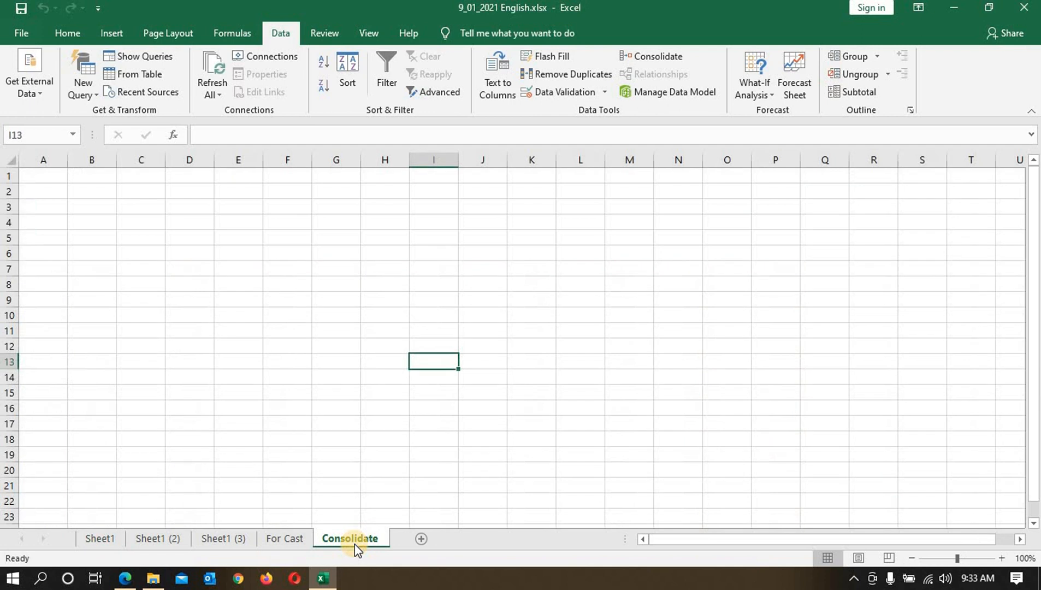
{"action": "left_click", "coordinate": [114, 541]}
{"action": "left_click", "coordinate": [171, 545]}
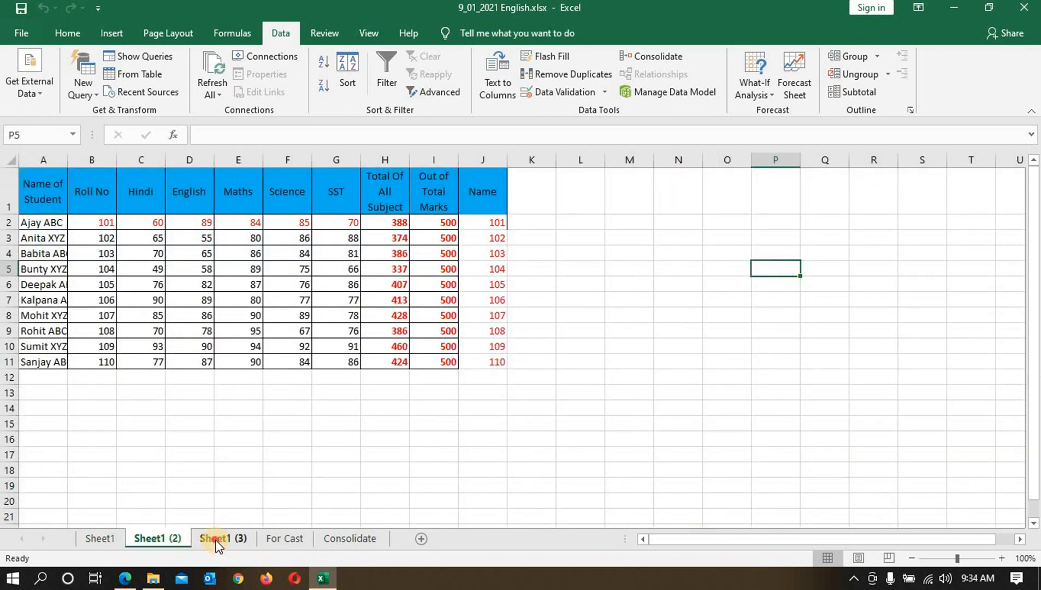
{"action": "left_click", "coordinate": [214, 542]}
{"action": "left_click", "coordinate": [105, 538]}
{"action": "left_click", "coordinate": [167, 543]}
{"action": "left_click", "coordinate": [222, 547]}
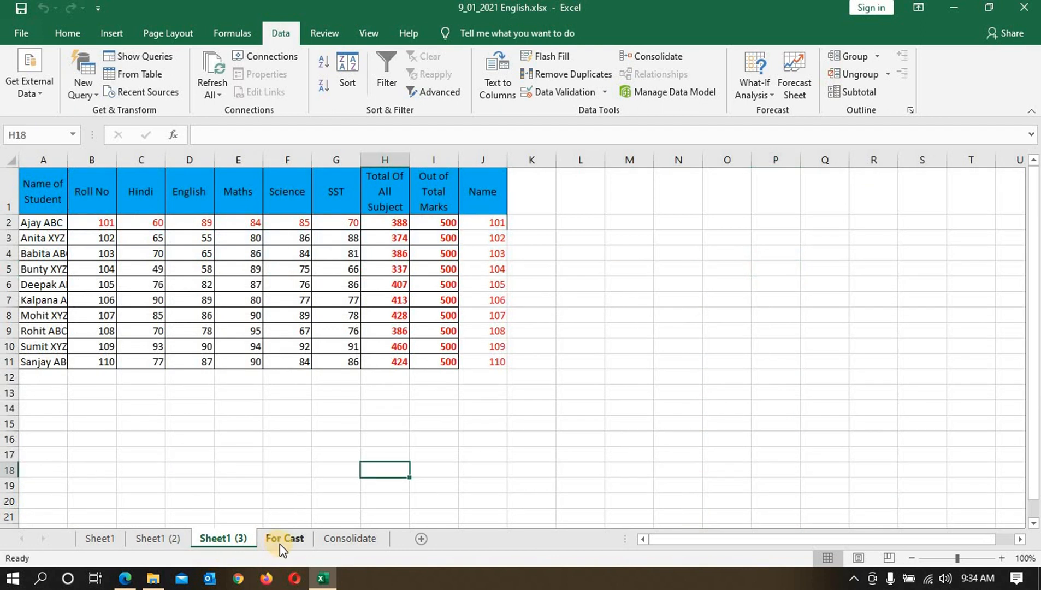
{"action": "left_click", "coordinate": [328, 540]}
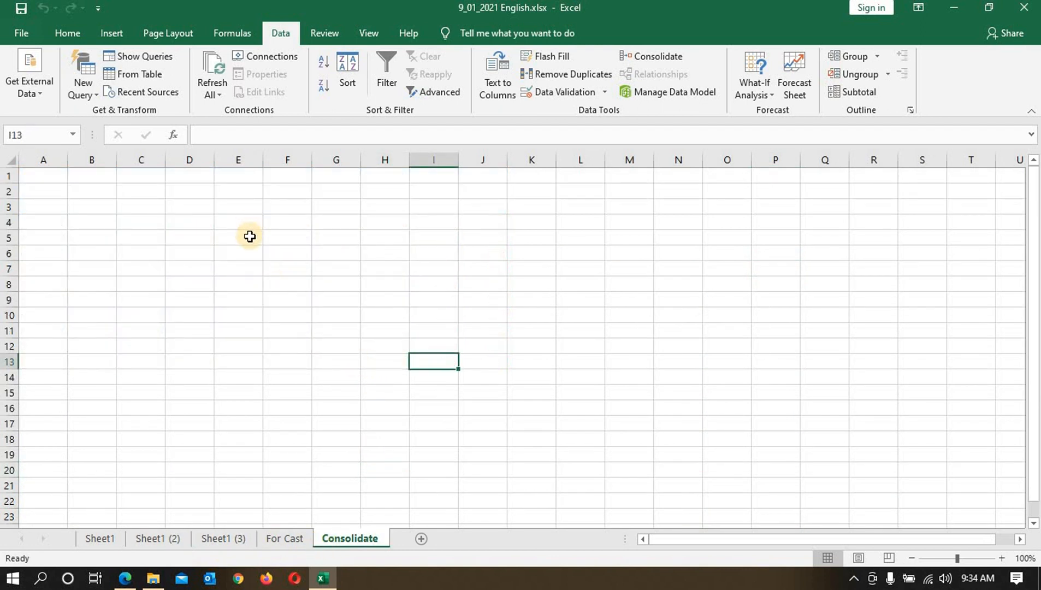
{"action": "left_click", "coordinate": [283, 540]}
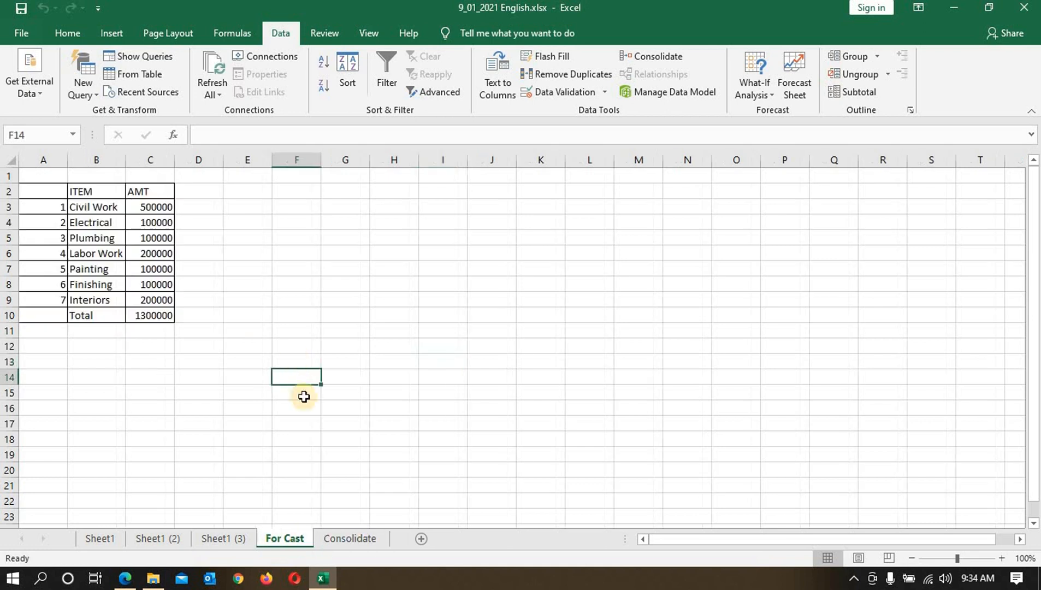
- Copy the Name of Student and Roll No columns, A1:B11, from Sheet1 to cell A1 of the Consolidate sheet
{"action": "left_click", "coordinate": [107, 538]}
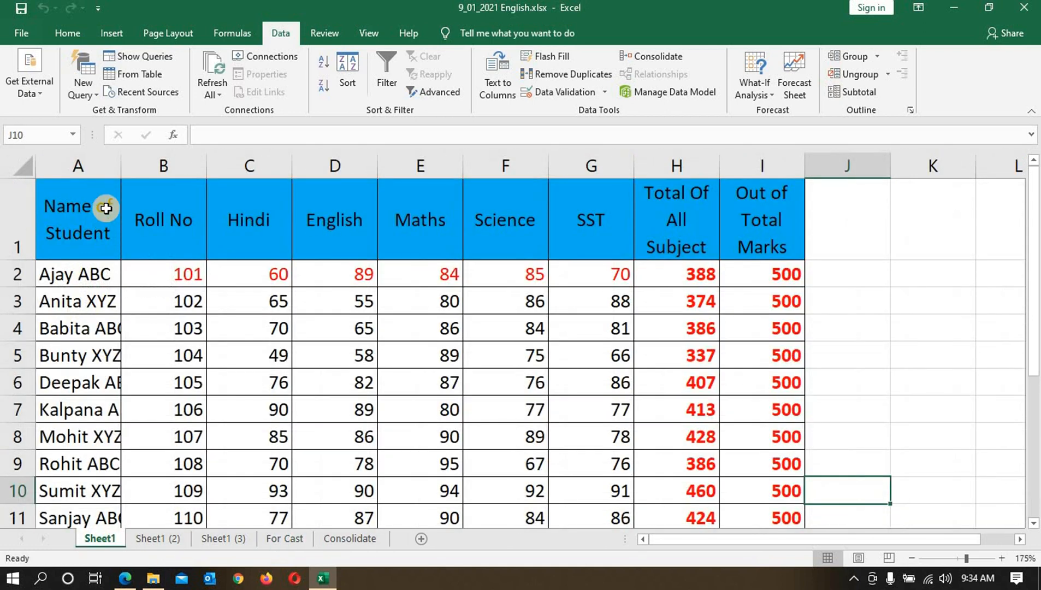
{"action": "left_click_drag", "start_coordinate": [106, 208], "coordinate": [216, 440]}
{"action": "key", "text": "ctrl+c"}
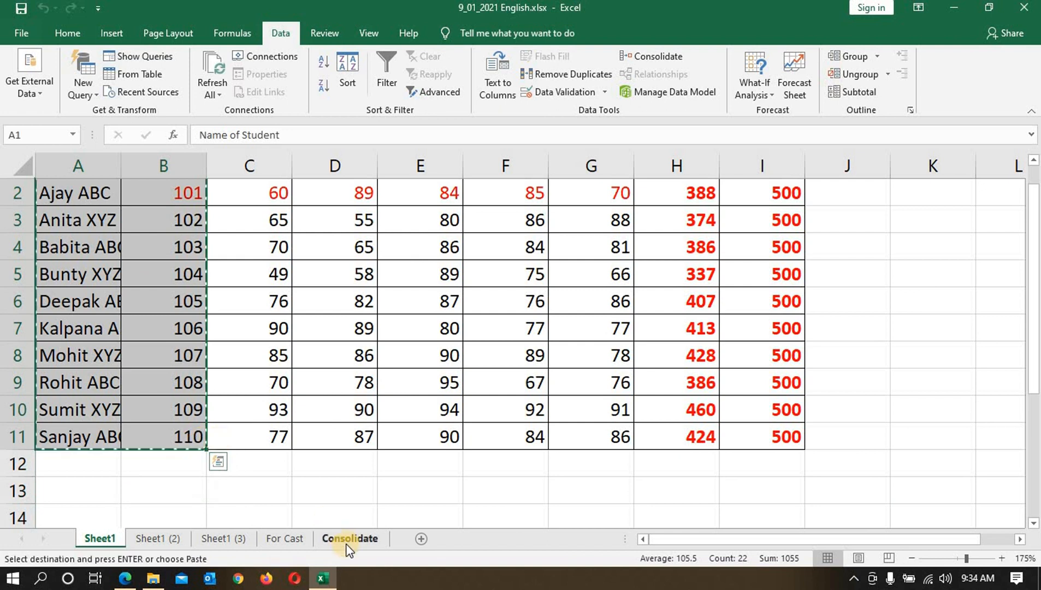
{"action": "left_click", "coordinate": [347, 541]}
{"action": "left_click", "coordinate": [44, 176]}
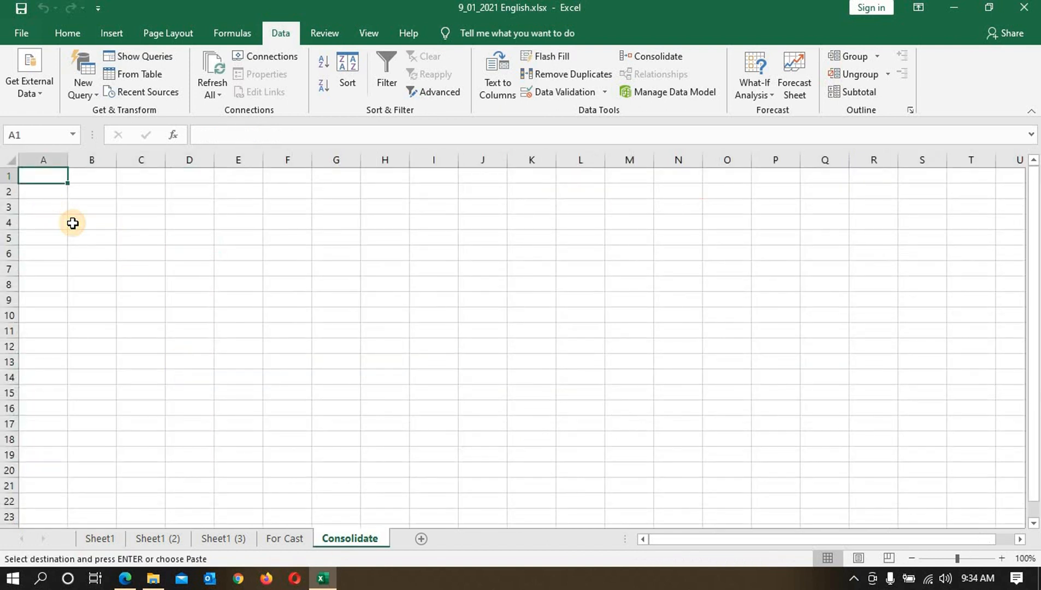
{"action": "key", "text": "ctrl+v"}
{"action": "left_click", "coordinate": [215, 318]}
- Copy the subject, total and out-of-total headers C1:I1 from Sheet1 to cell C1 of the Consolidate sheet
{"action": "left_click", "coordinate": [113, 538]}
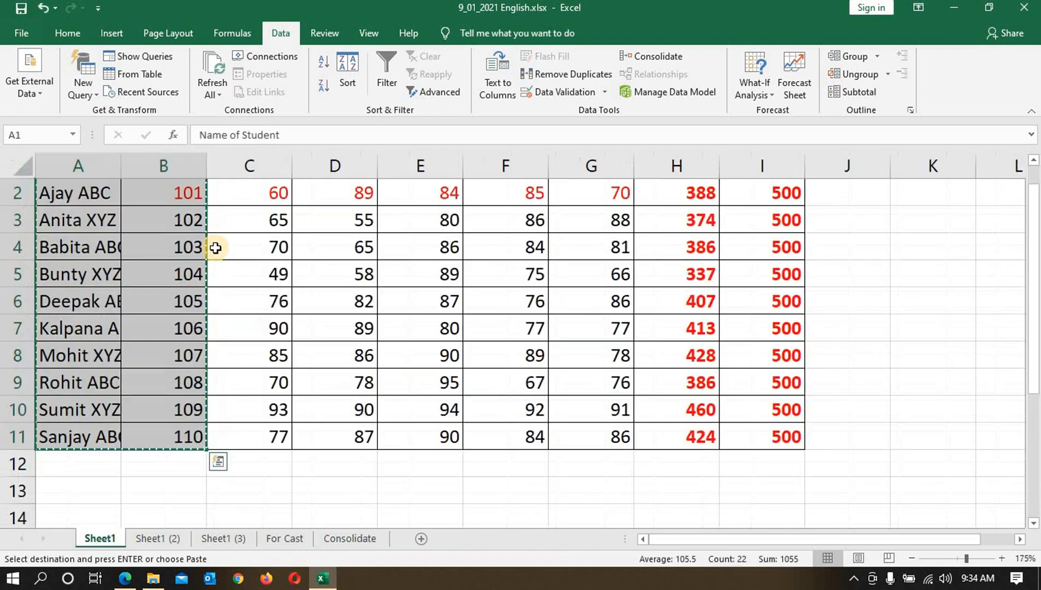
{"action": "scroll", "coordinate": [260, 270], "scroll_direction": "up", "scroll_amount": 1}
{"action": "left_click_drag", "start_coordinate": [275, 230], "coordinate": [738, 225]}
{"action": "key", "text": "ctrl+c"}
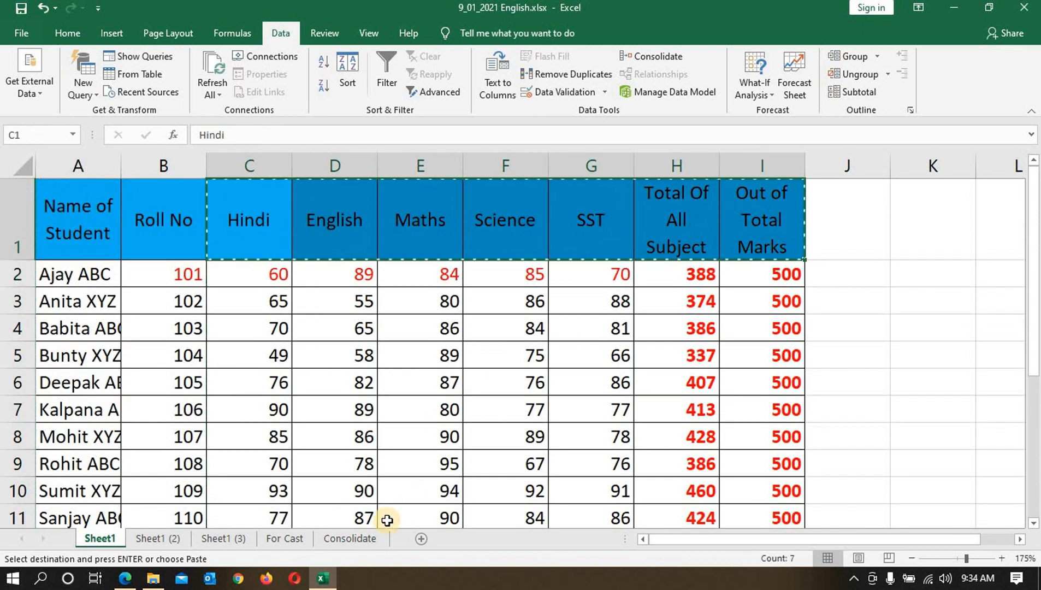
{"action": "left_click", "coordinate": [371, 538]}
{"action": "left_click", "coordinate": [157, 188]}
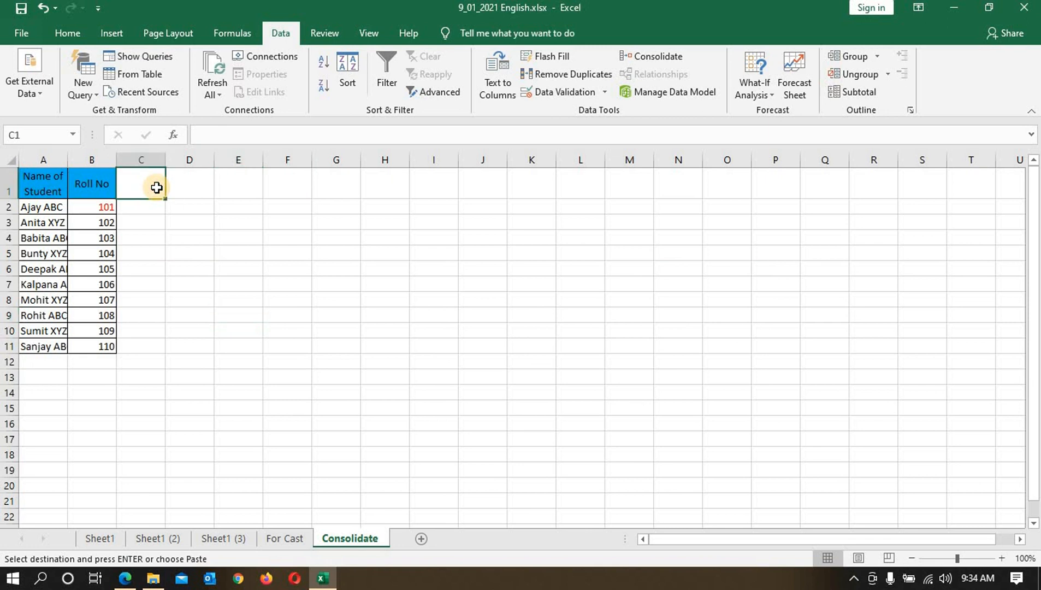
{"action": "key", "text": "ctrl+v"}
- Enter a formula in C2 of the Consolidate sheet adding cell C2 from Sheet1, Sheet1 (2) and Sheet1 (3)
{"action": "left_click", "coordinate": [162, 230]}
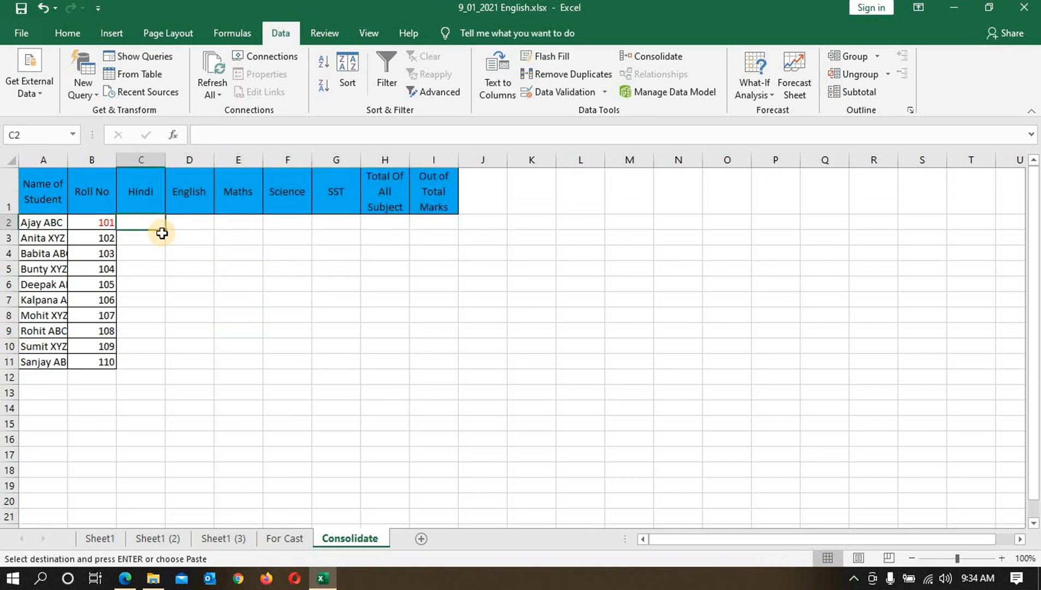
{"action": "type", "text": "="}
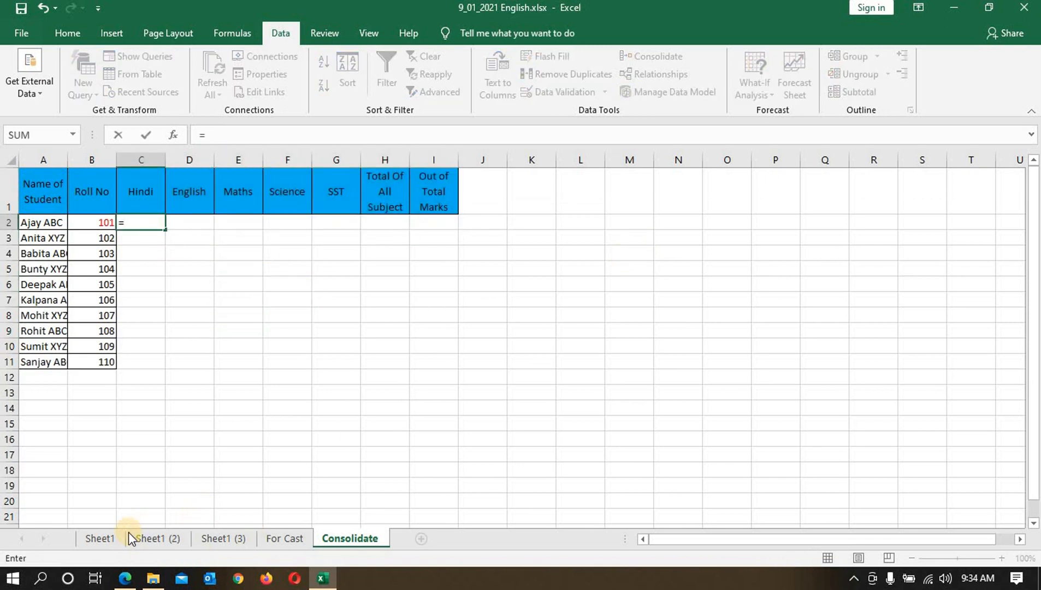
{"action": "left_click", "coordinate": [101, 538]}
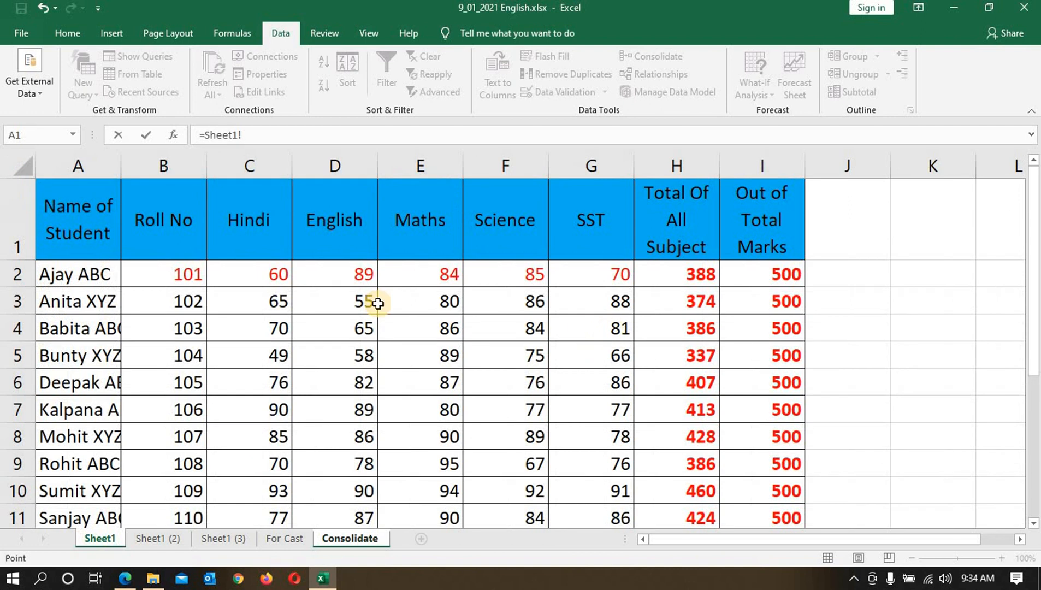
{"action": "left_click", "coordinate": [248, 275]}
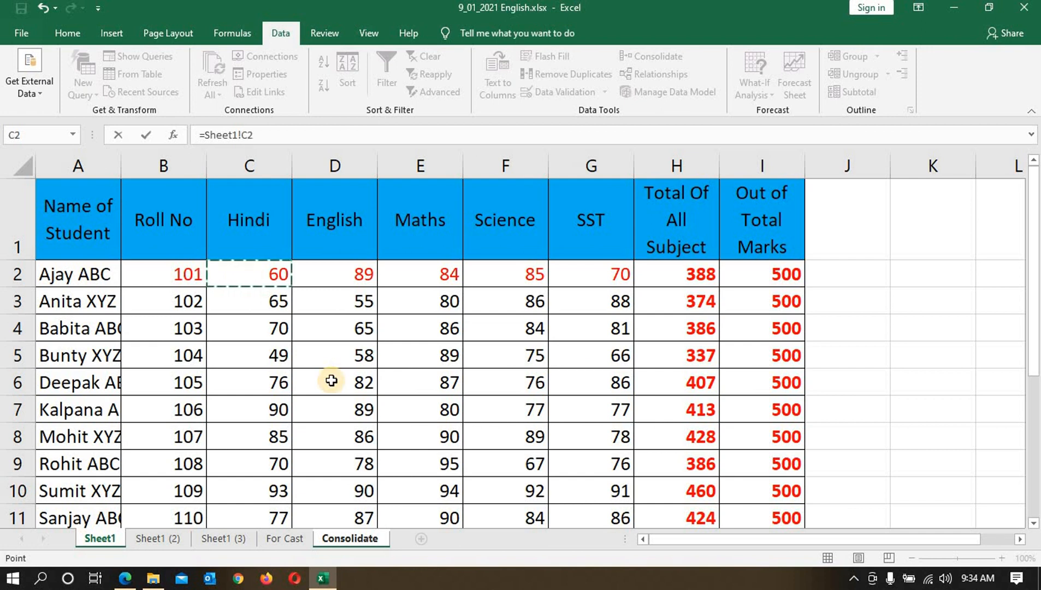
{"action": "type", "text": "+"}
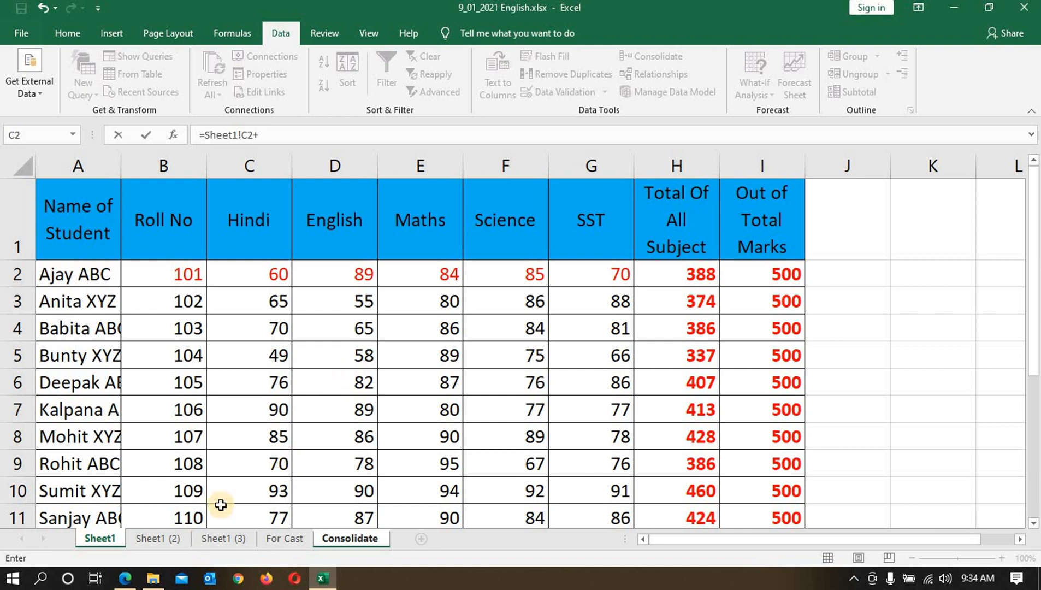
{"action": "left_click", "coordinate": [148, 538]}
{"action": "left_click", "coordinate": [135, 220]}
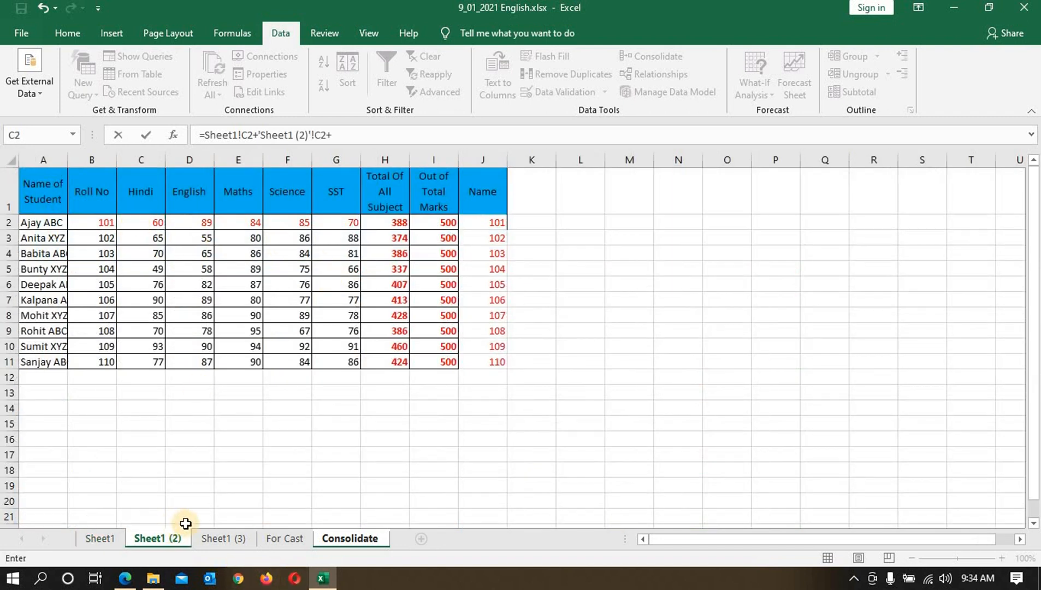
{"action": "left_click", "coordinate": [222, 537]}
{"action": "left_click", "coordinate": [148, 224]}
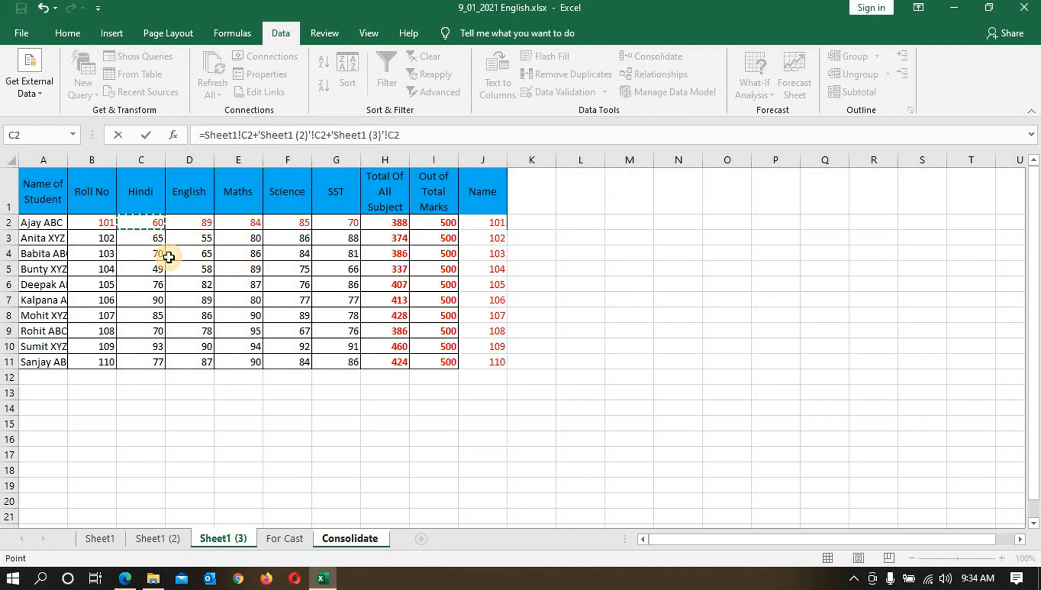
{"action": "key", "text": "Return"}
- Fill the formula in C2 across to column I and down to row 11
{"action": "left_click", "coordinate": [148, 222]}
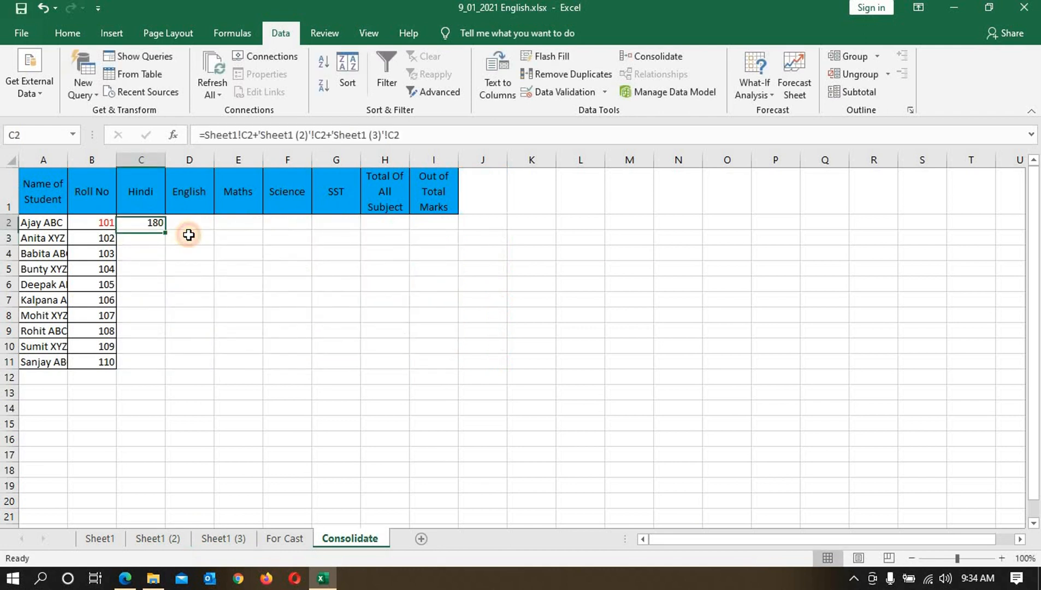
{"action": "left_click_drag", "start_coordinate": [170, 229], "coordinate": [451, 273]}
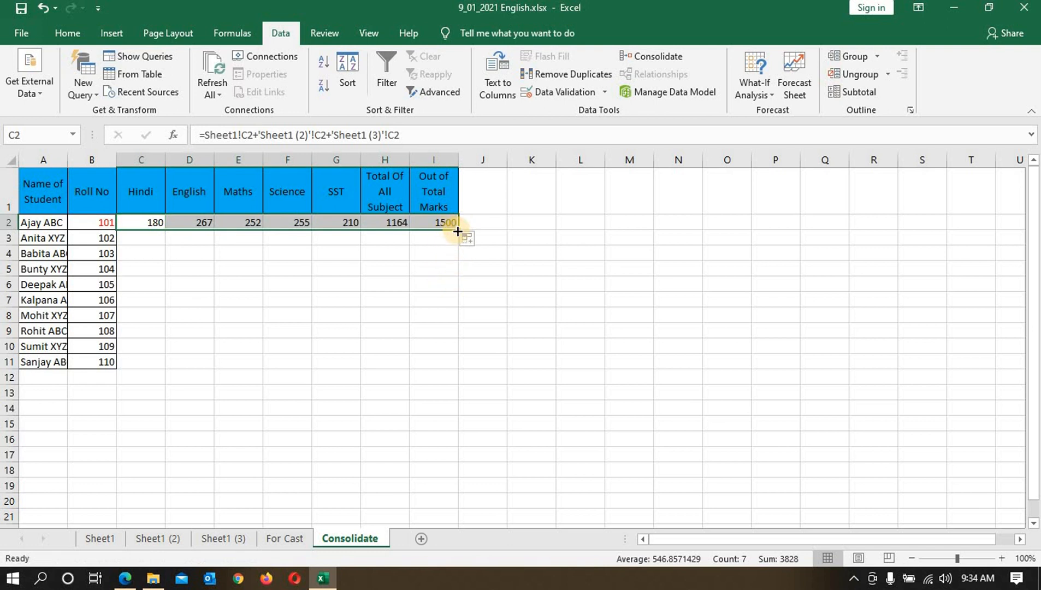
{"action": "left_click_drag", "start_coordinate": [458, 229], "coordinate": [463, 365]}
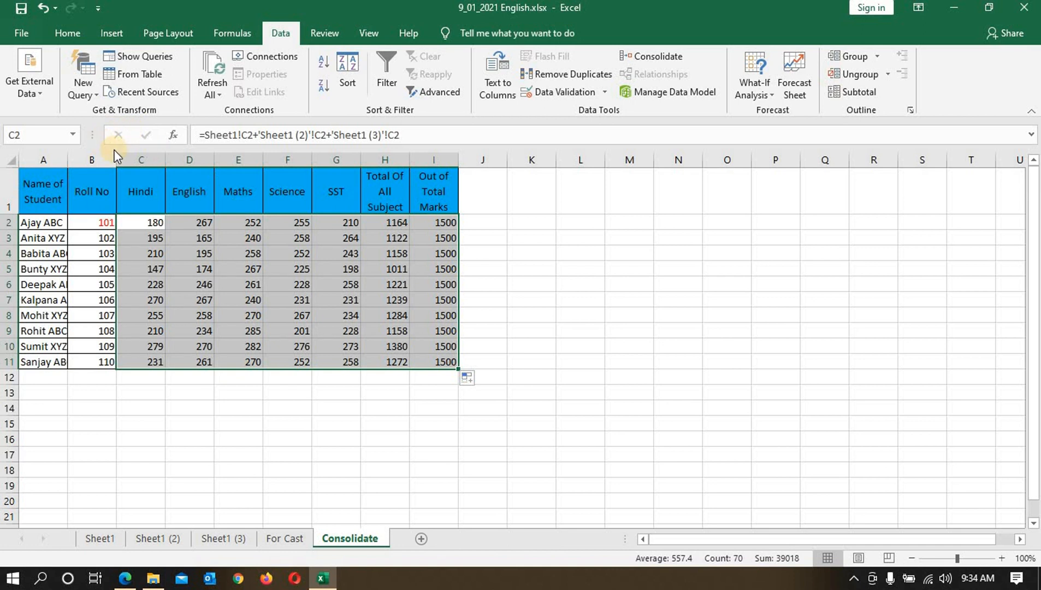
- Delete the summing formulas from C2:I11 of the Consolidate sheet
{"action": "left_click_drag", "start_coordinate": [142, 161], "coordinate": [418, 202]}
{"action": "left_click_drag", "start_coordinate": [153, 227], "coordinate": [436, 361]}
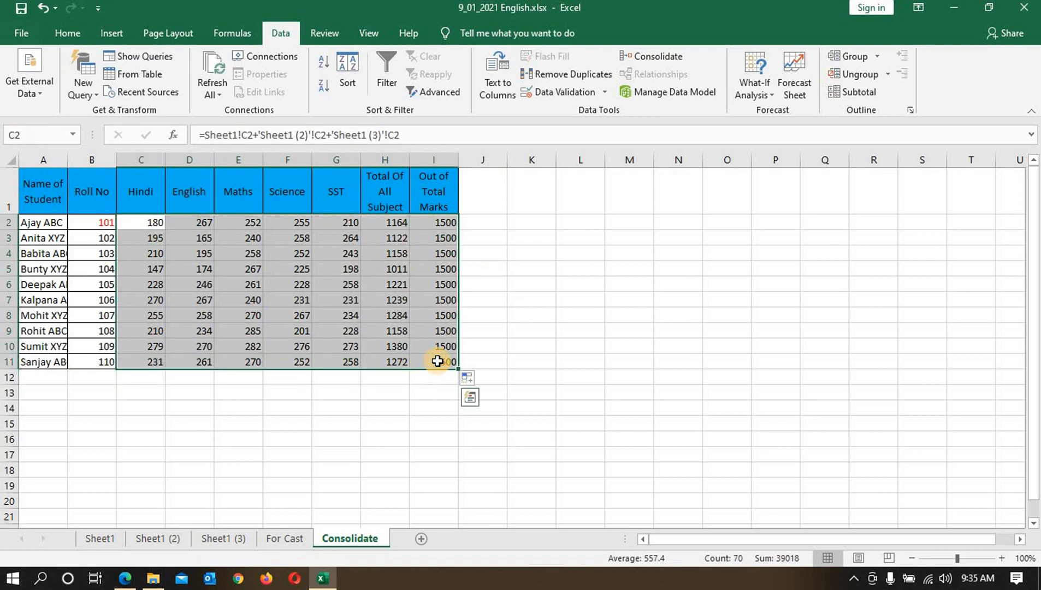
{"action": "key", "text": "Delete"}
{"action": "left_click", "coordinate": [437, 389]}
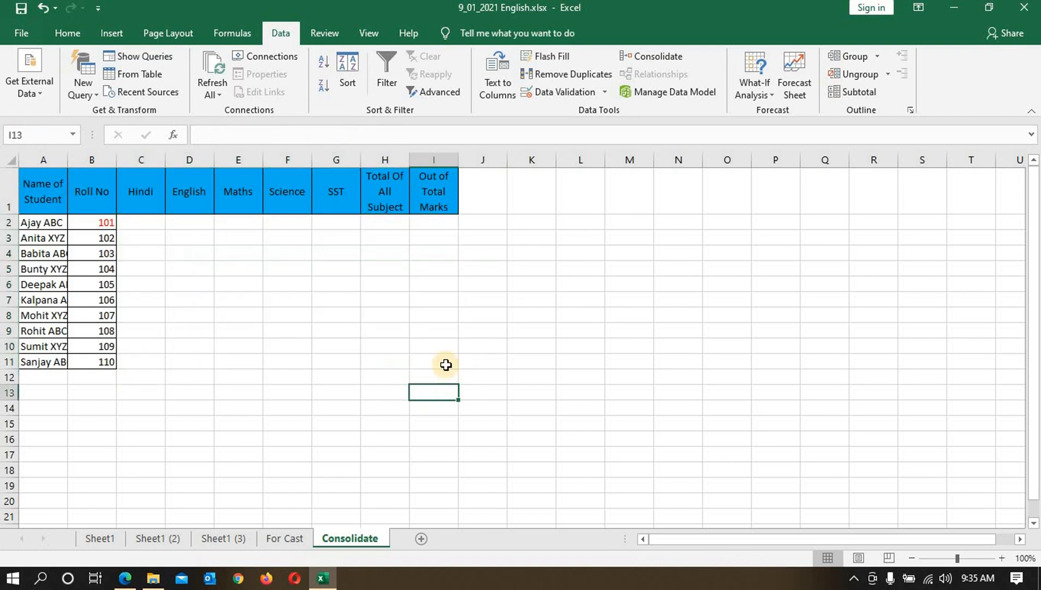
- Start a Consolidate operation with the Sum function at I13 and add Sheet1 range C2:I11 as a reference
{"action": "left_click", "coordinate": [652, 57]}
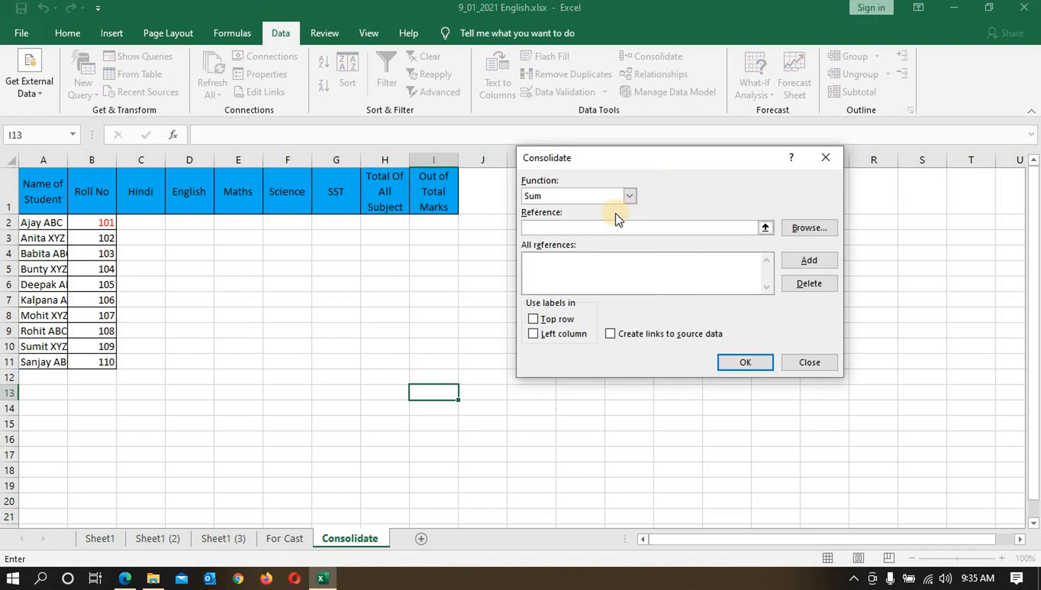
{"action": "left_click", "coordinate": [766, 229]}
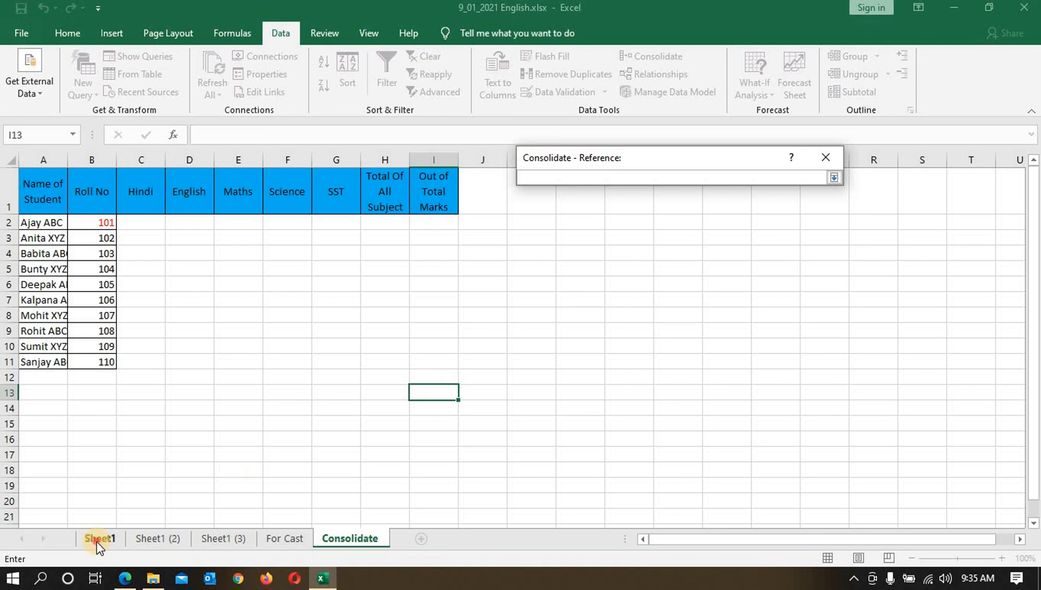
{"action": "left_click", "coordinate": [97, 540]}
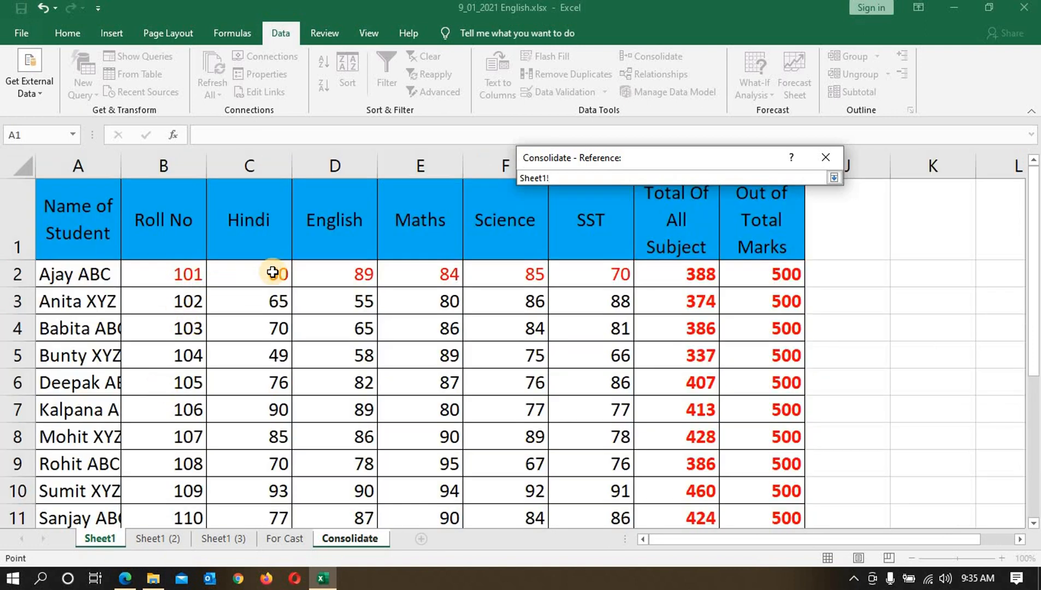
{"action": "mouse_move", "coordinate": [272, 272]}
{"action": "left_mouse_down"}
{"action": "mouse_move", "coordinate": [595, 344]}
{"action": "mouse_move", "coordinate": [702, 402]}
{"action": "mouse_move", "coordinate": [746, 471]}
{"action": "mouse_move", "coordinate": [747, 539]}
{"action": "mouse_move", "coordinate": [760, 494]}
{"action": "mouse_move", "coordinate": [757, 429]}
{"action": "left_mouse_up"}
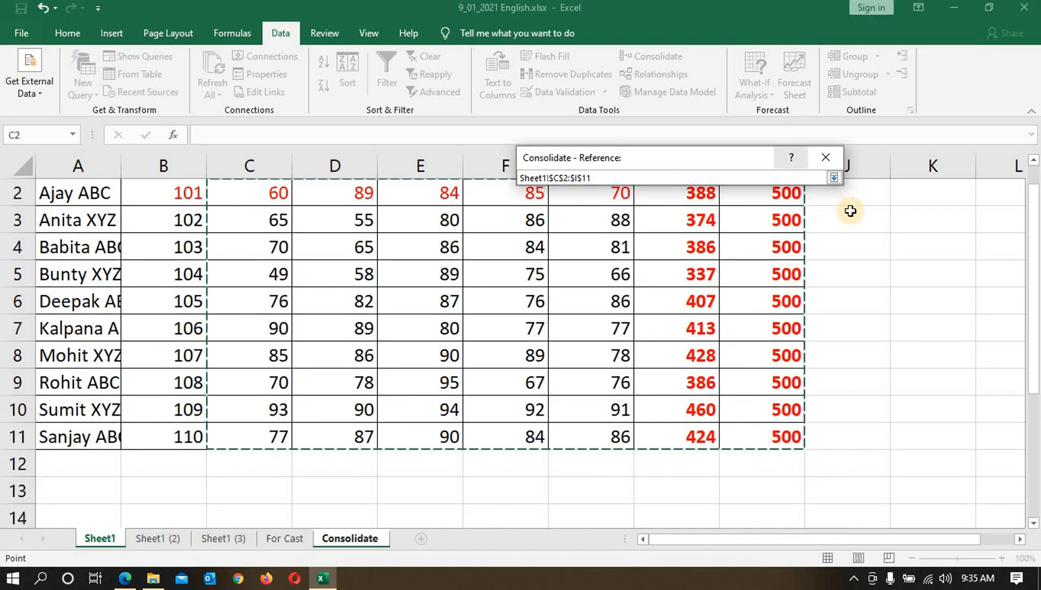
{"action": "left_click", "coordinate": [835, 178]}
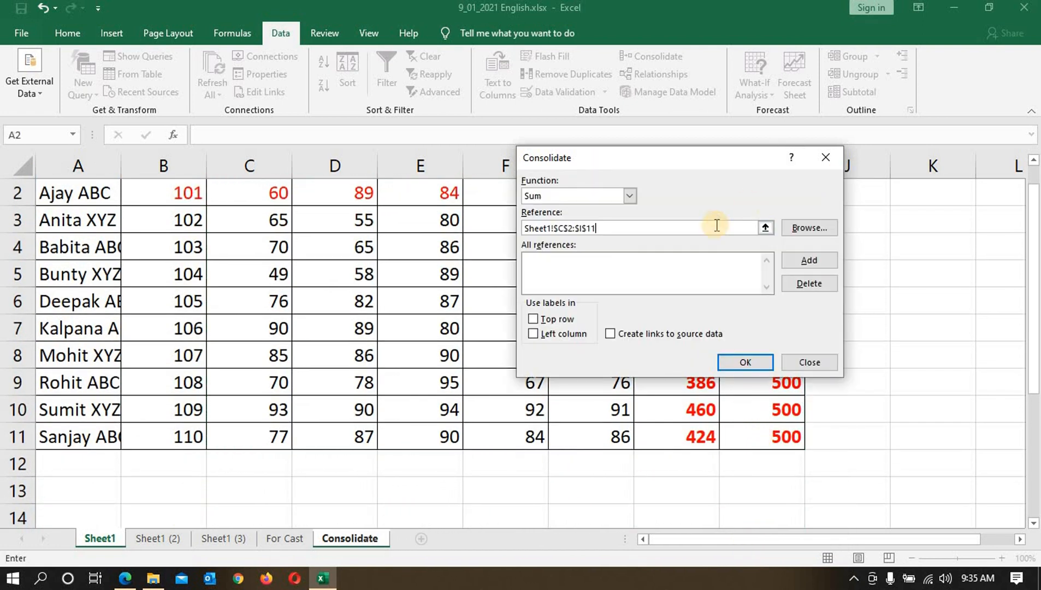
{"action": "left_click", "coordinate": [799, 258]}
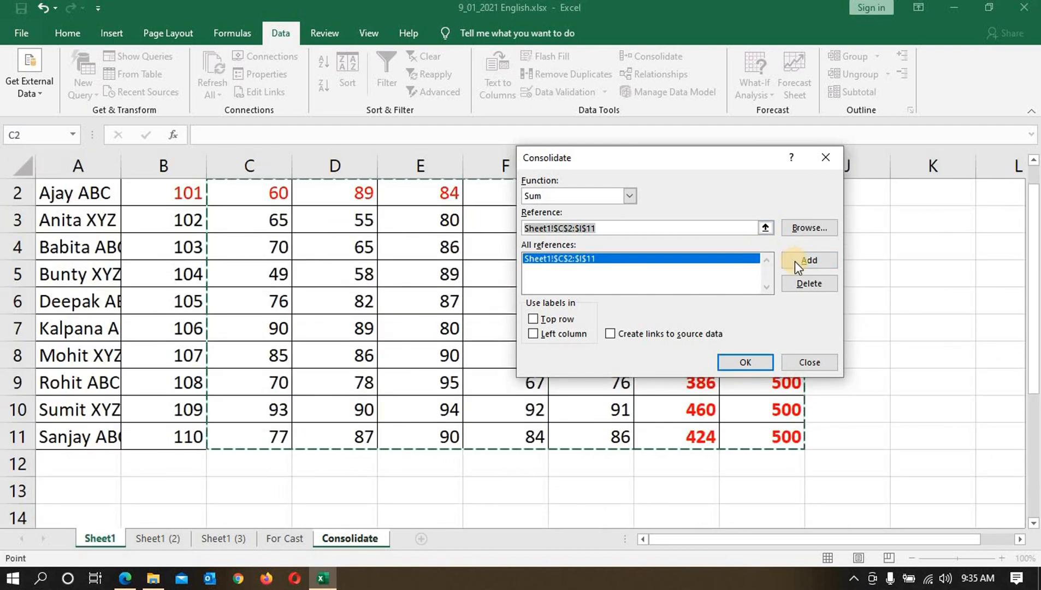
- Add range C2:I11 from Sheet1 (2) and Sheet1 (3) as references and run the consolidation
{"action": "left_click", "coordinate": [763, 226]}
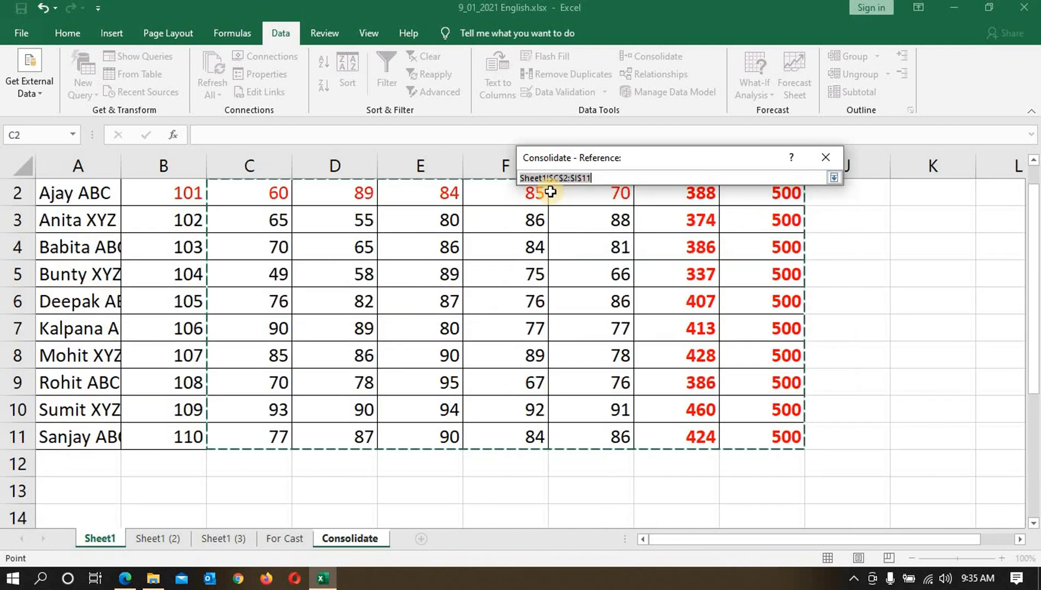
{"action": "left_click", "coordinate": [157, 540]}
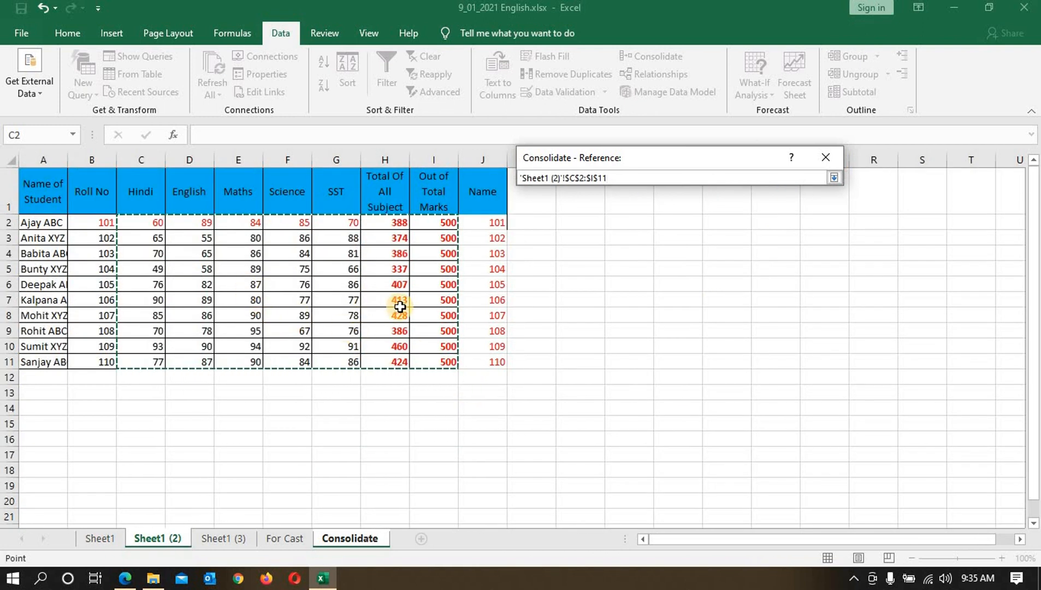
{"action": "left_click", "coordinate": [834, 178]}
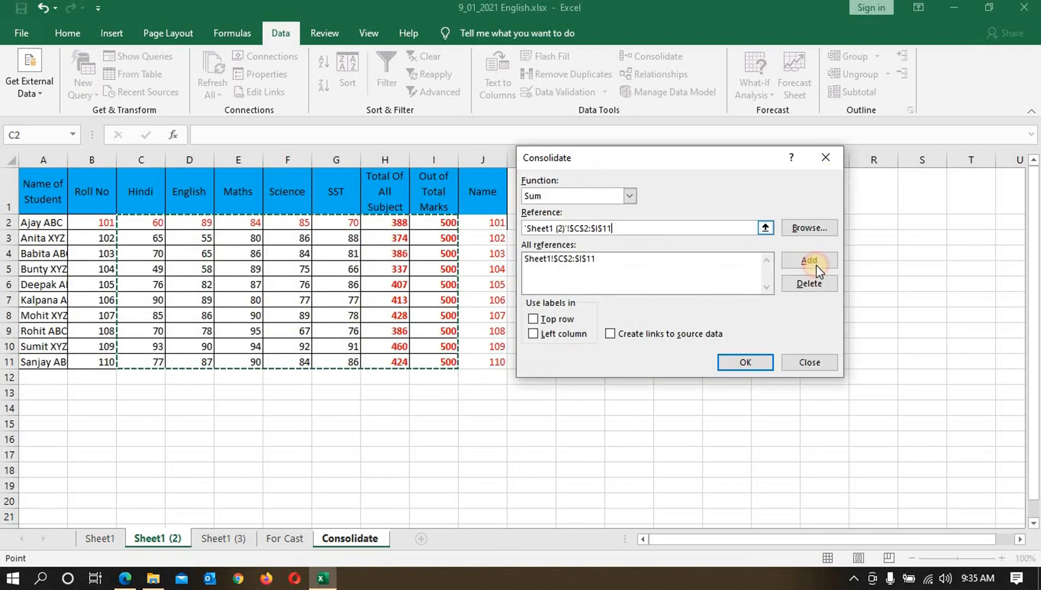
{"action": "left_click", "coordinate": [813, 260]}
{"action": "left_click", "coordinate": [241, 540]}
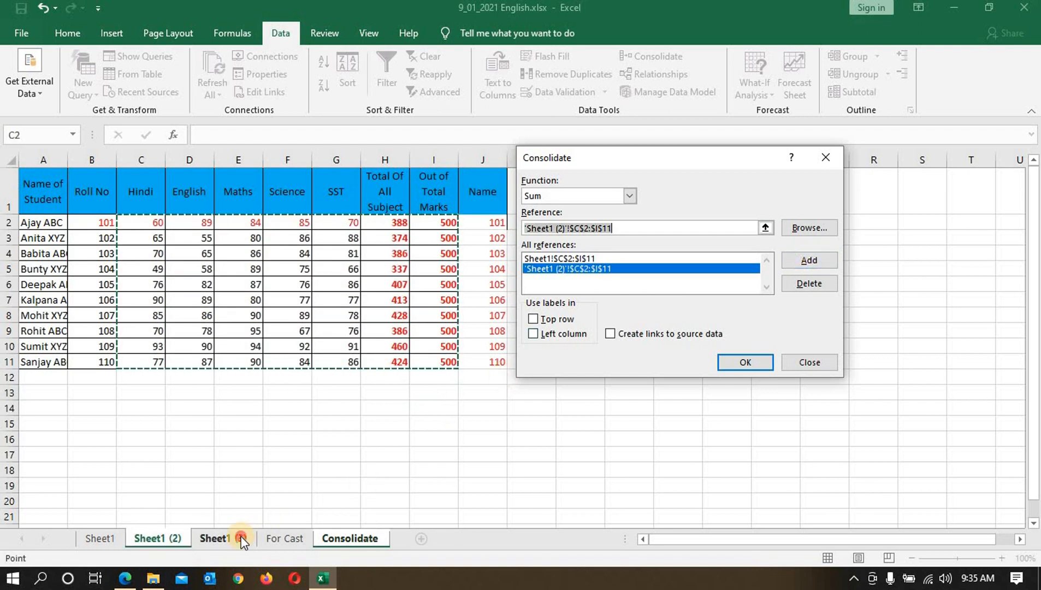
{"action": "left_click", "coordinate": [801, 262]}
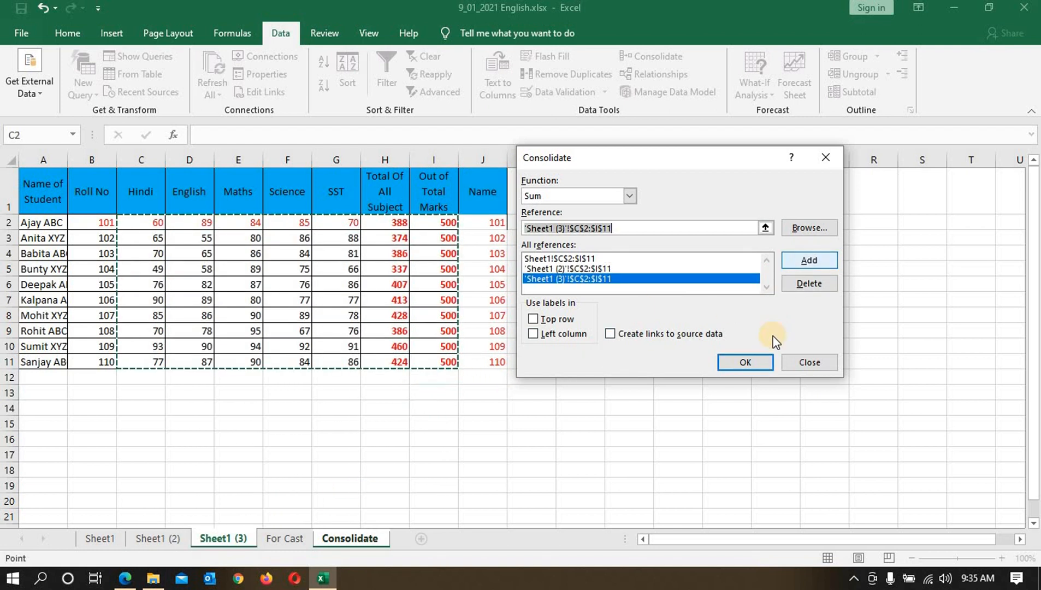
{"action": "left_click", "coordinate": [758, 361]}
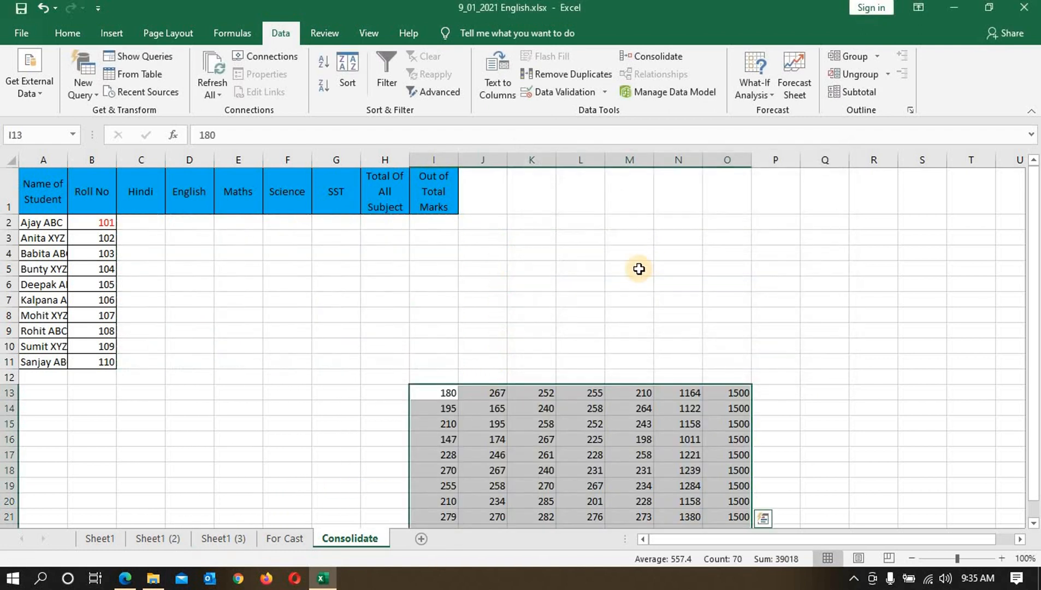
- Delete the consolidated values from I13:O22
{"action": "scroll", "coordinate": [595, 322], "scroll_direction": "down", "scroll_amount": 2}
{"action": "scroll", "coordinate": [598, 327], "scroll_direction": "up", "scroll_amount": 2}
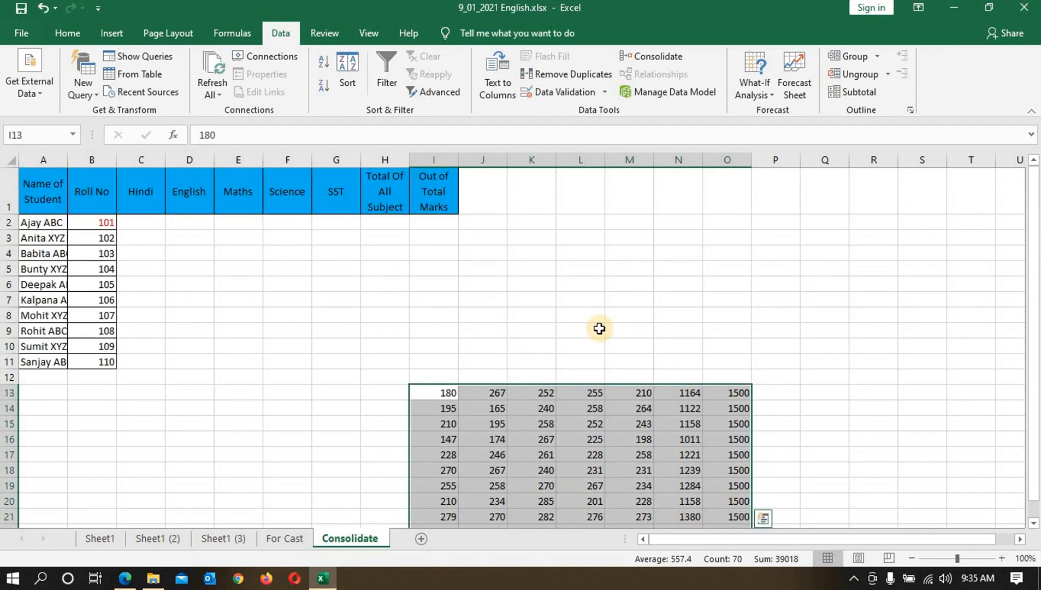
{"action": "scroll", "coordinate": [599, 328], "scroll_direction": "down", "scroll_amount": 1}
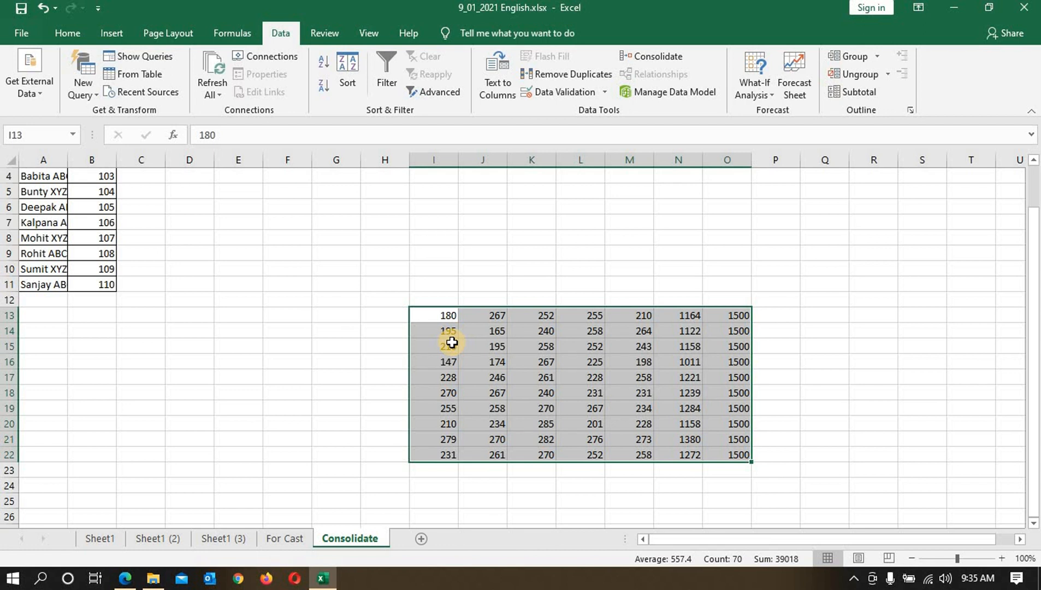
{"action": "key", "text": "Delete"}
{"action": "scroll", "coordinate": [452, 342], "scroll_direction": "up", "scroll_amount": 1}
- Consolidate the three stored references at C2 using top row and left column labels, with links to source data
{"action": "left_click", "coordinate": [135, 220]}
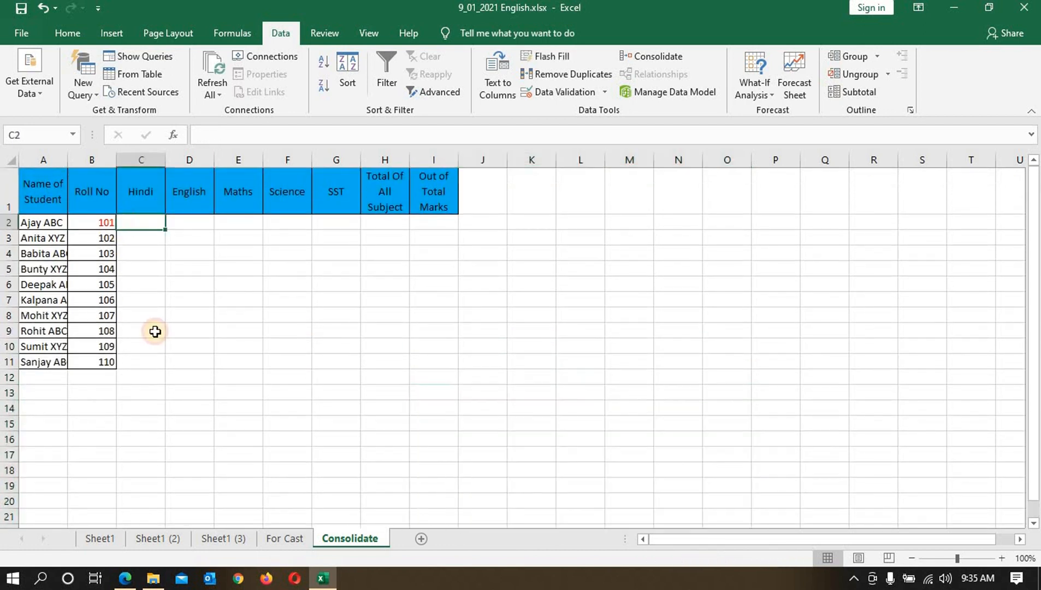
{"action": "left_click", "coordinate": [652, 55]}
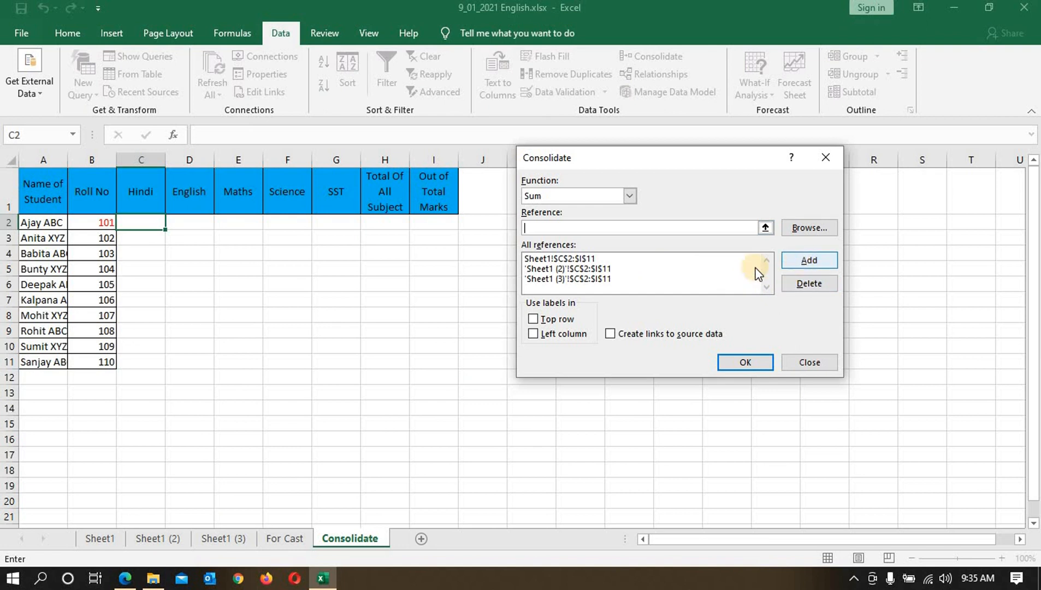
{"action": "left_click", "coordinate": [534, 335]}
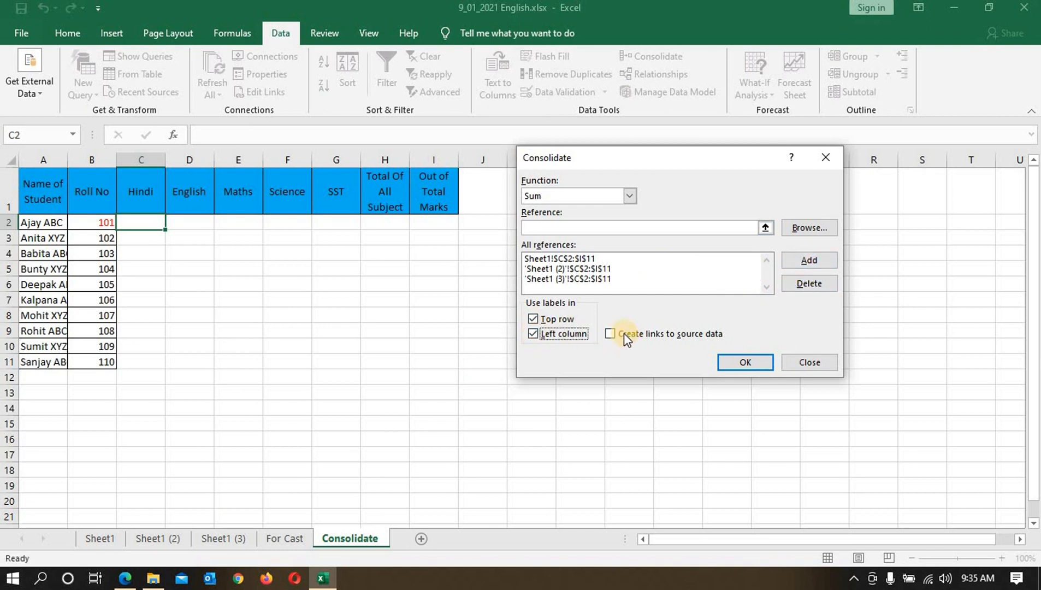
{"action": "left_click", "coordinate": [610, 334]}
{"action": "left_click", "coordinate": [729, 364]}
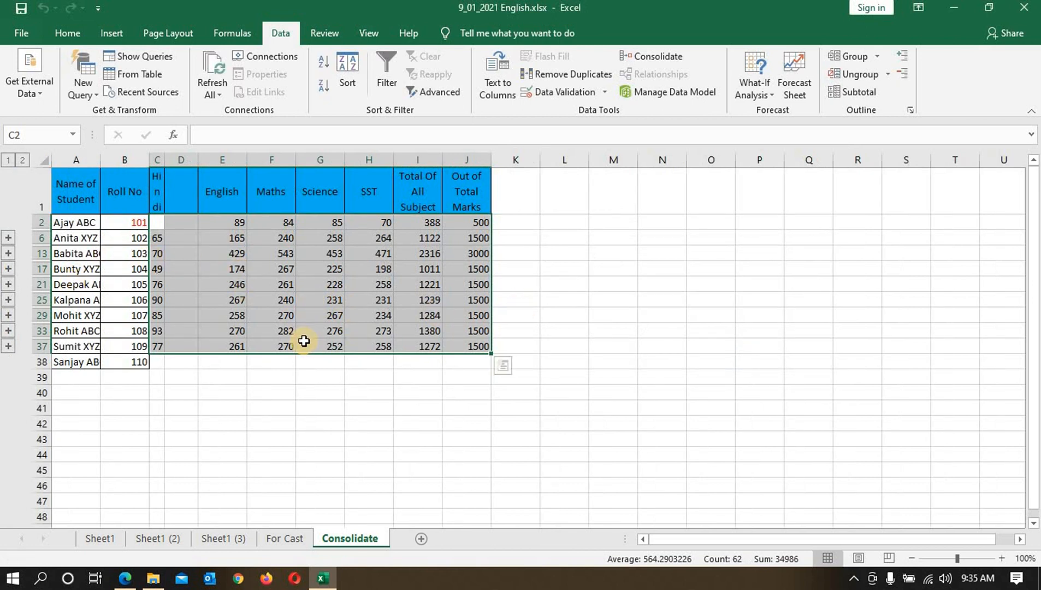
- Expand the outline group above row 6 to inspect its linked source rows, and collapse it again
{"action": "left_click", "coordinate": [8, 243]}
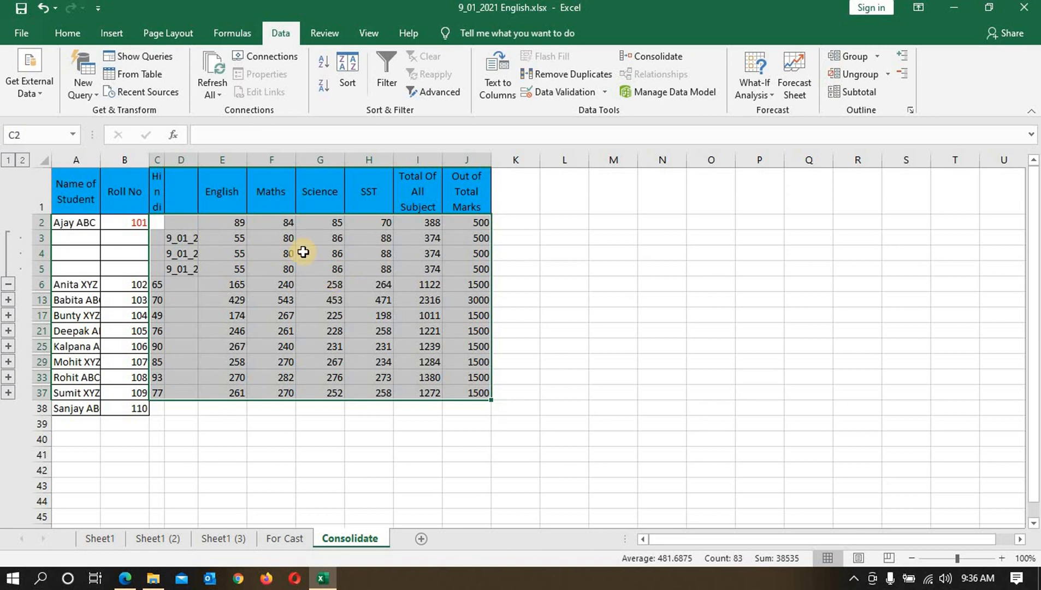
{"action": "left_click", "coordinate": [8, 284]}
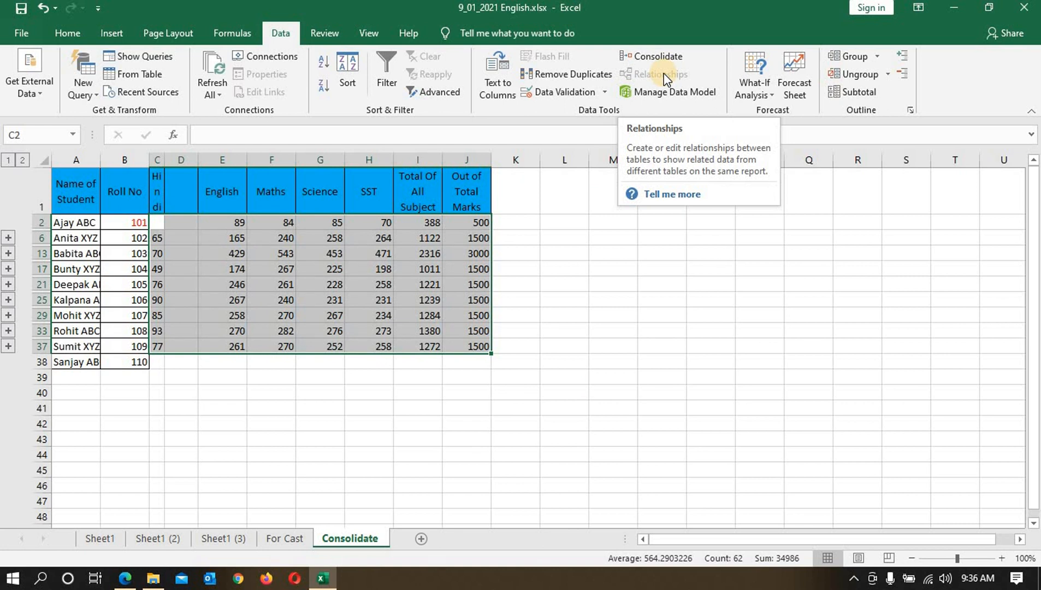
{"action": "left_click", "coordinate": [643, 280]}
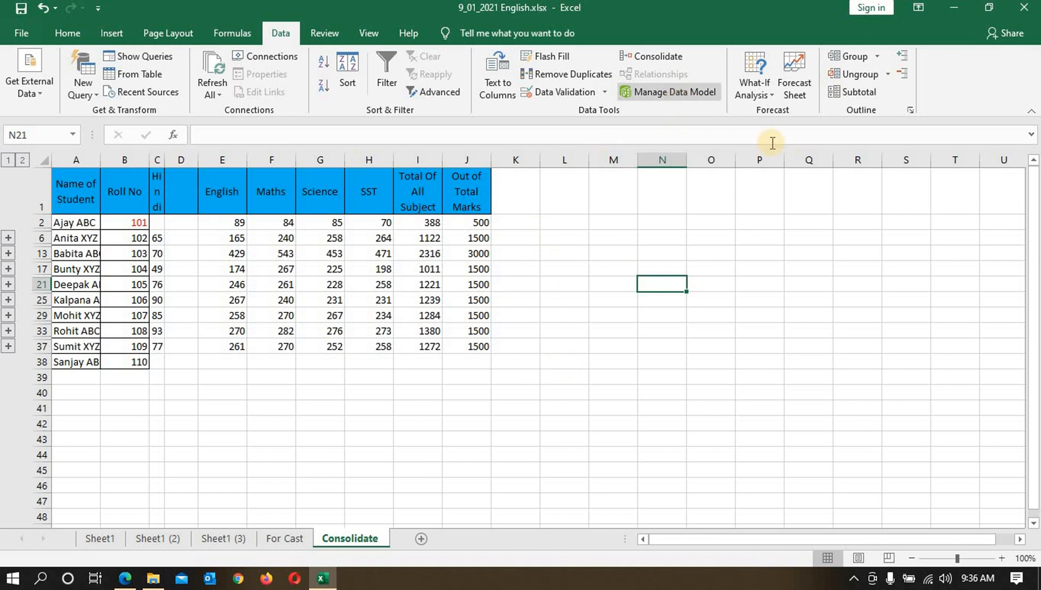
- Open the For Cast sheet and look over its table of items and amounts
{"action": "left_click", "coordinate": [290, 539]}
{"action": "scroll", "coordinate": [315, 306], "scroll_direction": "down", "scroll_amount": 2}
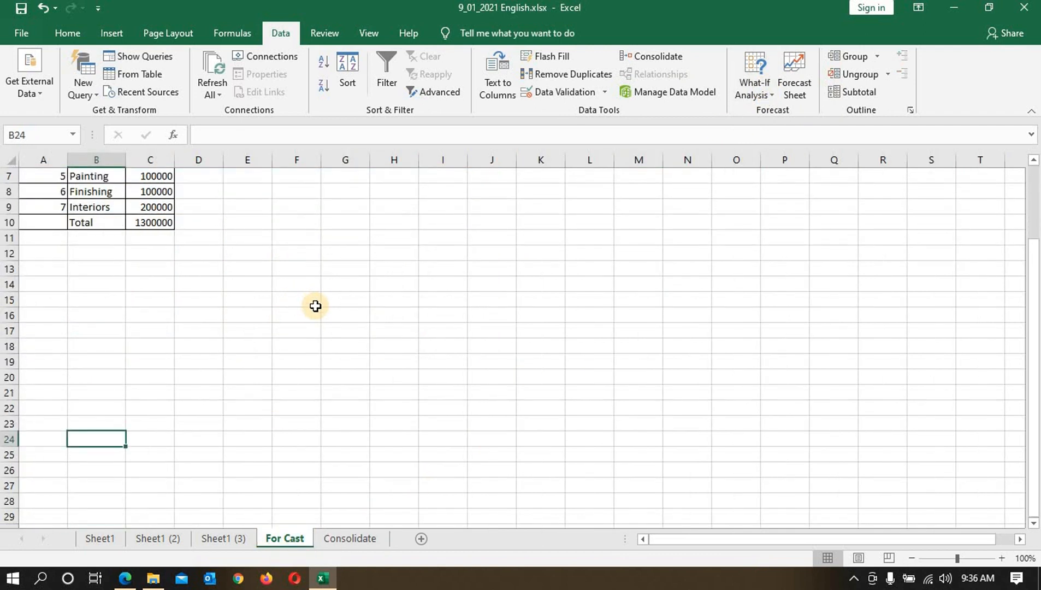
{"action": "scroll", "coordinate": [315, 306], "scroll_direction": "up", "scroll_amount": 2}
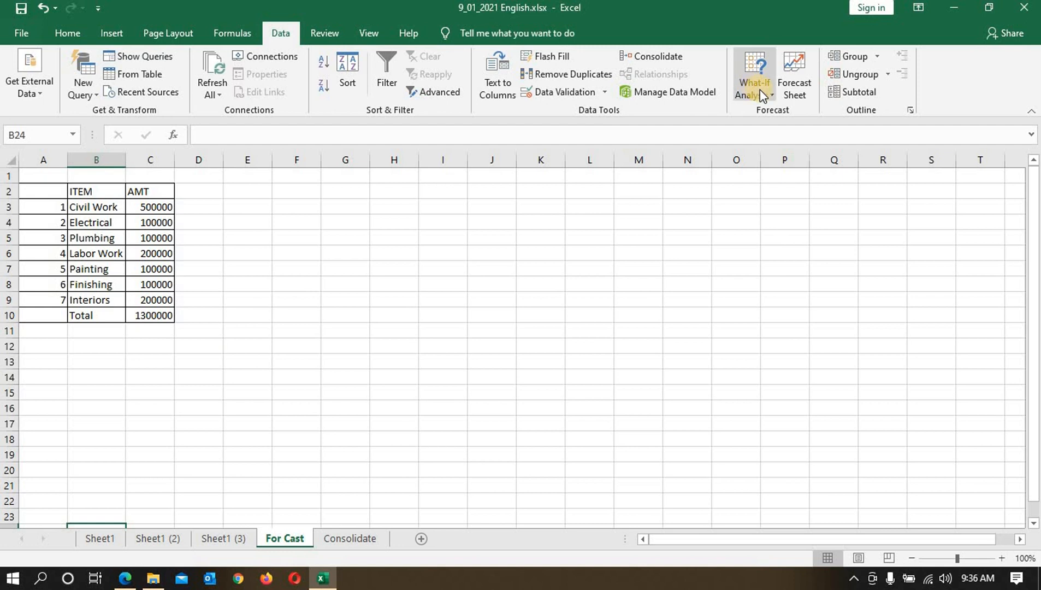
- Add a what-if scenario named min in the Scenario Manager, with the item amounts C3:C9 as changing cells
{"action": "left_click_drag", "start_coordinate": [37, 197], "coordinate": [164, 314]}
{"action": "left_click", "coordinate": [250, 277]}
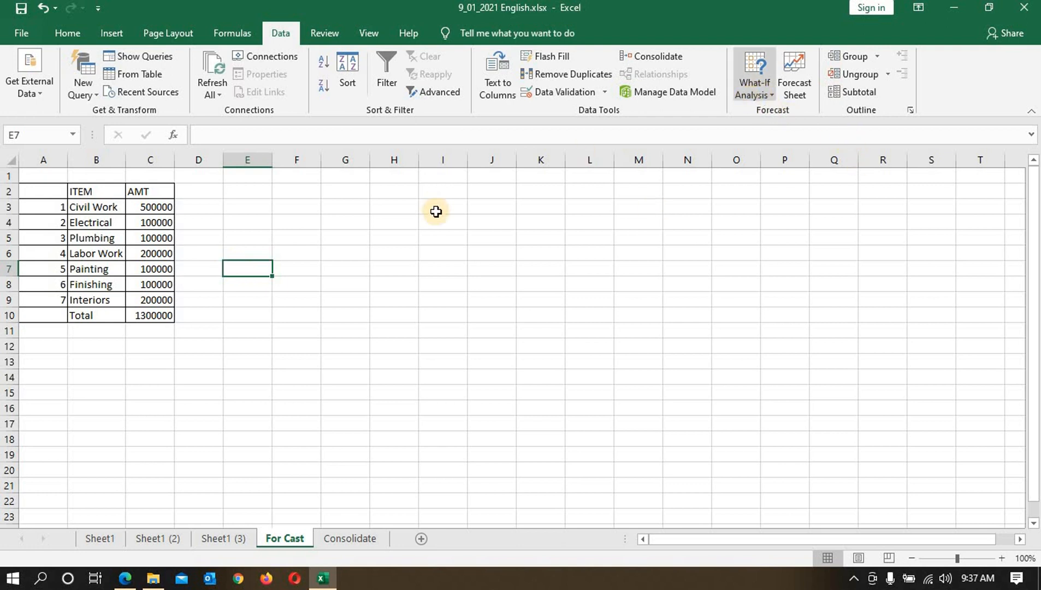
{"action": "left_click_drag", "start_coordinate": [155, 206], "coordinate": [158, 299]}
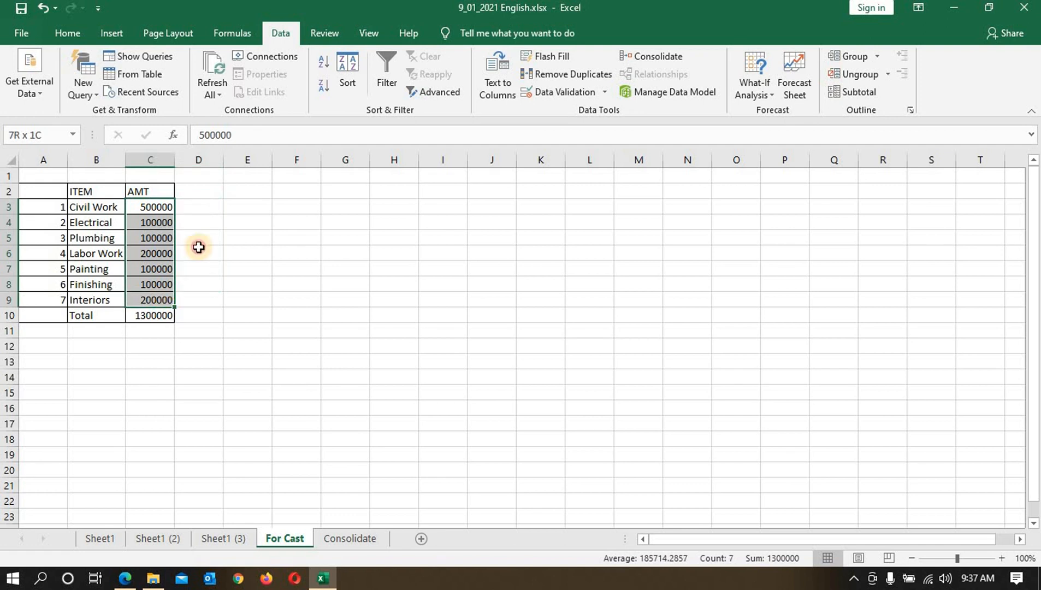
{"action": "left_click", "coordinate": [754, 87]}
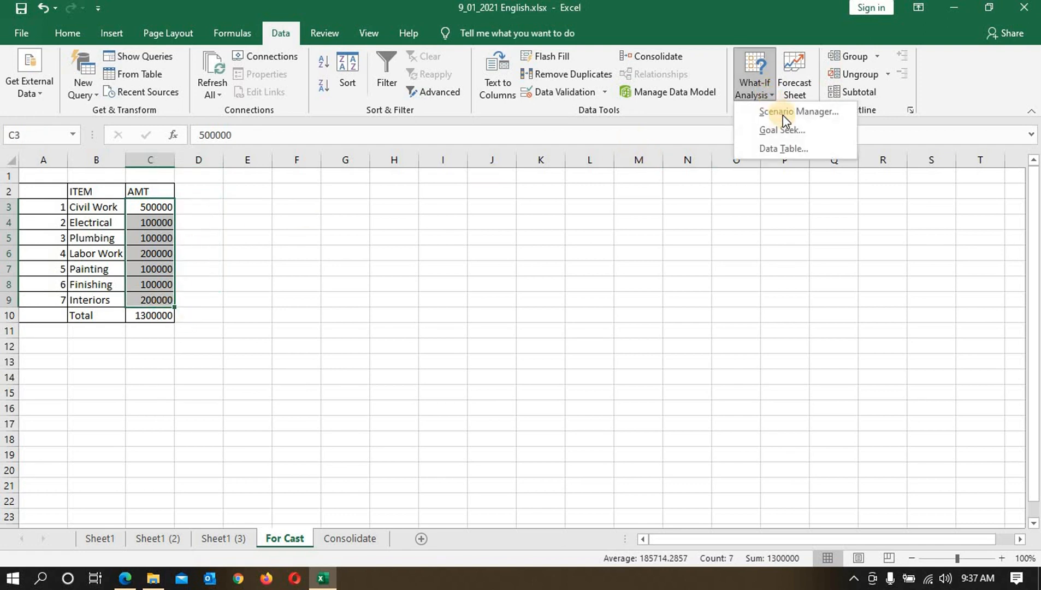
{"action": "left_click", "coordinate": [782, 112]}
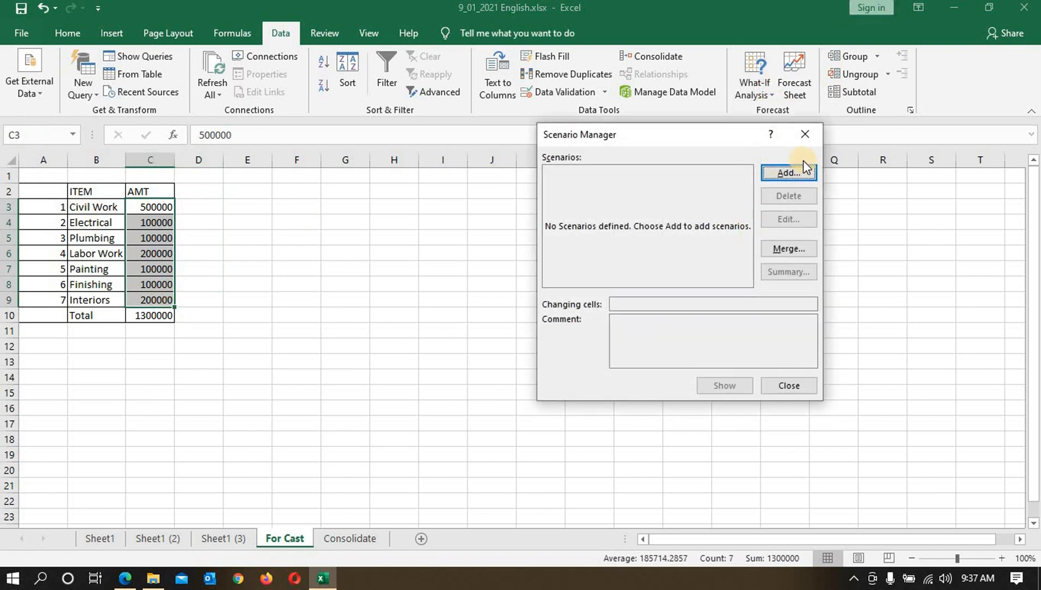
{"action": "left_click", "coordinate": [797, 172]}
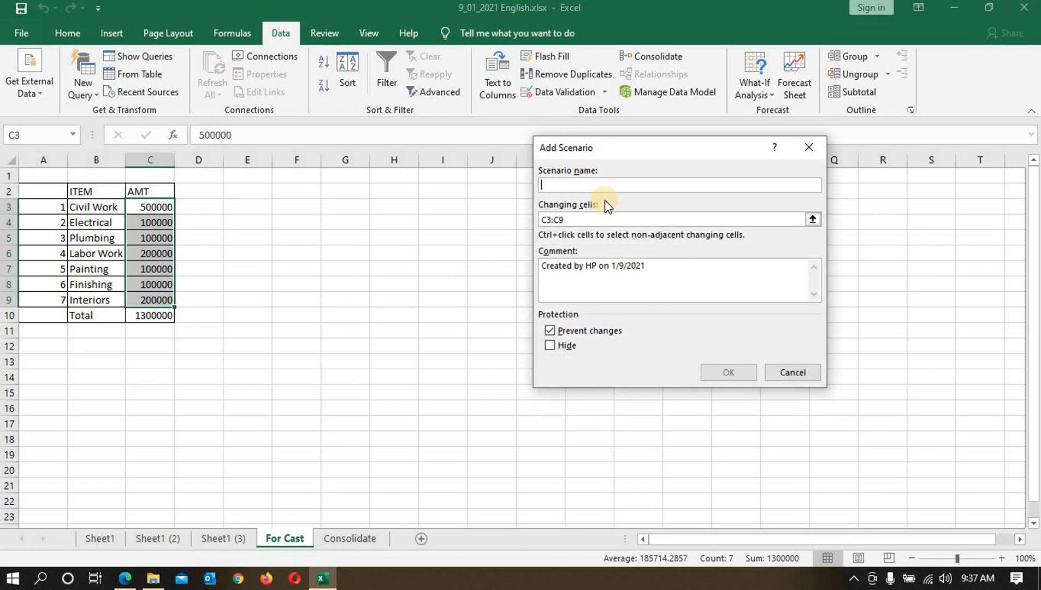
{"action": "type", "text": "min"}
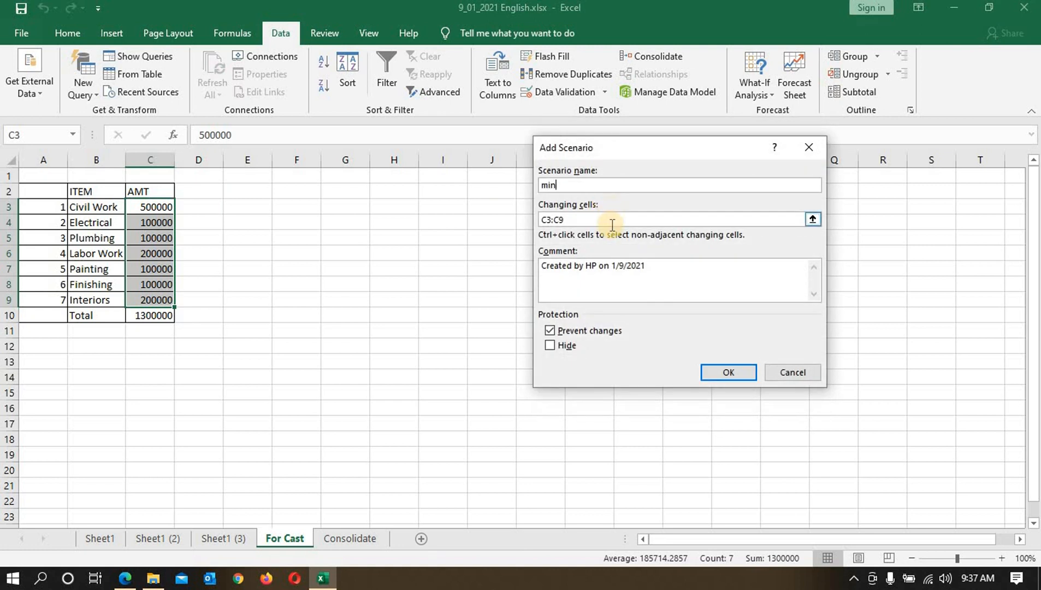
{"action": "left_click", "coordinate": [718, 375]}
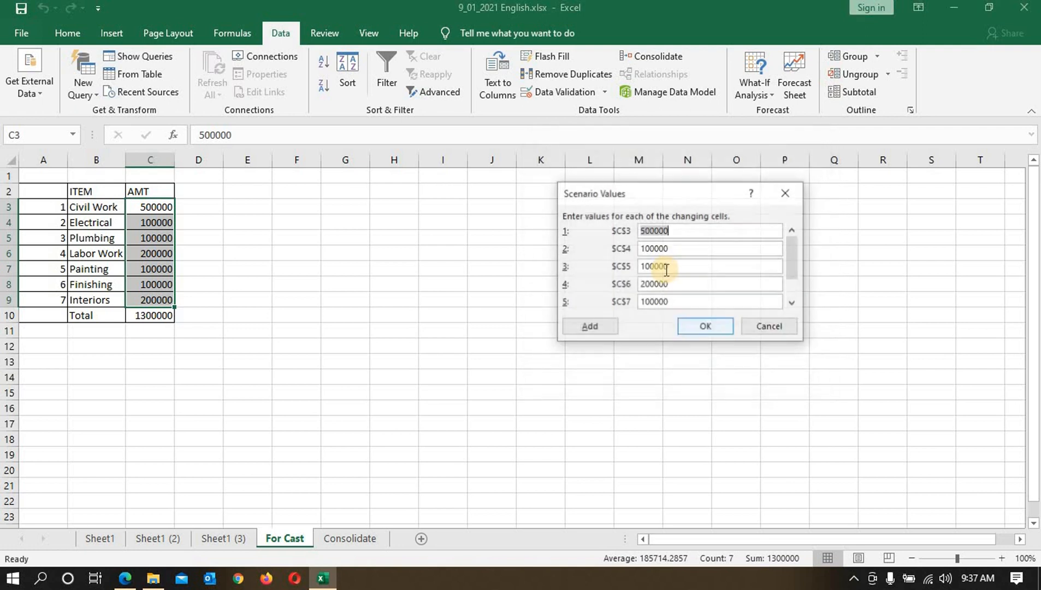
- Set the min scenario's values to 400000 for C3, 80000 for C4, C5 and C7, and 100000 for C6 and C9
{"action": "left_click", "coordinate": [645, 248]}
{"action": "type", "text": "8"}
{"action": "left_click_drag", "start_coordinate": [645, 282], "coordinate": [652, 284]}
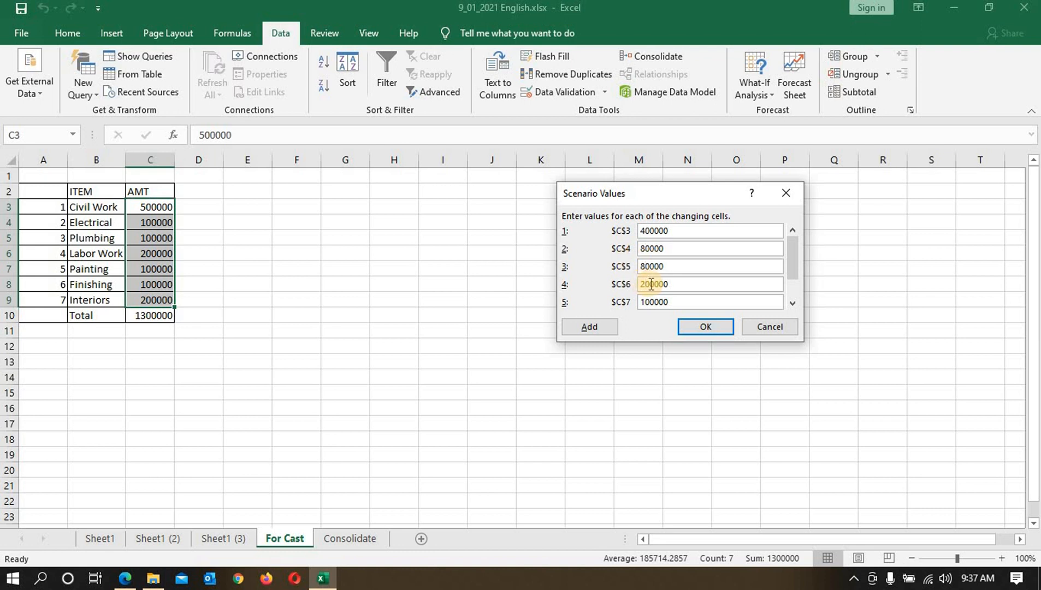
{"action": "type", "text": "10"}
{"action": "left_click", "coordinate": [641, 284]}
{"action": "left_click", "coordinate": [647, 301]}
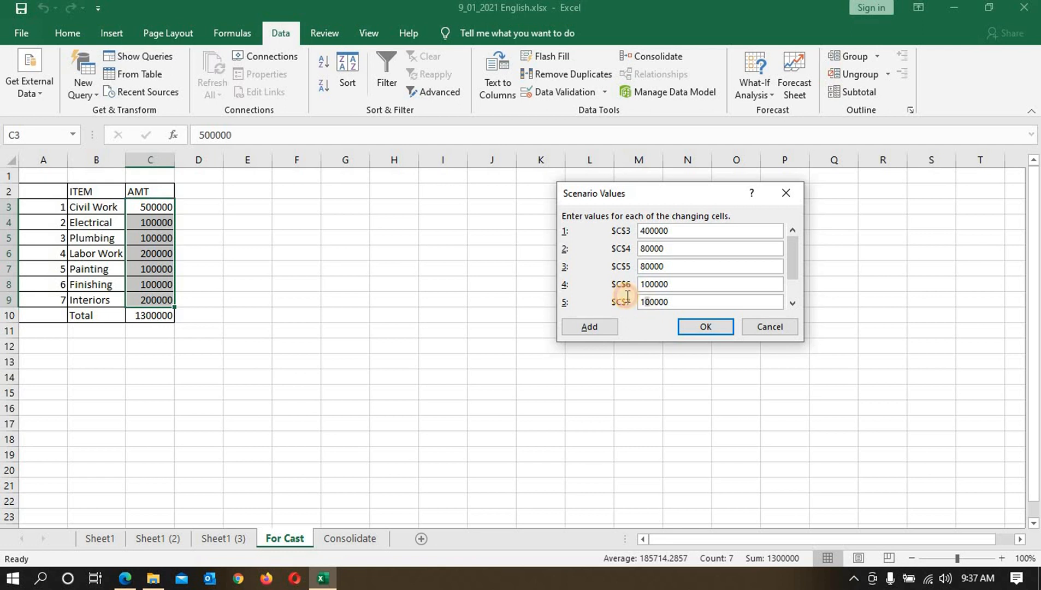
{"action": "type", "text": "8"}
{"action": "left_click", "coordinate": [790, 276]}
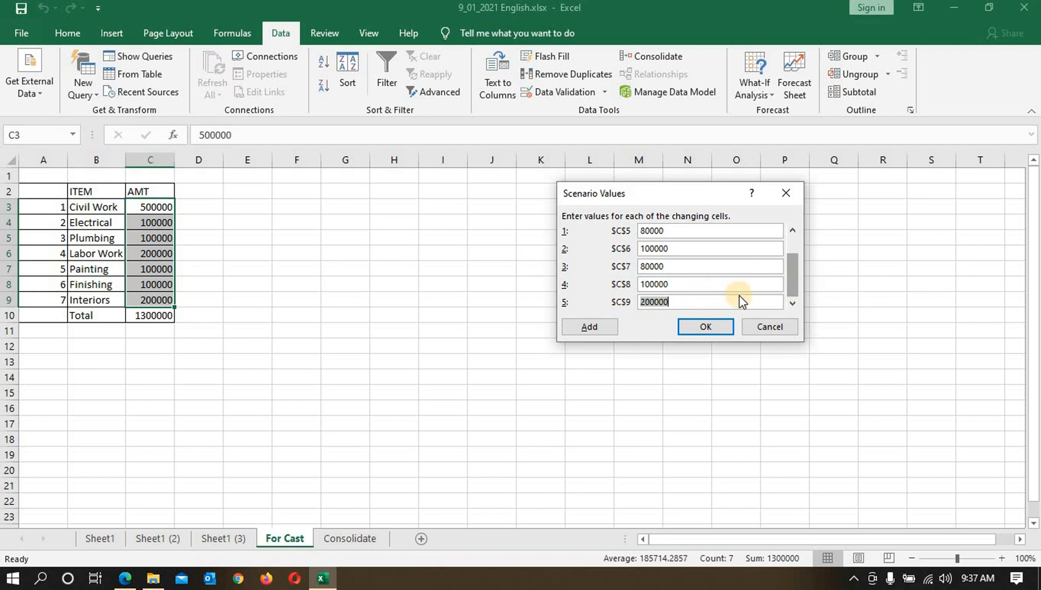
{"action": "left_click", "coordinate": [647, 299]}
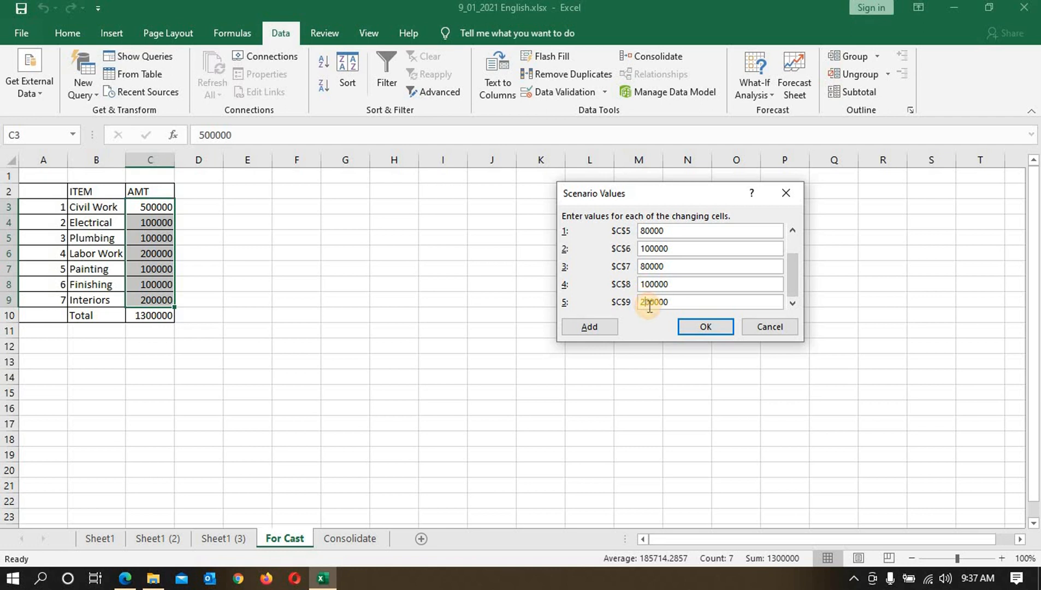
{"action": "left_click", "coordinate": [706, 327]}
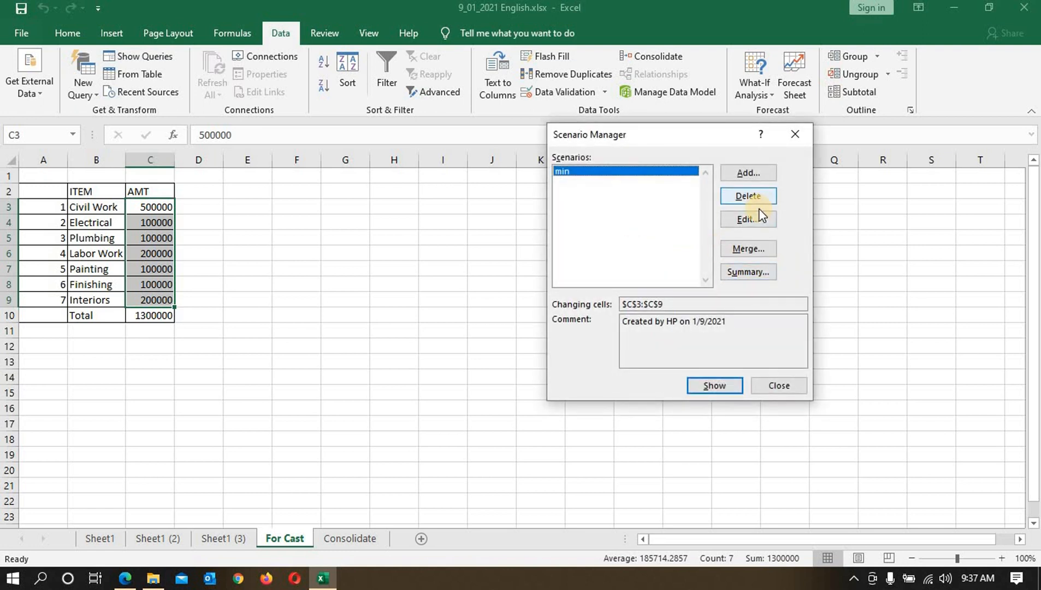
- Add a second scenario named Max with the same changing cells C3:C9
{"action": "left_click", "coordinate": [744, 176]}
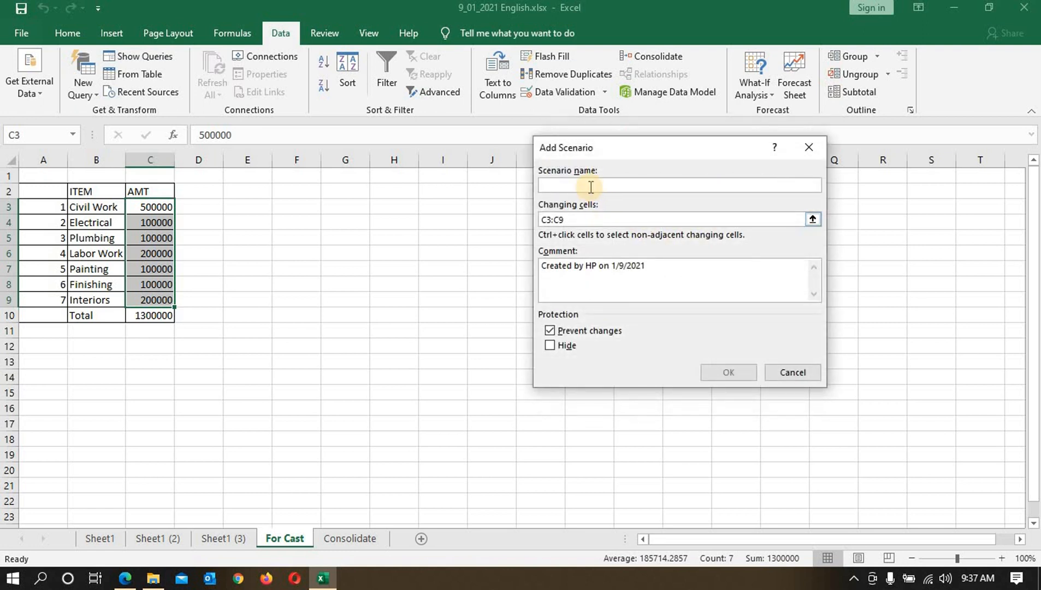
{"action": "type", "text": "Max"}
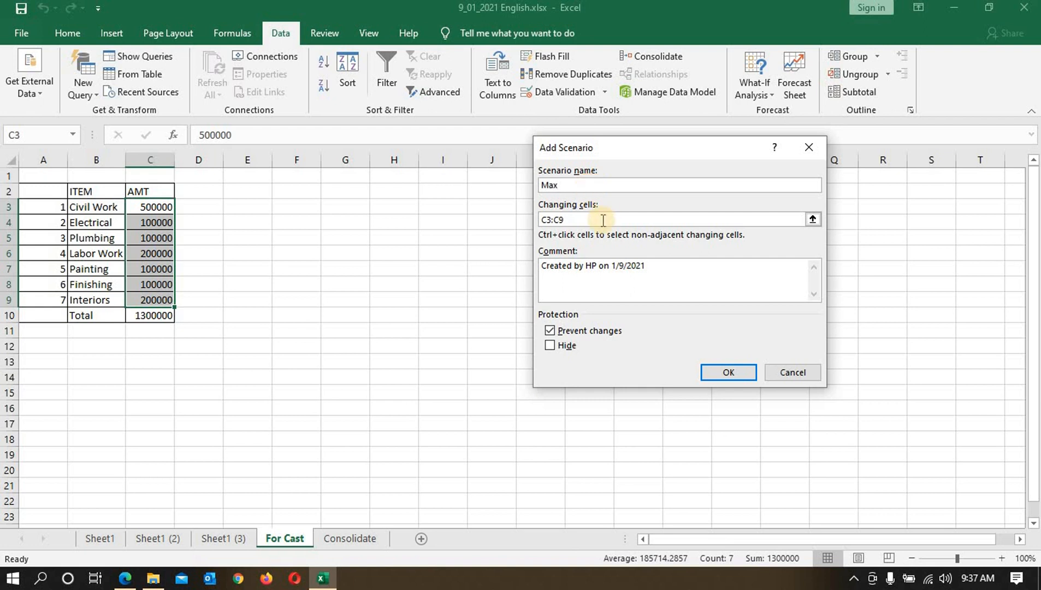
{"action": "left_click", "coordinate": [716, 374]}
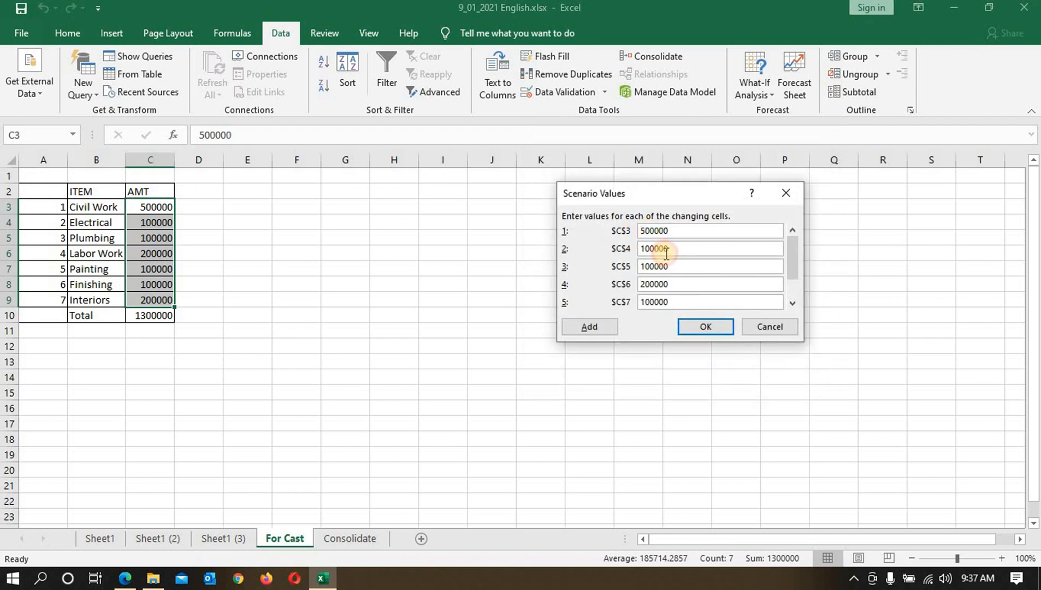
- Set the Max scenario's values to 550000 for C3, 120000 for C4, C5 and C7, and 250000 for C6 and C9
{"action": "left_click", "coordinate": [649, 249]}
{"action": "left_click", "coordinate": [654, 266]}
{"action": "key", "text": "BackSpace"}
{"action": "type", "text": "2"}
{"action": "left_click", "coordinate": [649, 283]}
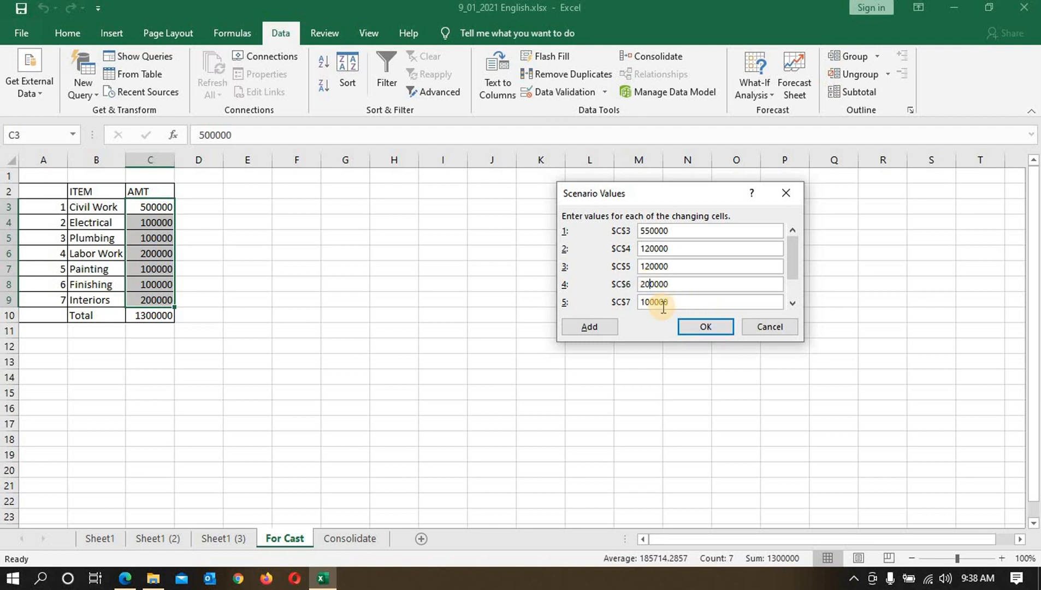
{"action": "left_click", "coordinate": [647, 302]}
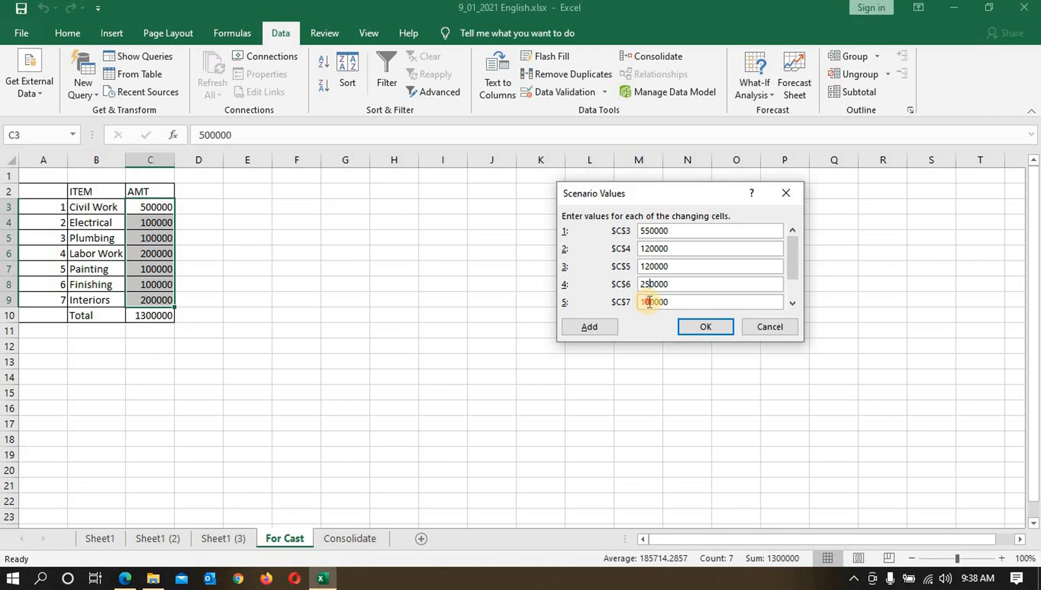
{"action": "type", "text": "2"}
{"action": "left_click_drag", "start_coordinate": [788, 268], "coordinate": [798, 297]}
{"action": "left_click", "coordinate": [651, 302]}
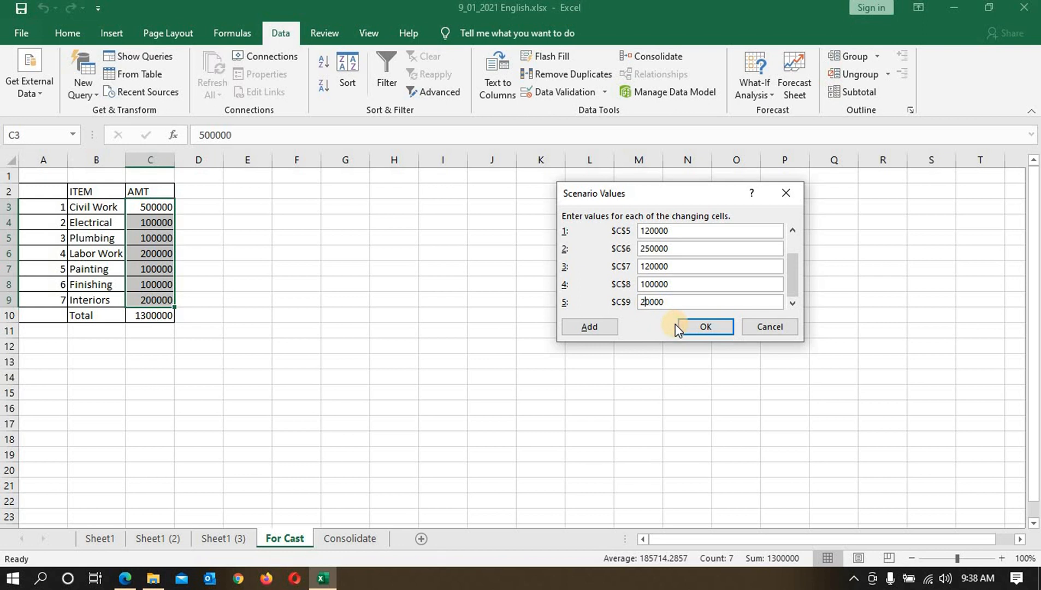
{"action": "left_click", "coordinate": [702, 327]}
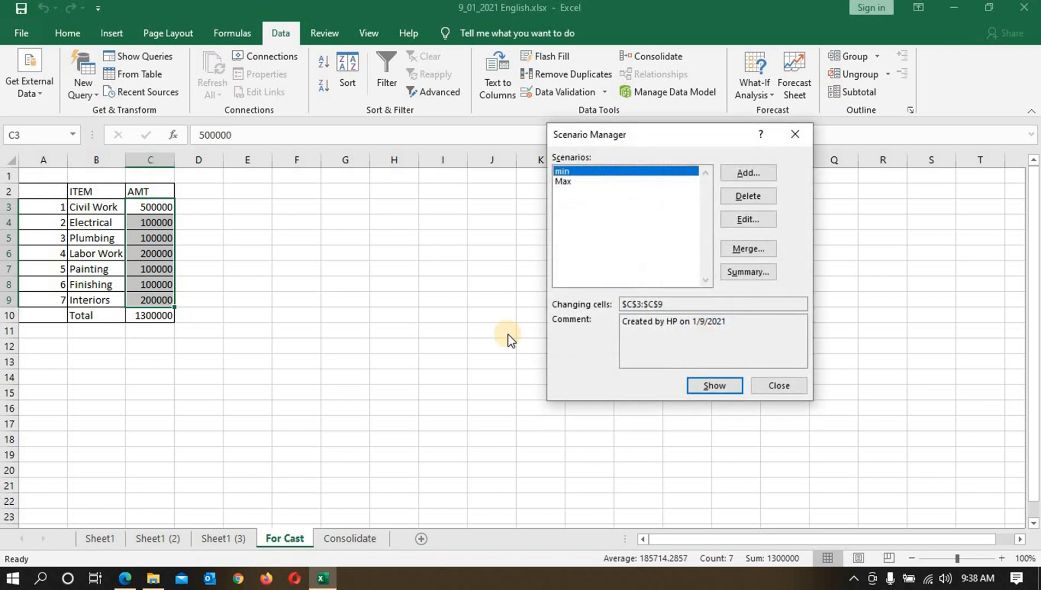
{"action": "left_click", "coordinate": [771, 388]}
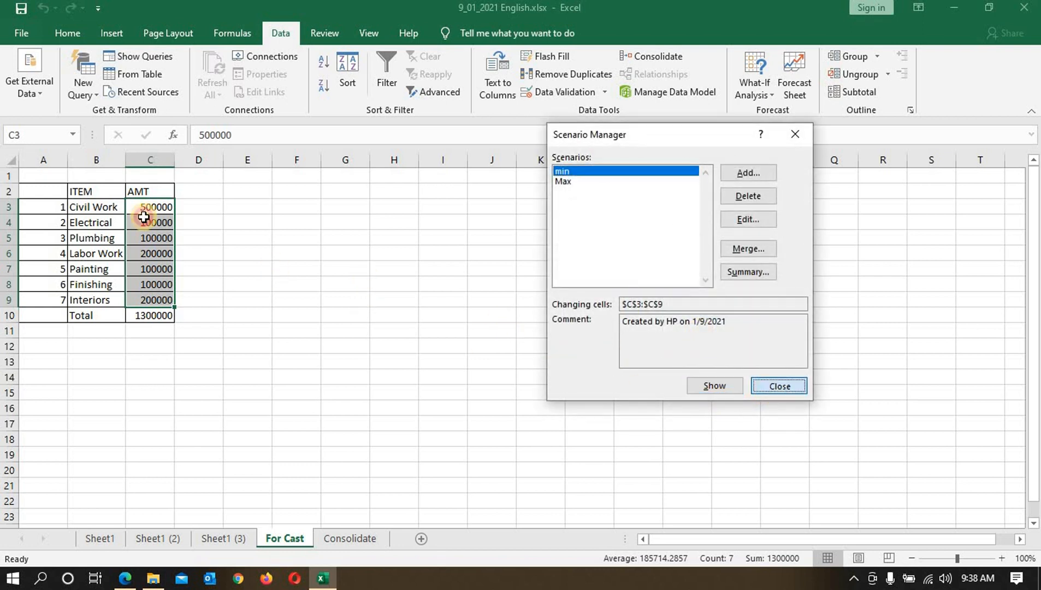
- Create a scenario summary report of the min and Max scenarios with the total in C10 as the result cell
{"action": "left_click", "coordinate": [155, 315]}
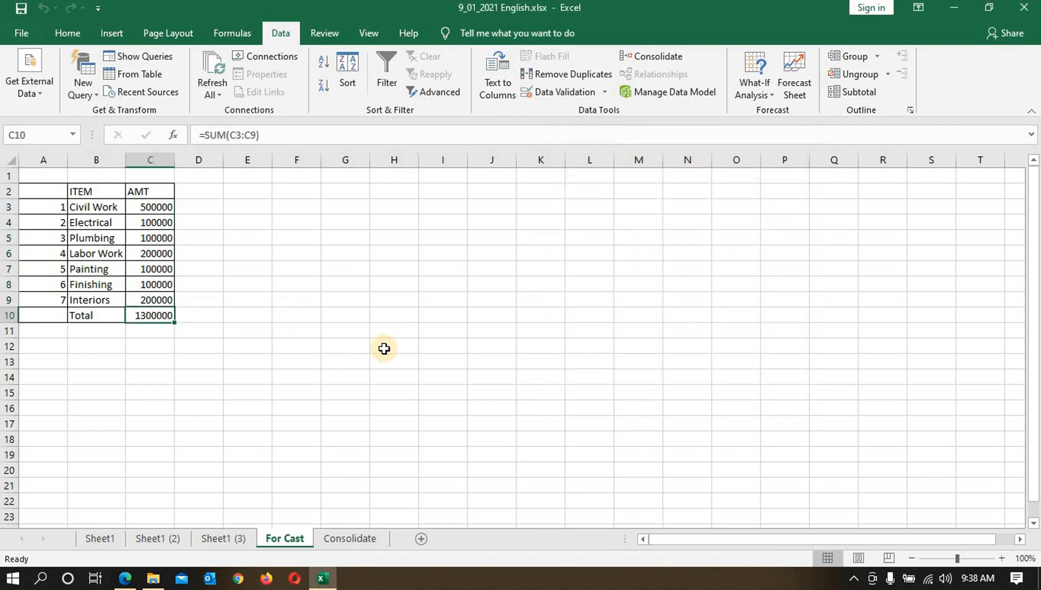
{"action": "scroll", "coordinate": [384, 348], "scroll_direction": "up", "scroll_amount": 8, "text": "ctrl"}
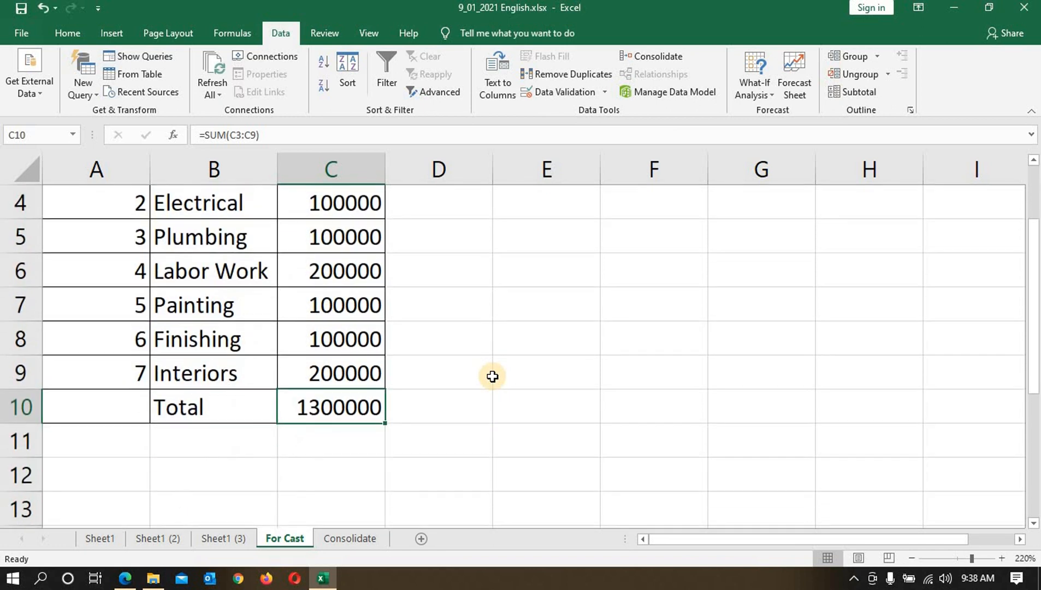
{"action": "scroll", "coordinate": [492, 377], "scroll_direction": "up", "scroll_amount": 1}
{"action": "scroll", "coordinate": [492, 376], "scroll_direction": "down", "scroll_amount": 1}
{"action": "scroll", "coordinate": [492, 376], "scroll_direction": "down", "scroll_amount": 1, "text": "ctrl"}
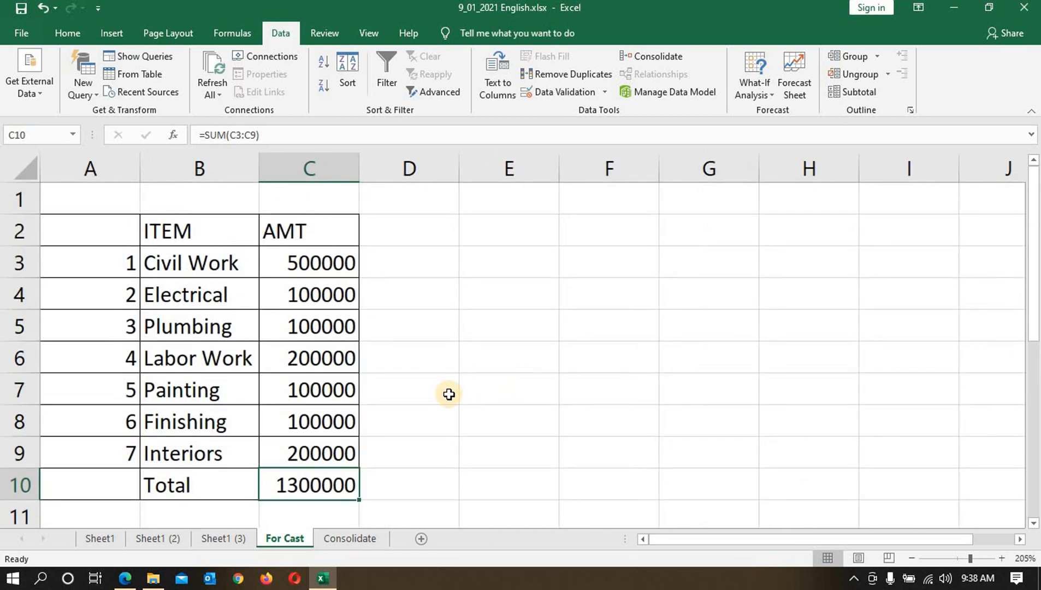
{"action": "left_click", "coordinate": [762, 102]}
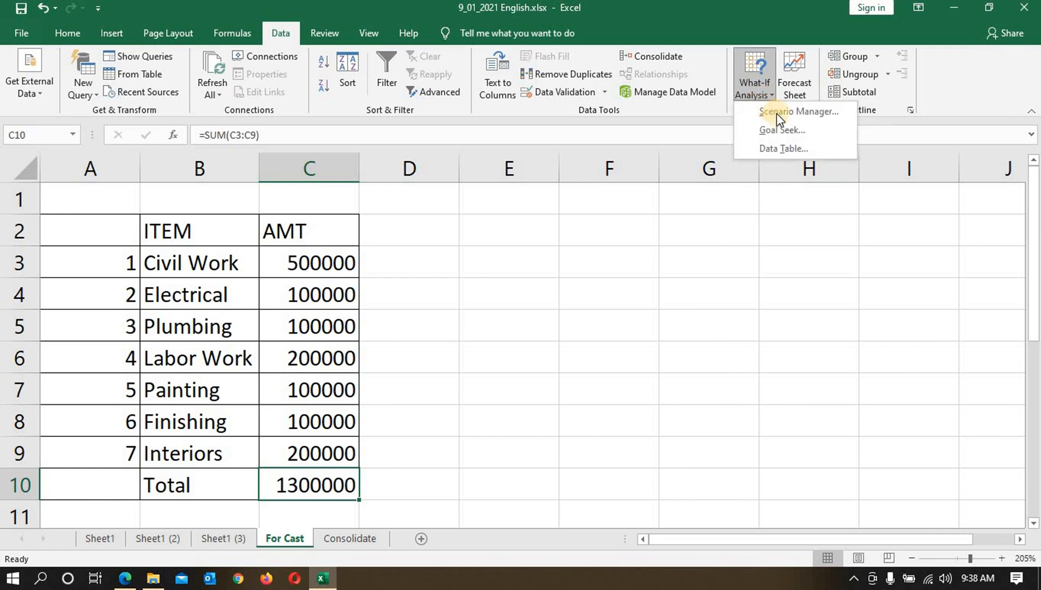
{"action": "left_click", "coordinate": [778, 112]}
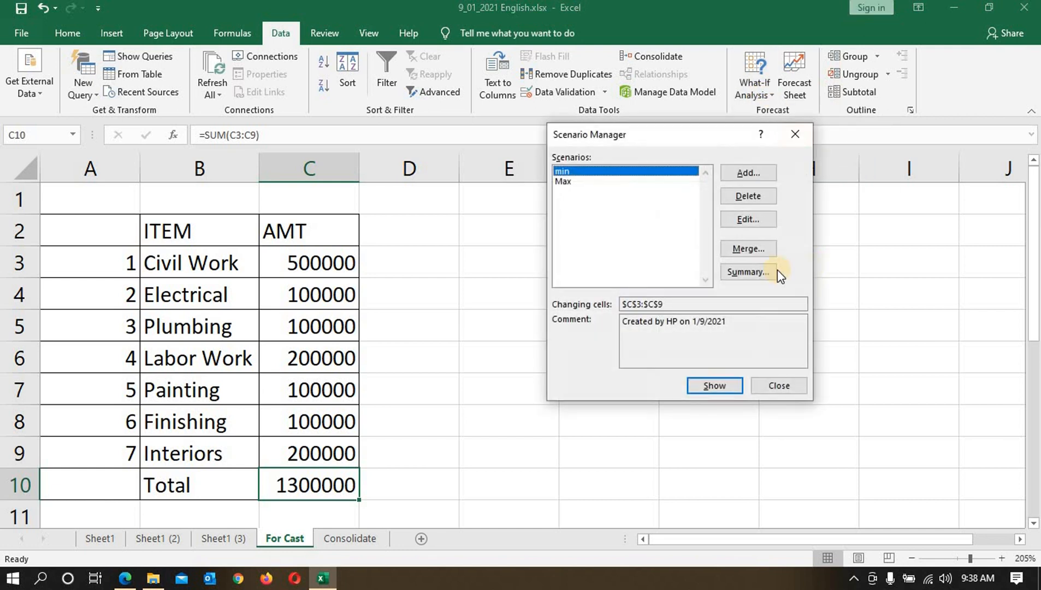
{"action": "left_click", "coordinate": [738, 267]}
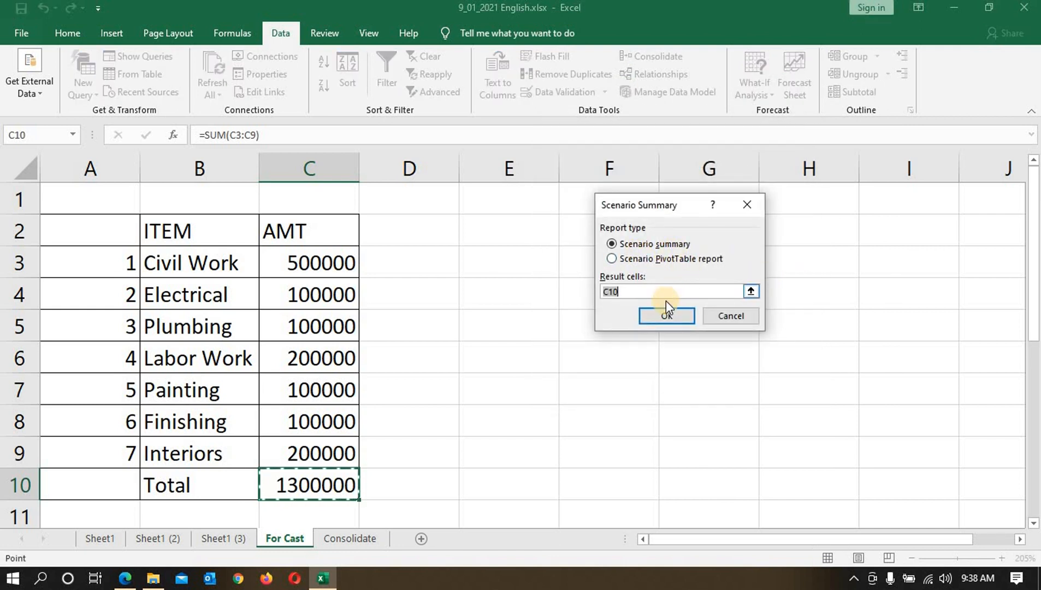
{"action": "left_click", "coordinate": [674, 320]}
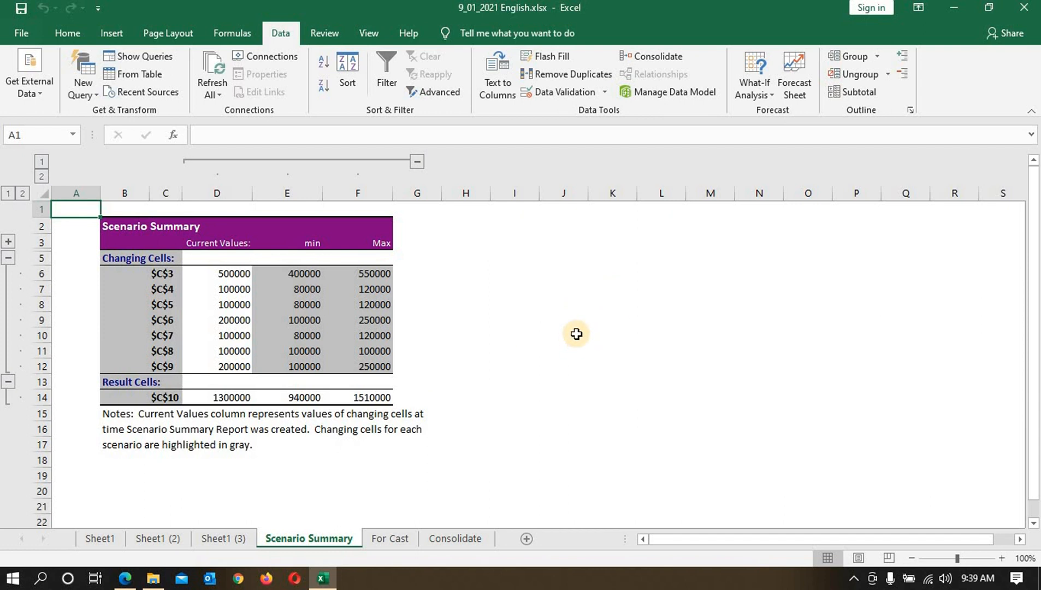
- Return to the For Cast sheet and create a Scenario PivotTable report with C10 as the result cell
{"action": "left_click", "coordinate": [445, 541]}
{"action": "left_click", "coordinate": [407, 540]}
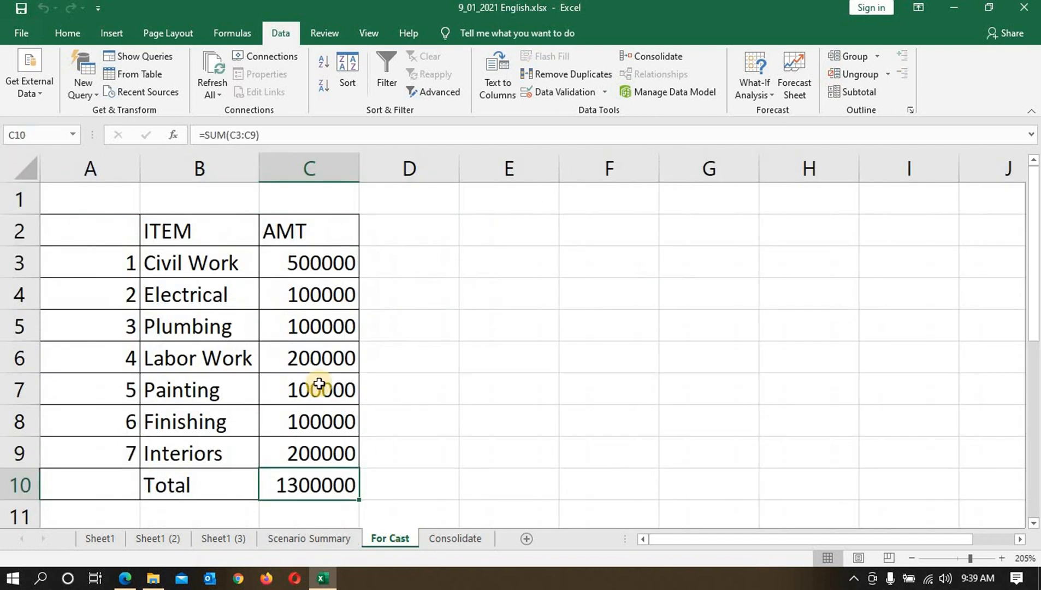
{"action": "left_click", "coordinate": [770, 93]}
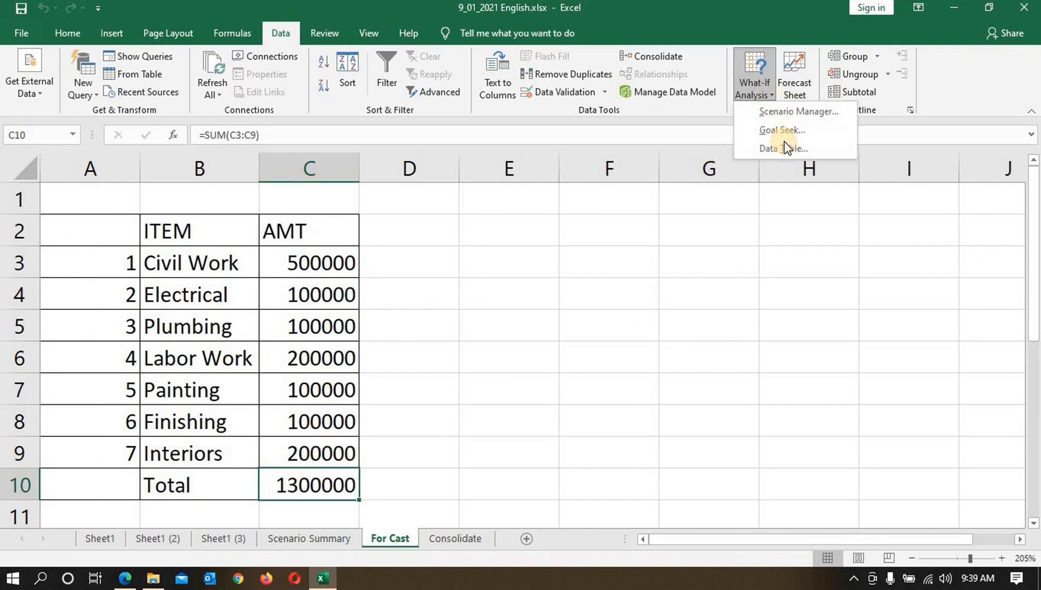
{"action": "left_click", "coordinate": [780, 110]}
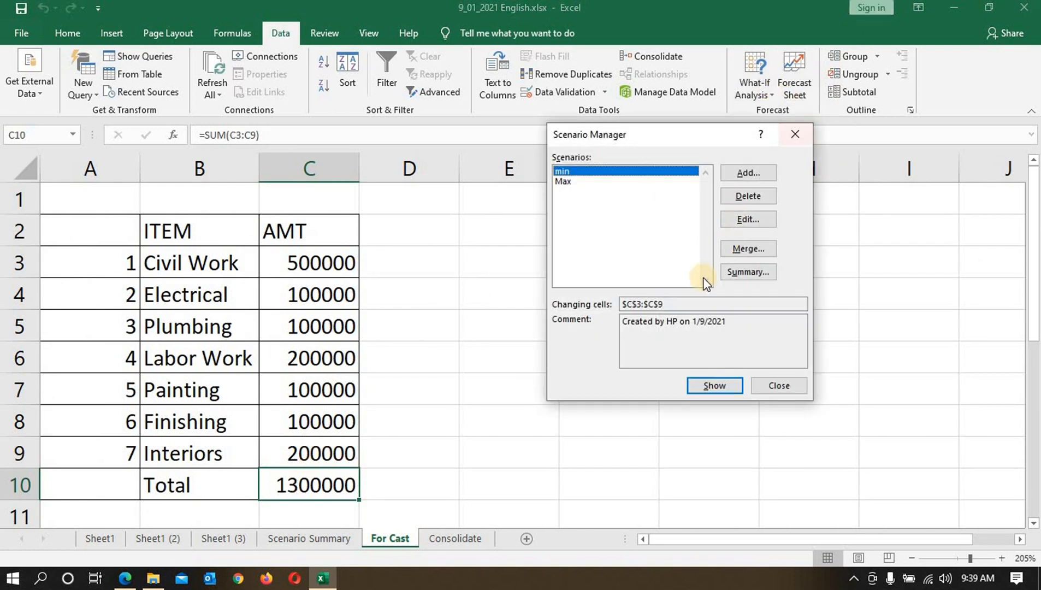
{"action": "left_click", "coordinate": [751, 270]}
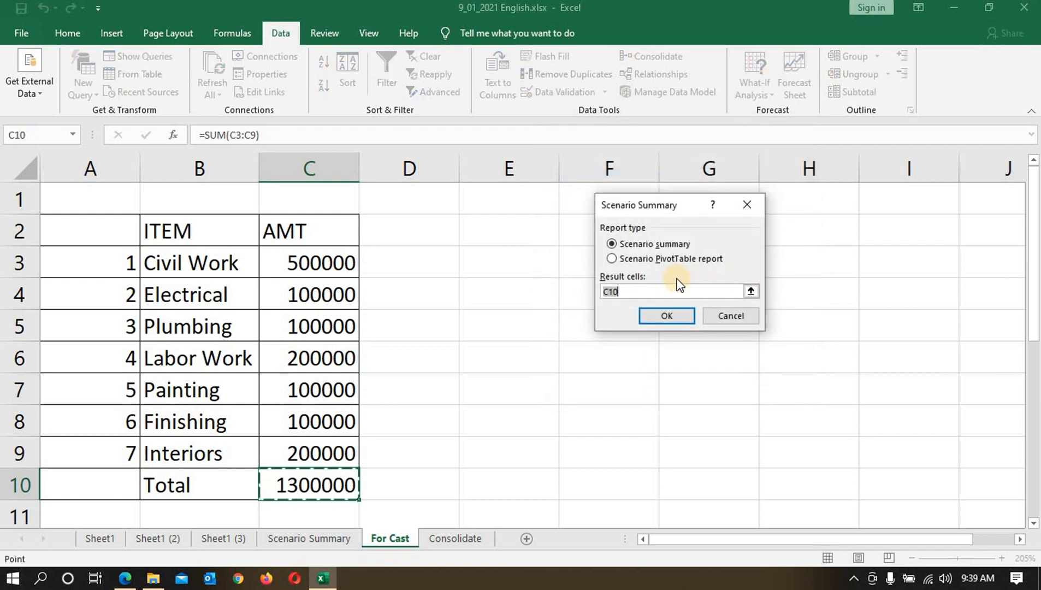
{"action": "left_click", "coordinate": [653, 259]}
{"action": "left_click", "coordinate": [674, 315]}
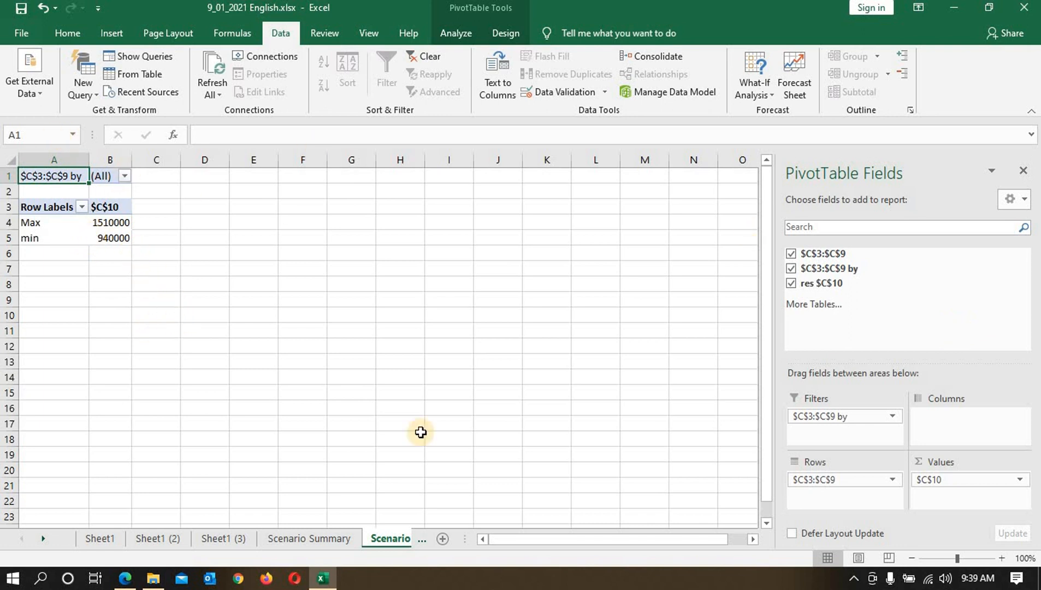
- Review the Scenario Summary sheet, and return to the For Cast sheet to check its amounts and total
{"action": "left_click", "coordinate": [324, 539]}
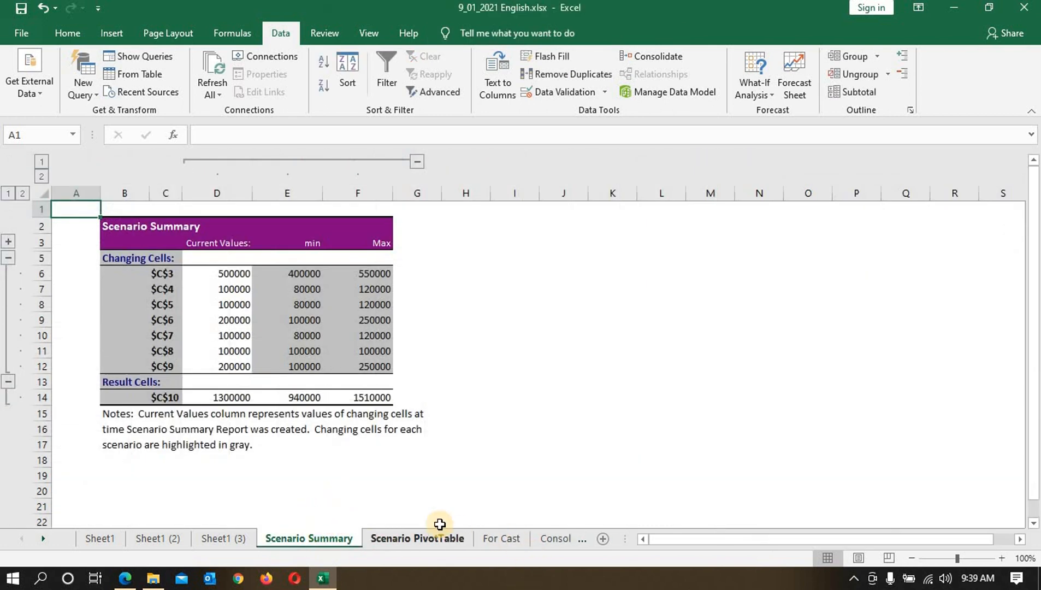
{"action": "left_click", "coordinate": [521, 545]}
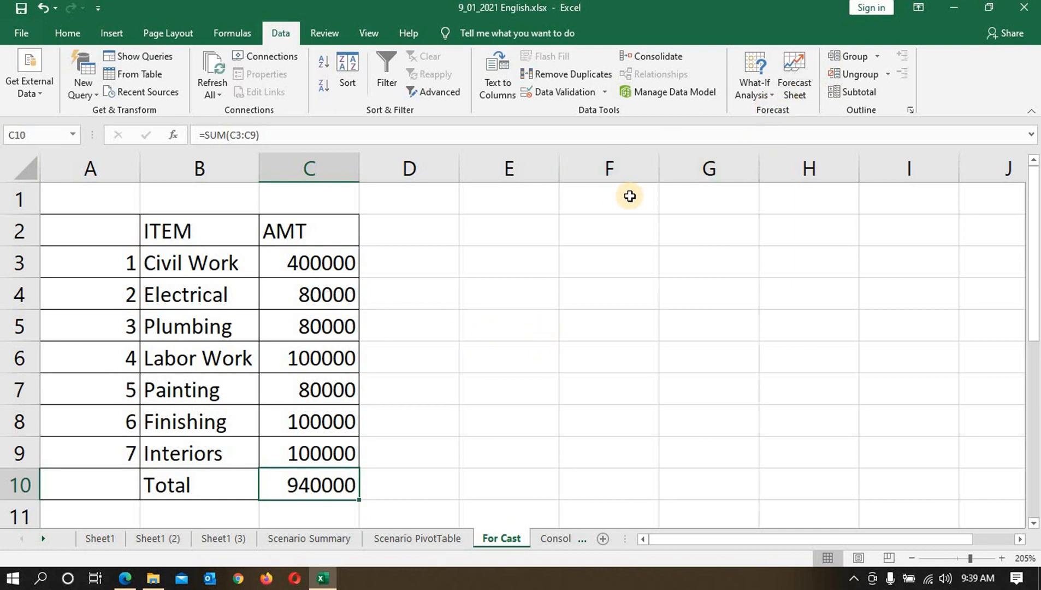
{"action": "scroll", "coordinate": [629, 196], "scroll_direction": "down", "scroll_amount": 4}
{"action": "scroll", "coordinate": [516, 242], "scroll_direction": "up", "scroll_amount": 2}
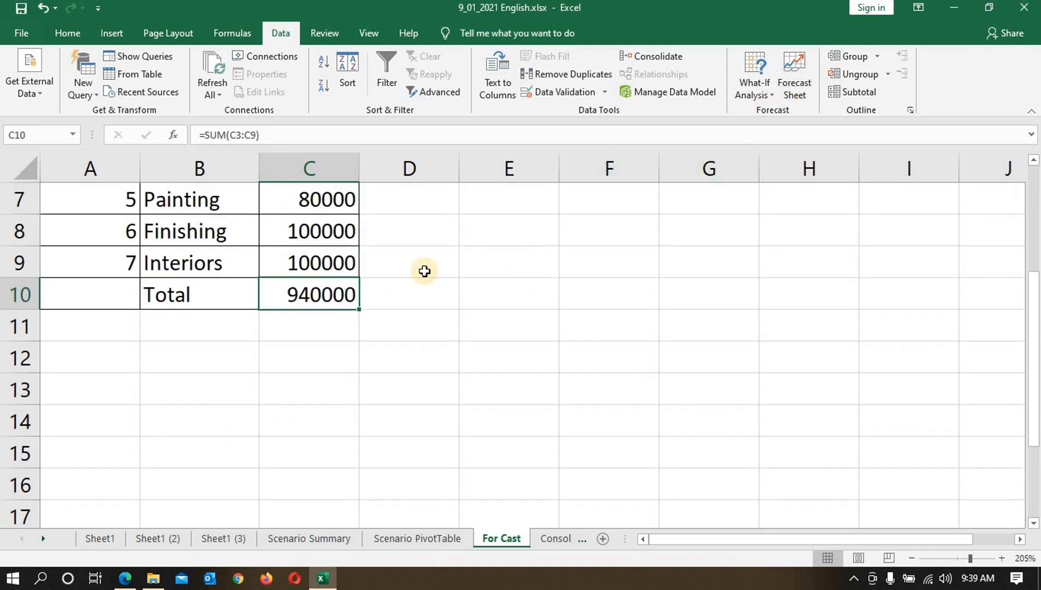
- Enter 2015 with 45 in B12:C12 and 2016 with 48 in B13:C13, below the cost table
{"action": "scroll", "coordinate": [424, 271], "scroll_direction": "down", "scroll_amount": 1}
{"action": "left_click", "coordinate": [246, 260]}
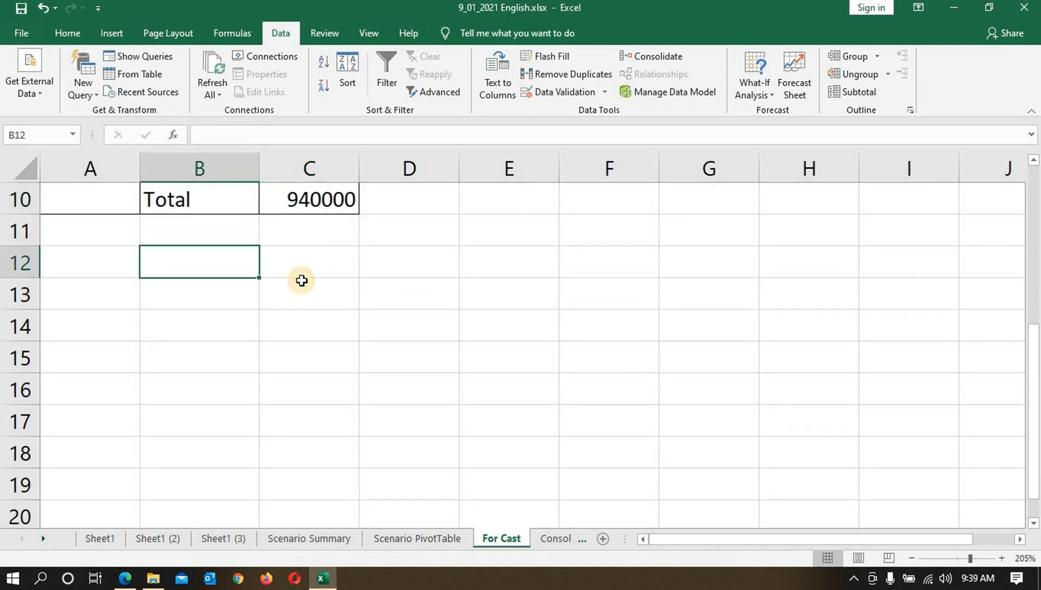
{"action": "type", "text": "2015"}
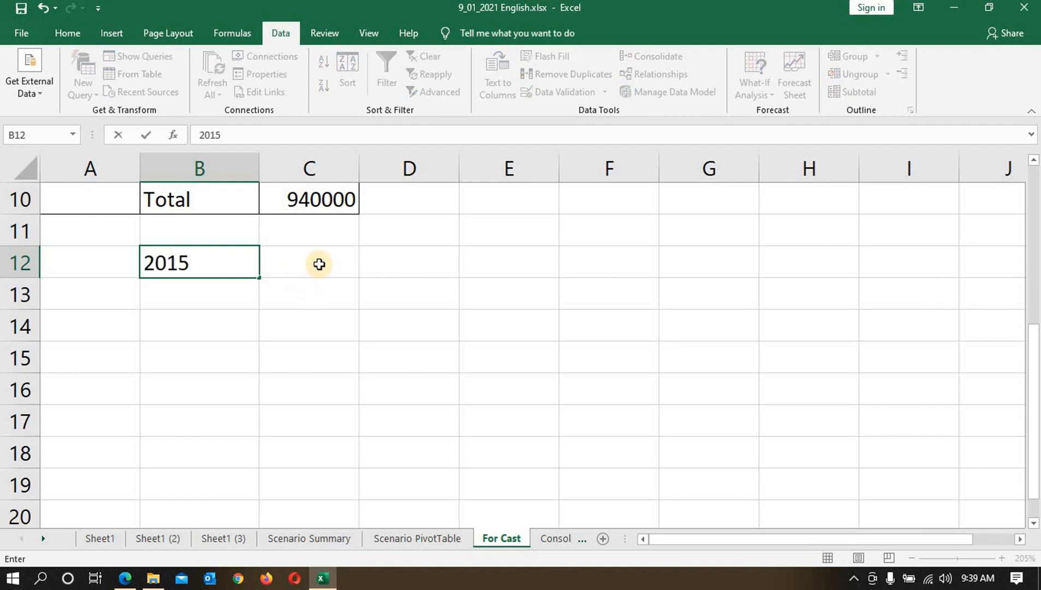
{"action": "left_click", "coordinate": [318, 263]}
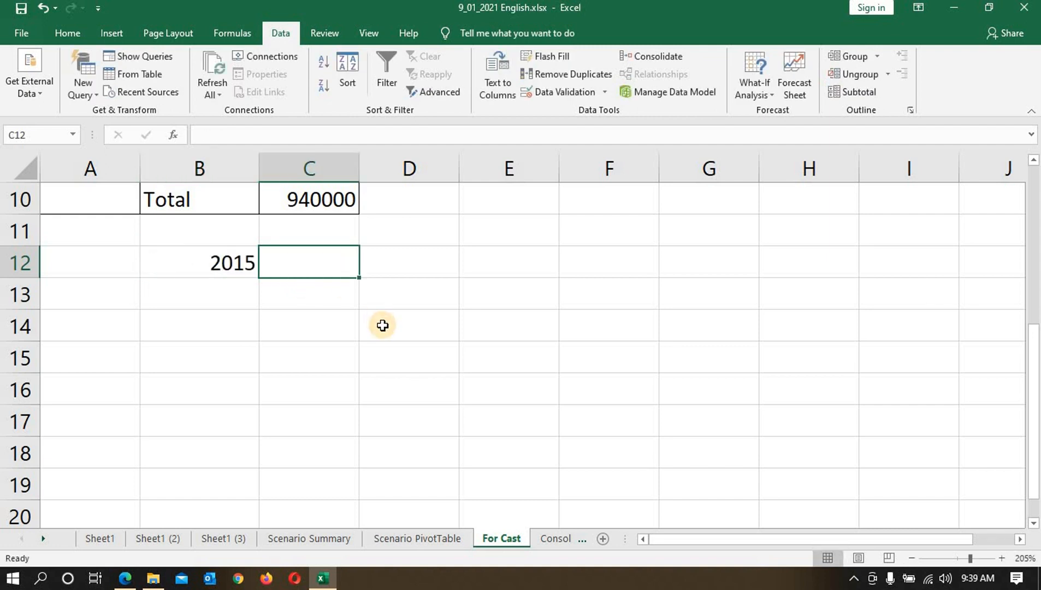
{"action": "type", "text": "45"}
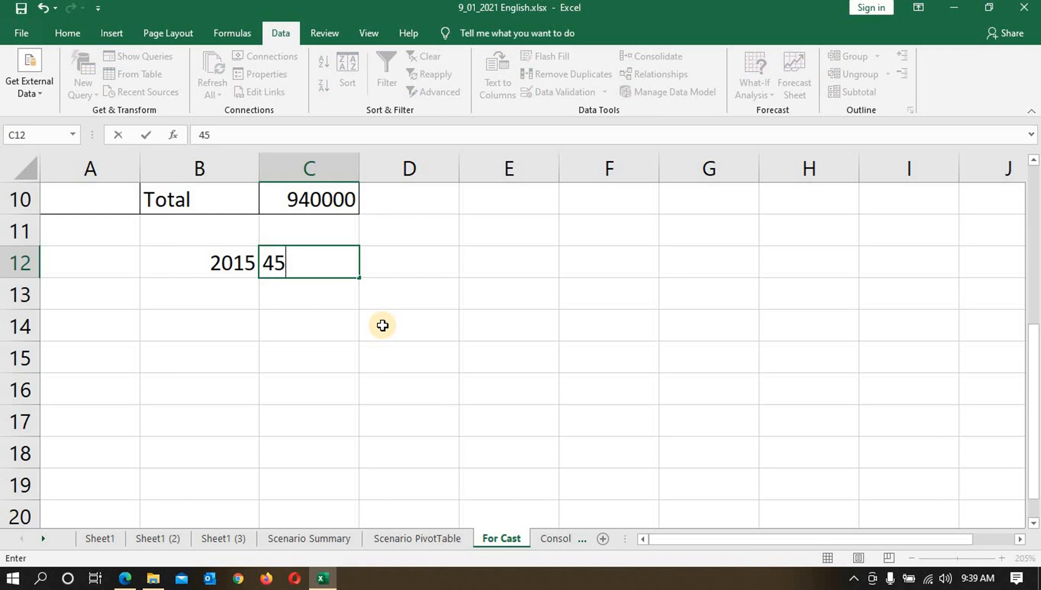
{"action": "key", "text": "Return"}
{"action": "left_click", "coordinate": [256, 298]}
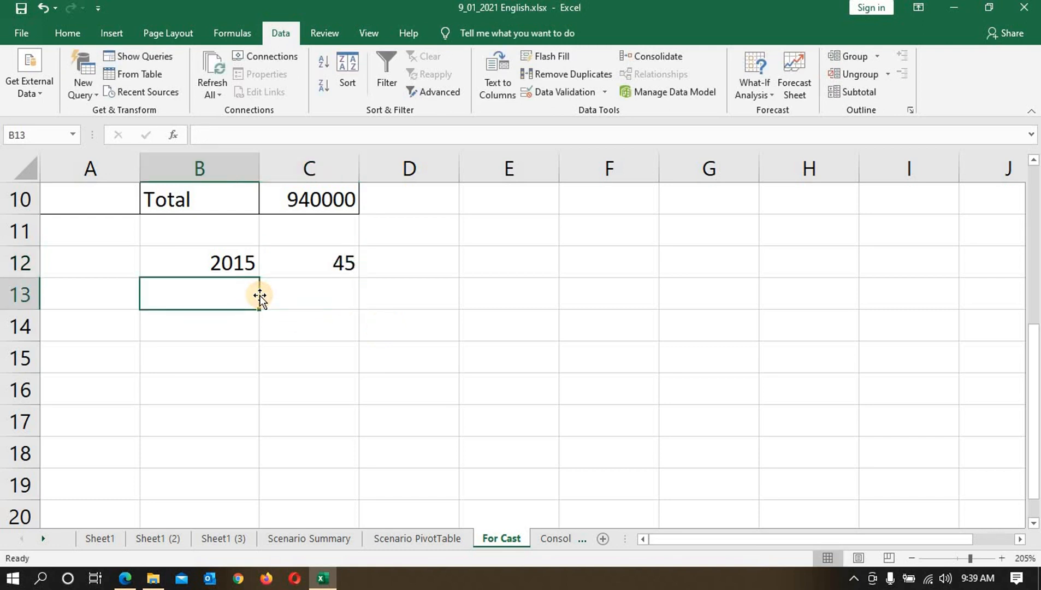
{"action": "type", "text": "2016"}
{"action": "left_click", "coordinate": [333, 308]}
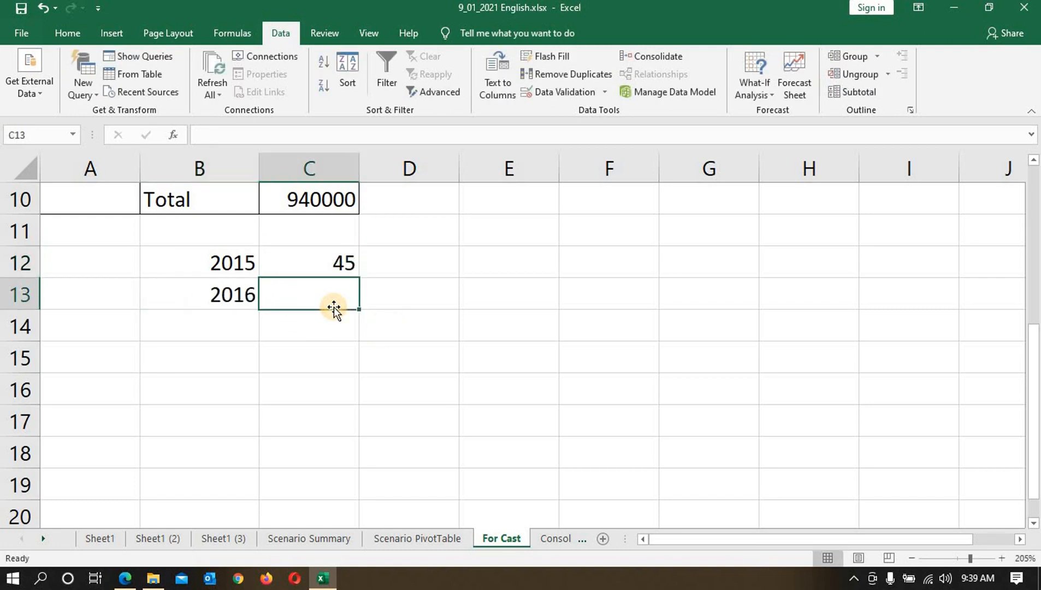
{"action": "type", "text": "48"}
{"action": "key", "text": "Return"}
- Enter 2017 with 50 in B14:C14 and 2019 with 52 in B15:C15
{"action": "left_click", "coordinate": [243, 325]}
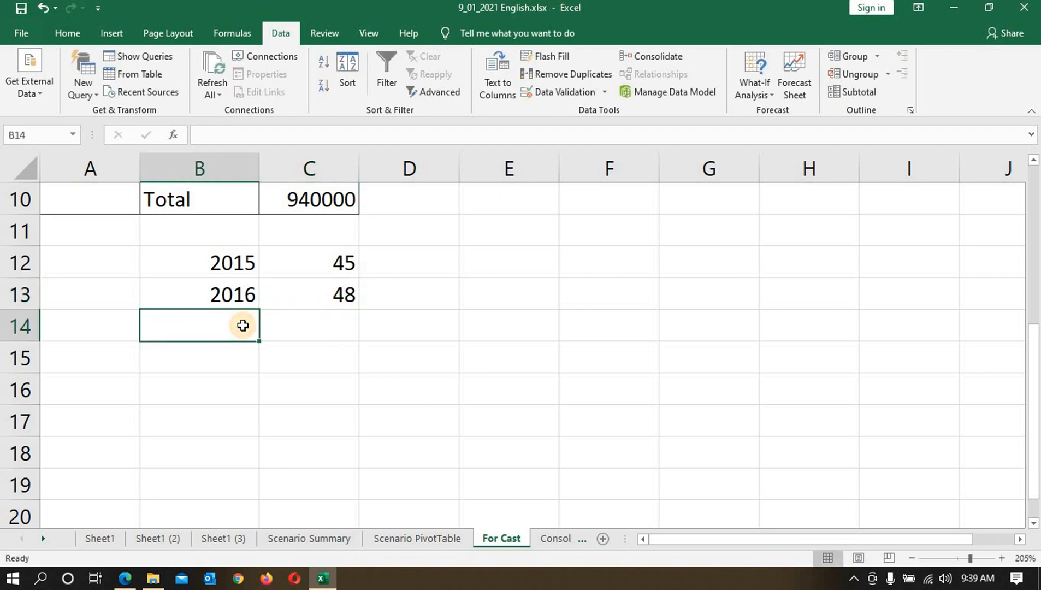
{"action": "type", "text": "2017"}
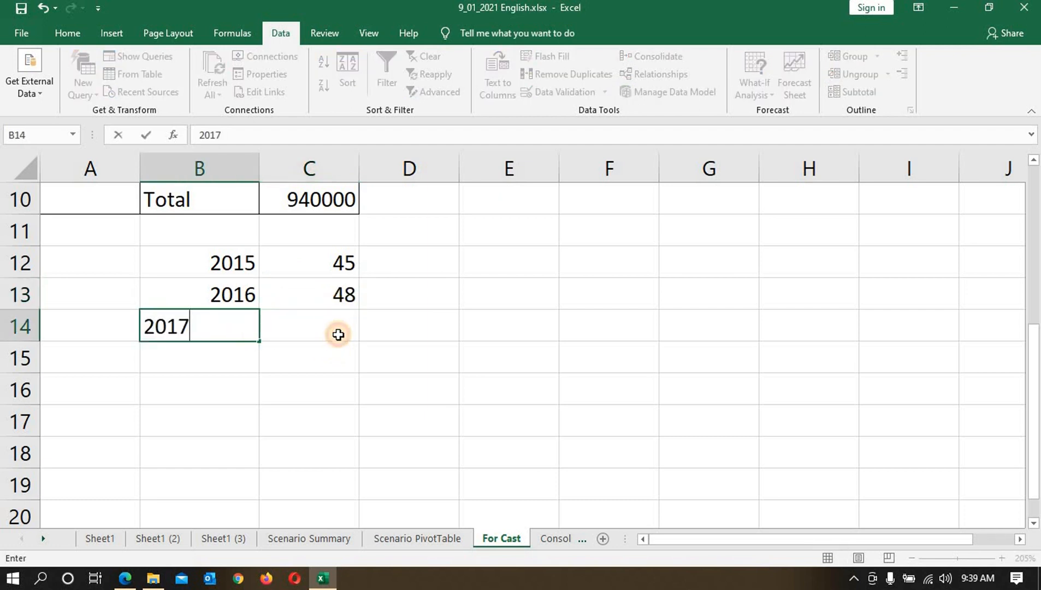
{"action": "left_click", "coordinate": [338, 335]}
{"action": "key", "text": "Return"}
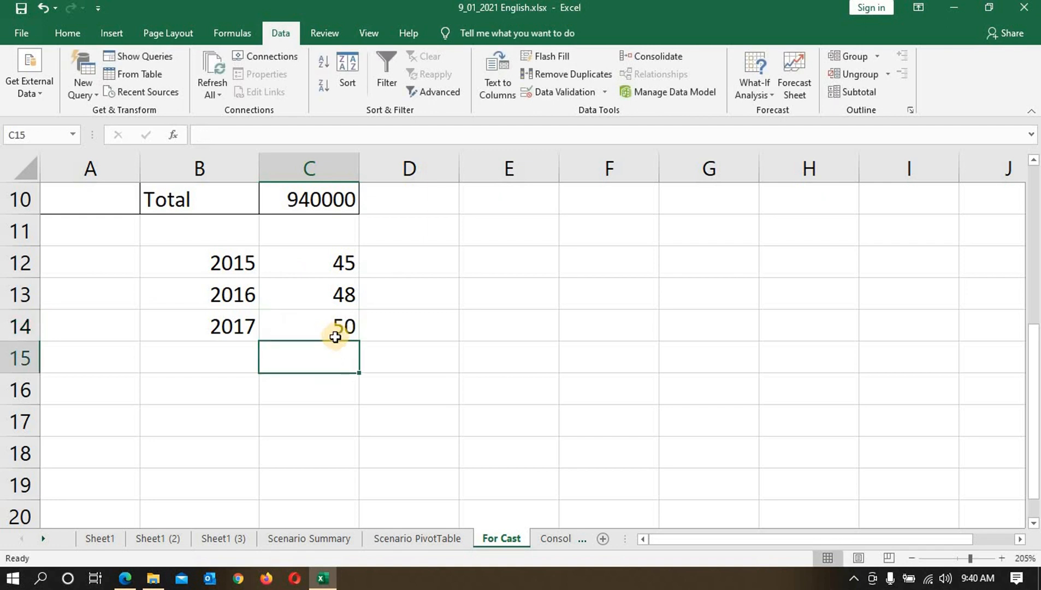
{"action": "left_click", "coordinate": [244, 360]}
{"action": "type", "text": "20"}
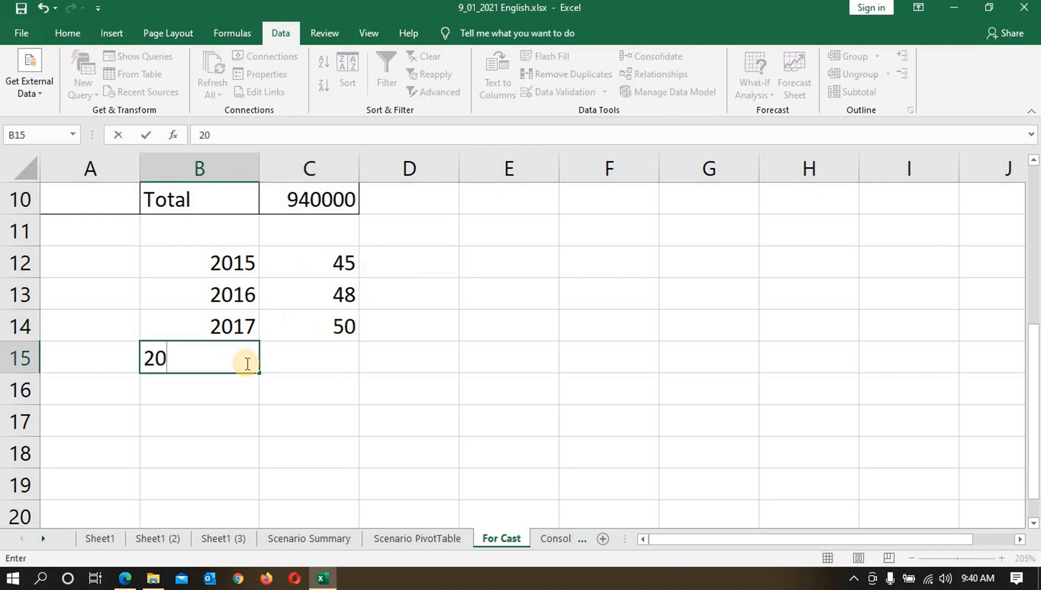
{"action": "type", "text": "19"}
{"action": "left_click", "coordinate": [302, 356]}
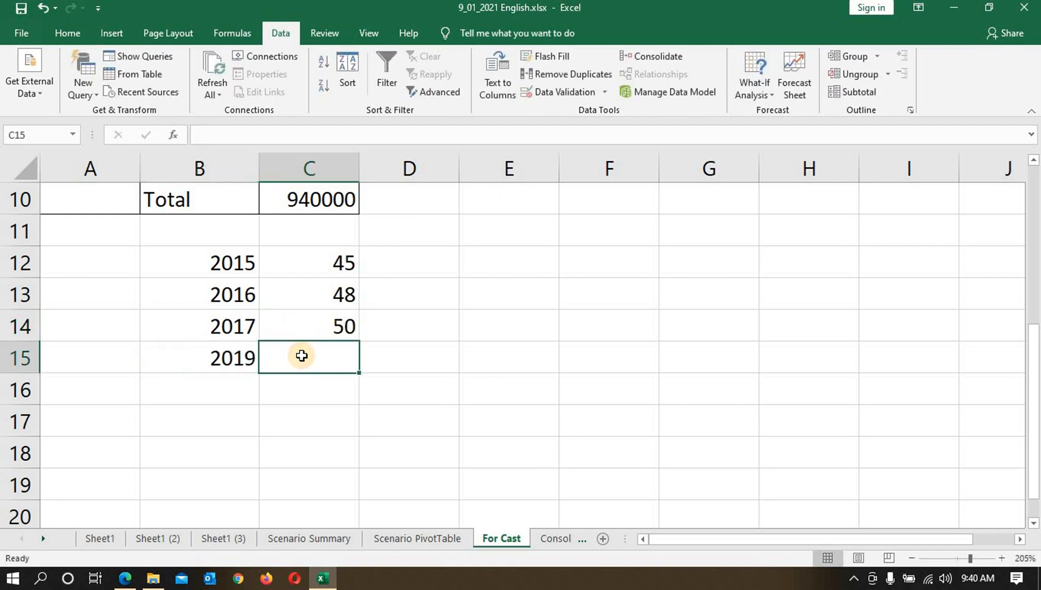
{"action": "type", "text": "52"}
{"action": "key", "text": "Return"}
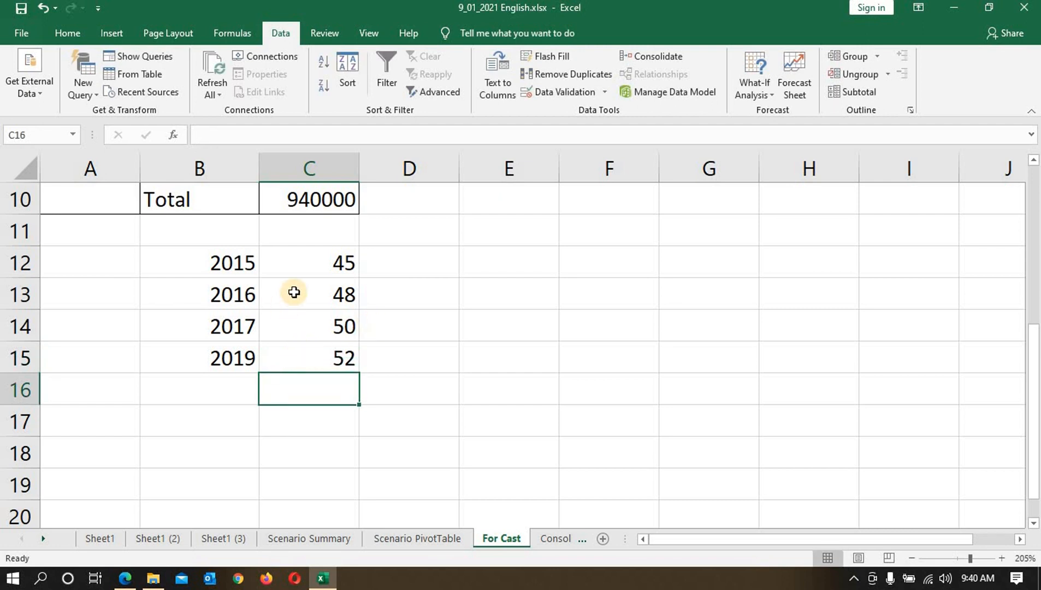
- Start a forecast worksheet from the yearly values in B12:C15, displayed as a column chart
{"action": "left_click_drag", "start_coordinate": [214, 273], "coordinate": [322, 353]}
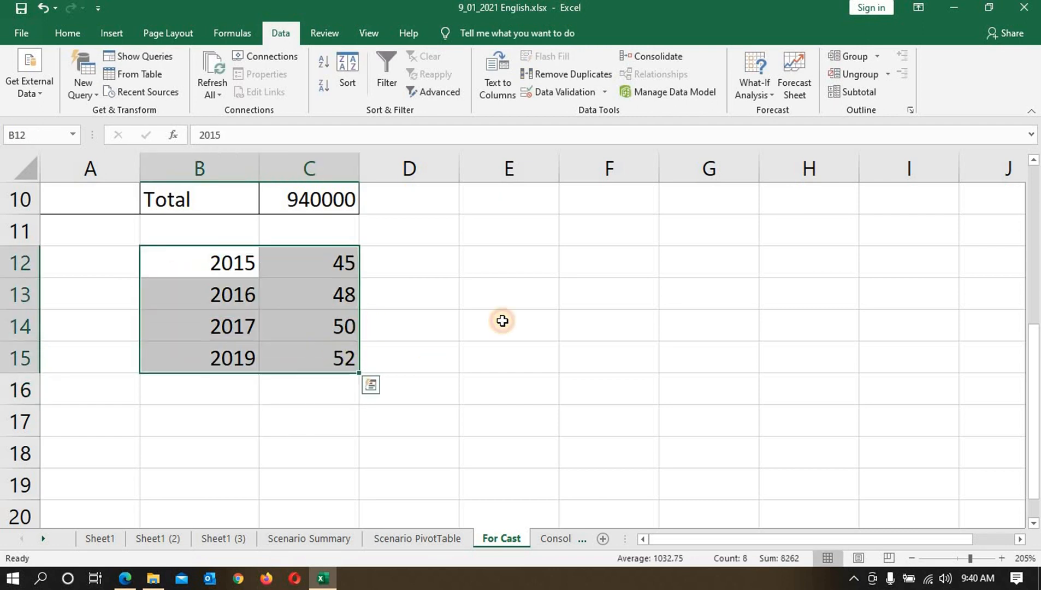
{"action": "left_click", "coordinate": [794, 76]}
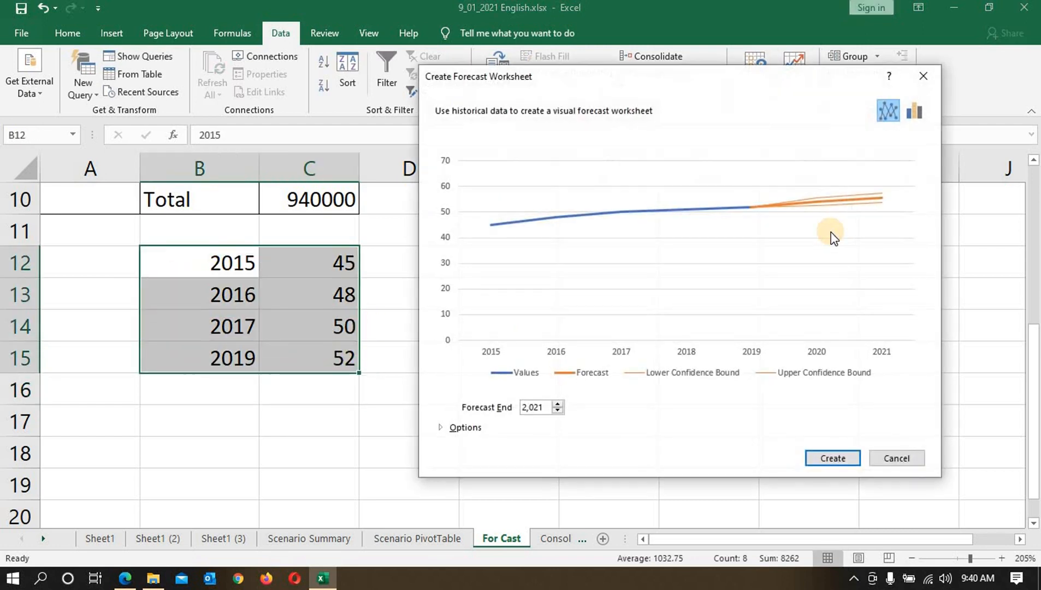
{"action": "left_click", "coordinate": [923, 113]}
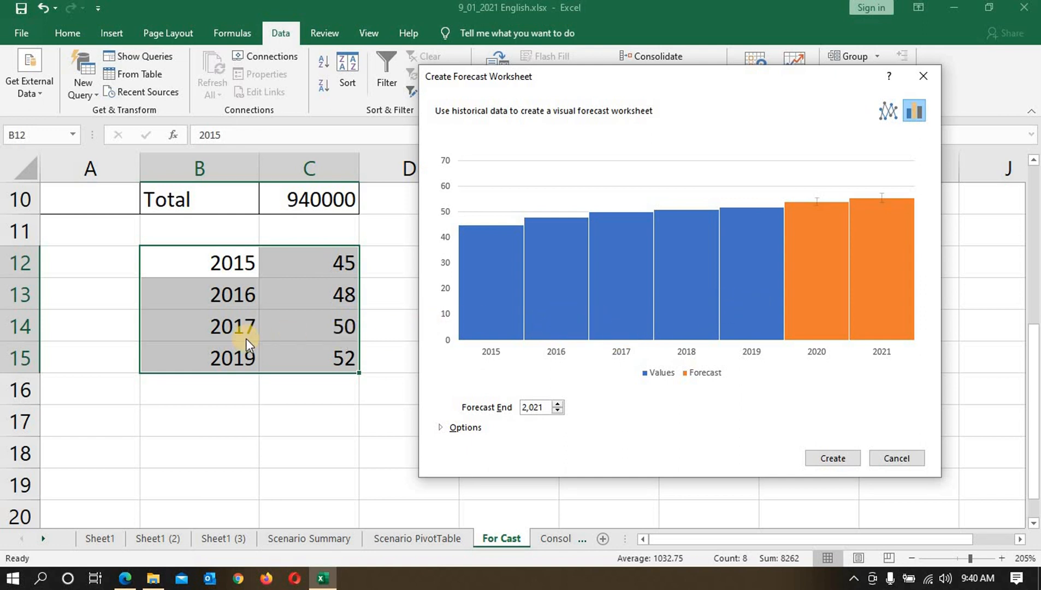
- Set the forecast end to 2027 and create the forecast sheet
{"action": "left_click", "coordinate": [558, 405]}
{"action": "left_click", "coordinate": [557, 404]}
{"action": "left_click", "coordinate": [558, 405]}
{"action": "left_click", "coordinate": [557, 405]}
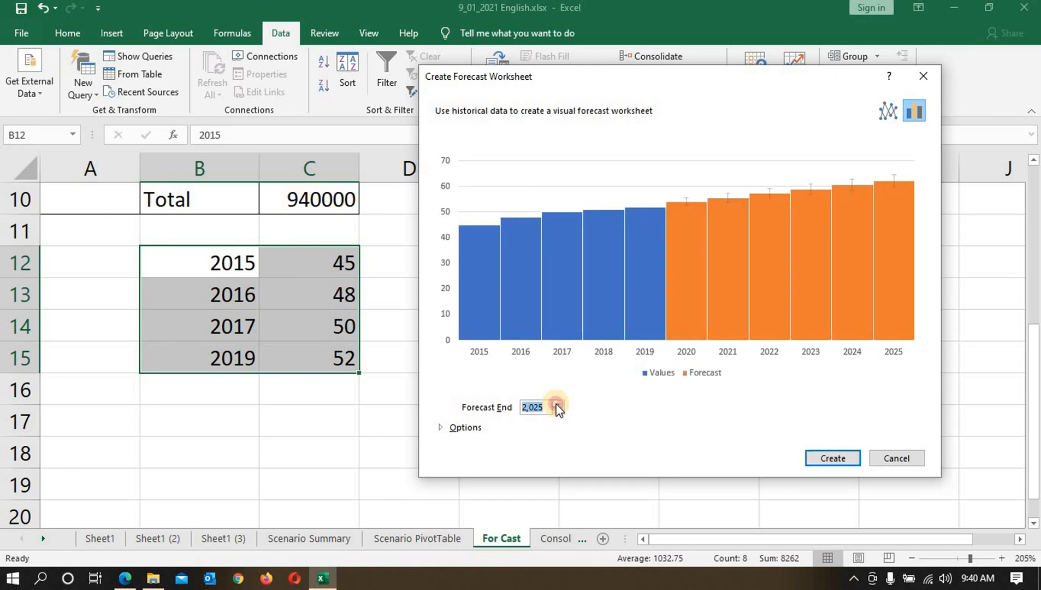
{"action": "left_click", "coordinate": [557, 405]}
{"action": "left_click", "coordinate": [557, 404]}
{"action": "left_click", "coordinate": [852, 463]}
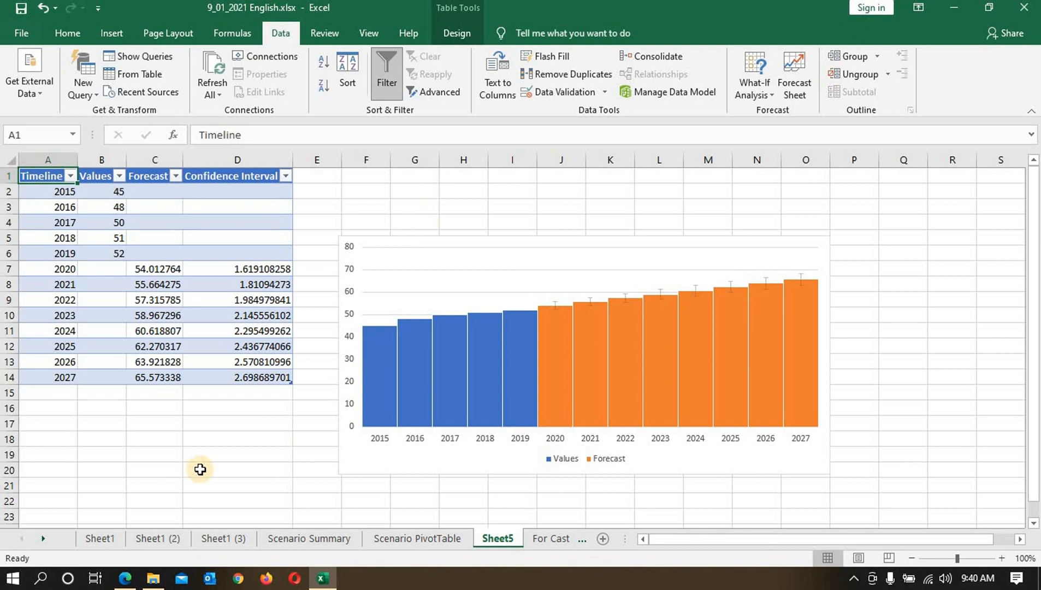
- Group the student rows 2 to 11 on Sheet1
{"action": "left_click", "coordinate": [95, 539]}
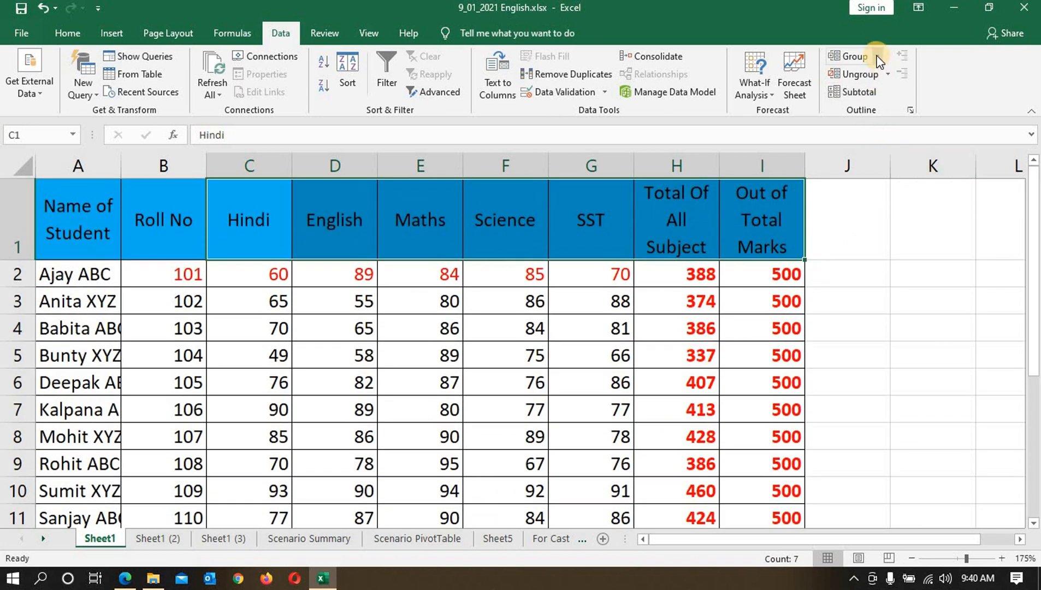
{"action": "left_click_drag", "start_coordinate": [16, 274], "coordinate": [112, 276]}
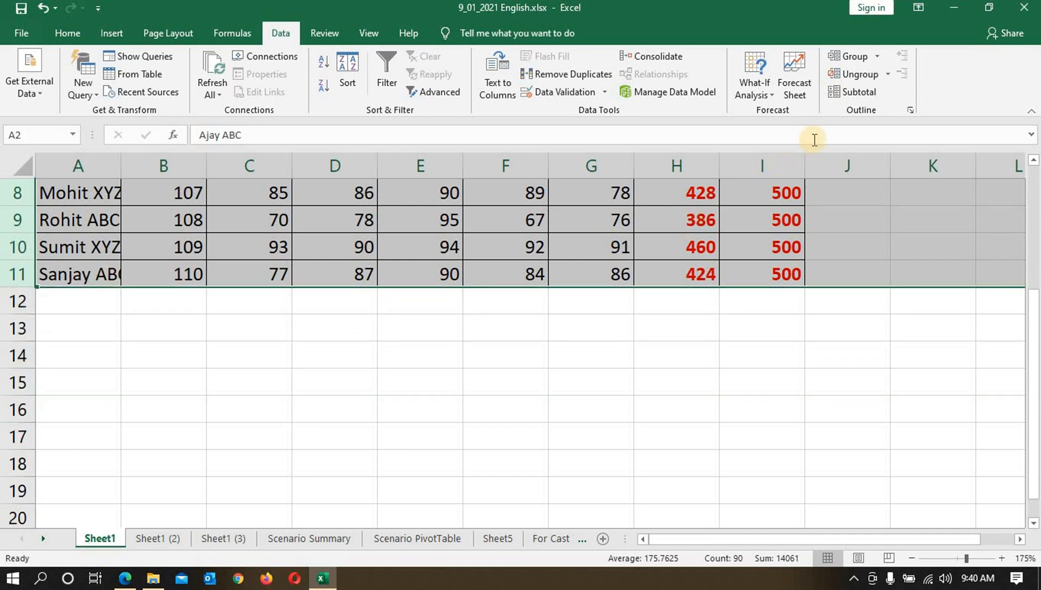
{"action": "left_click", "coordinate": [872, 57]}
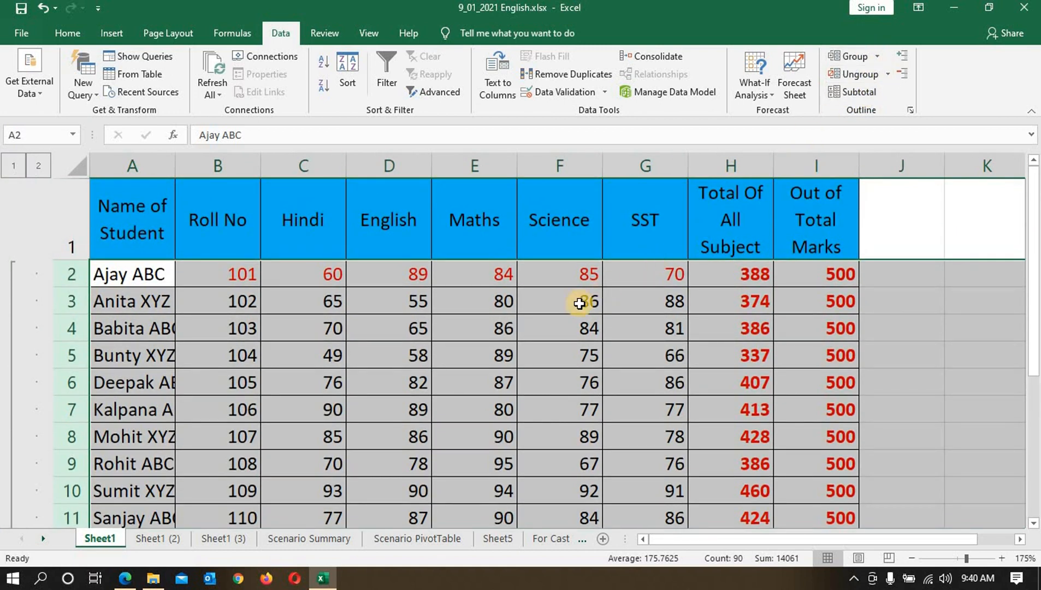
{"action": "scroll", "coordinate": [568, 300], "scroll_direction": "down", "scroll_amount": 4}
{"action": "scroll", "coordinate": [556, 297], "scroll_direction": "up", "scroll_amount": 4}
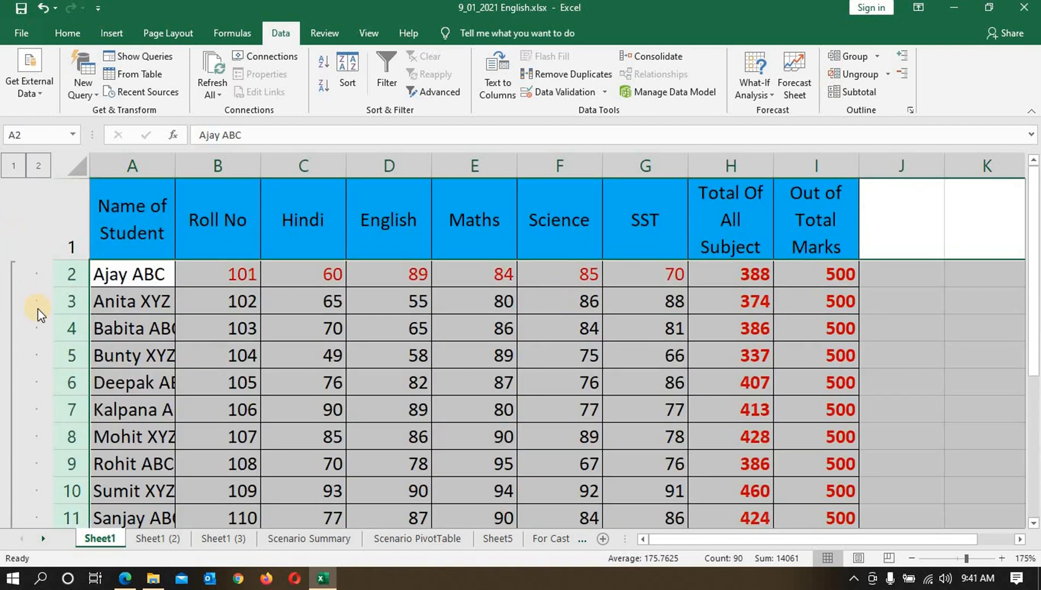
- Collapse and expand the group of rows 2 to 11 on Sheet1, leaving it collapsed
{"action": "scroll", "coordinate": [37, 308], "scroll_direction": "down", "scroll_amount": 1}
{"action": "left_click", "coordinate": [22, 411]}
{"action": "scroll", "coordinate": [239, 365], "scroll_direction": "up", "scroll_amount": 1}
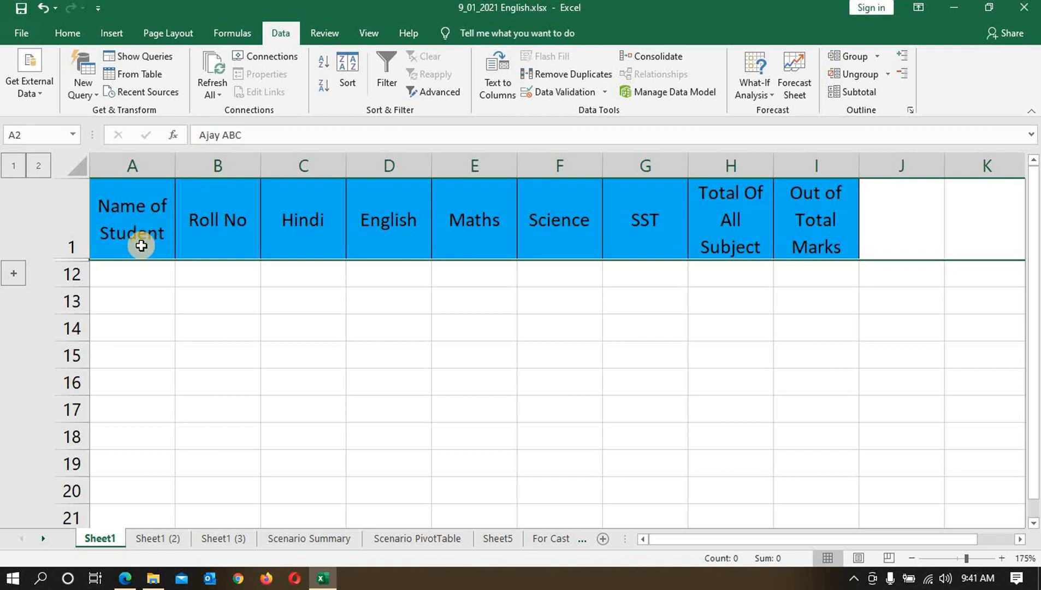
{"action": "left_click", "coordinate": [14, 273]}
{"action": "scroll", "coordinate": [42, 260], "scroll_direction": "down", "scroll_amount": 1}
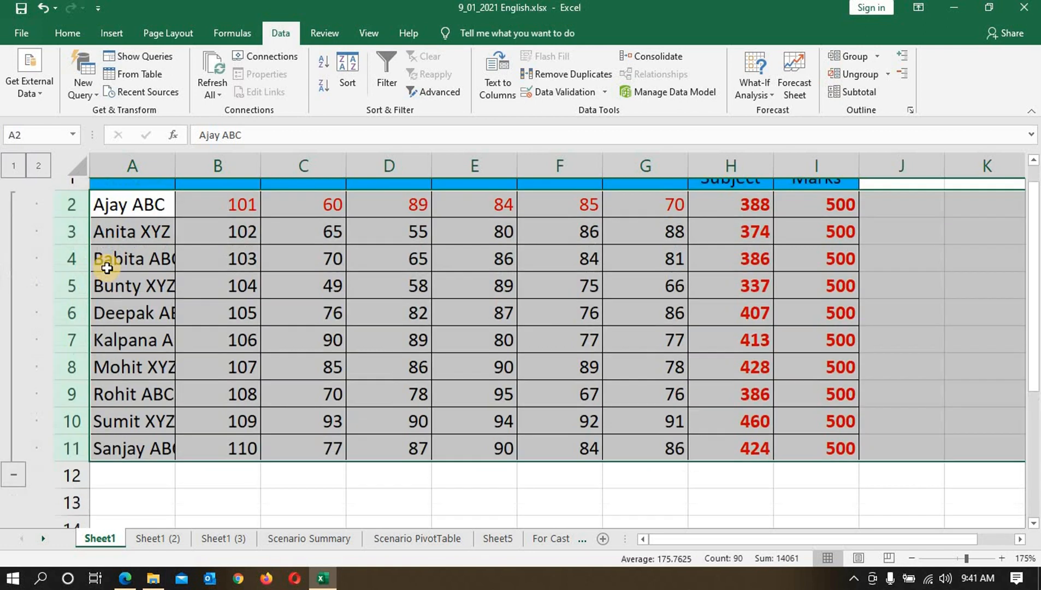
{"action": "scroll", "coordinate": [70, 288], "scroll_direction": "up", "scroll_amount": 1}
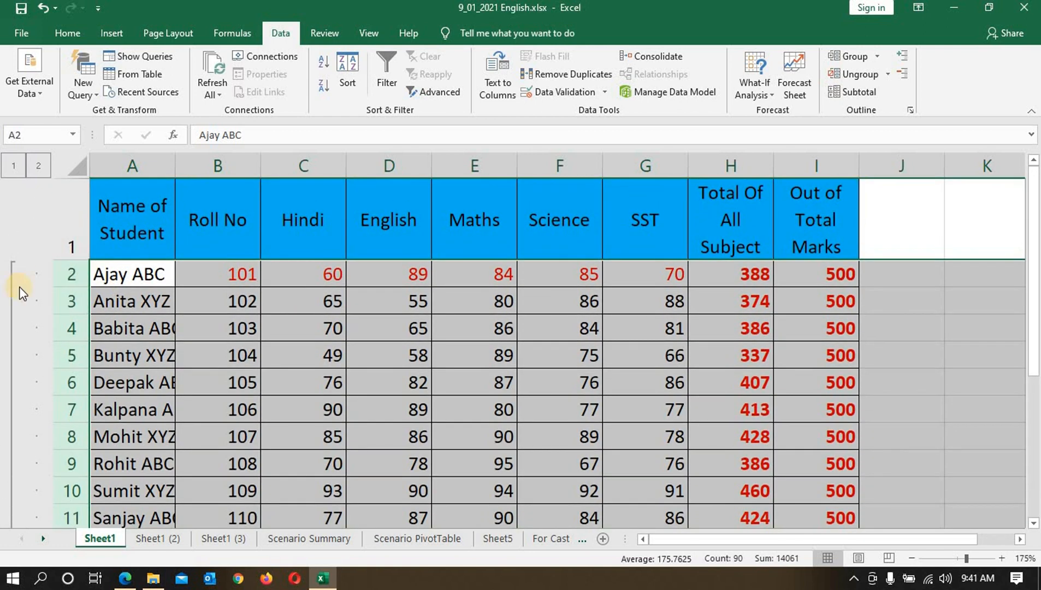
{"action": "scroll", "coordinate": [19, 404], "scroll_direction": "down", "scroll_amount": 1}
{"action": "left_click", "coordinate": [7, 416]}
{"action": "scroll", "coordinate": [256, 371], "scroll_direction": "up", "scroll_amount": 1}
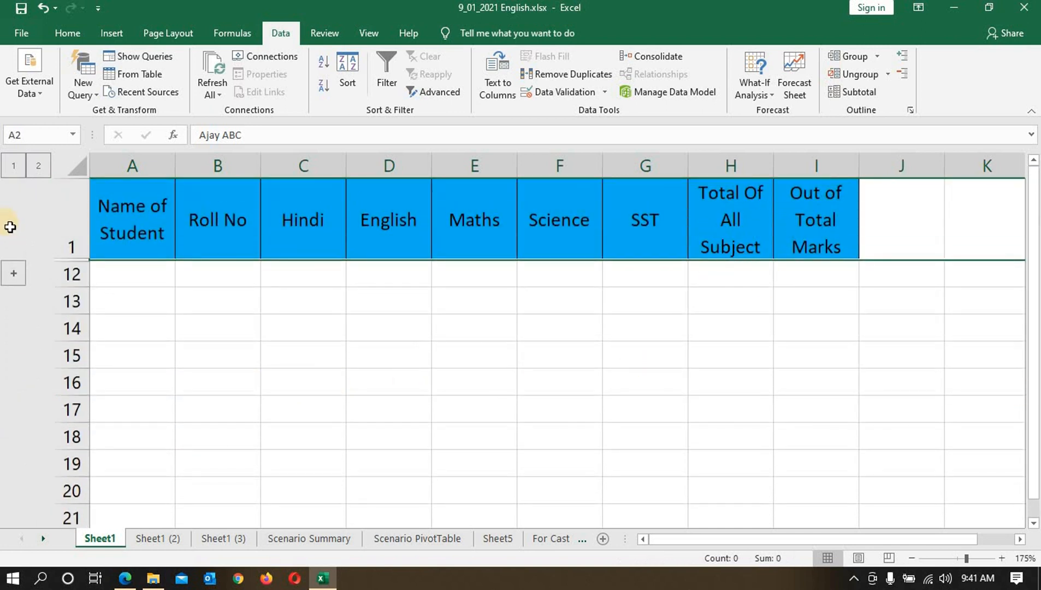
- Ungroup the rows across the collapsed range, from row 1 through row 14
{"action": "left_click", "coordinate": [71, 247]}
{"action": "left_click_drag", "start_coordinate": [72, 247], "coordinate": [72, 328]}
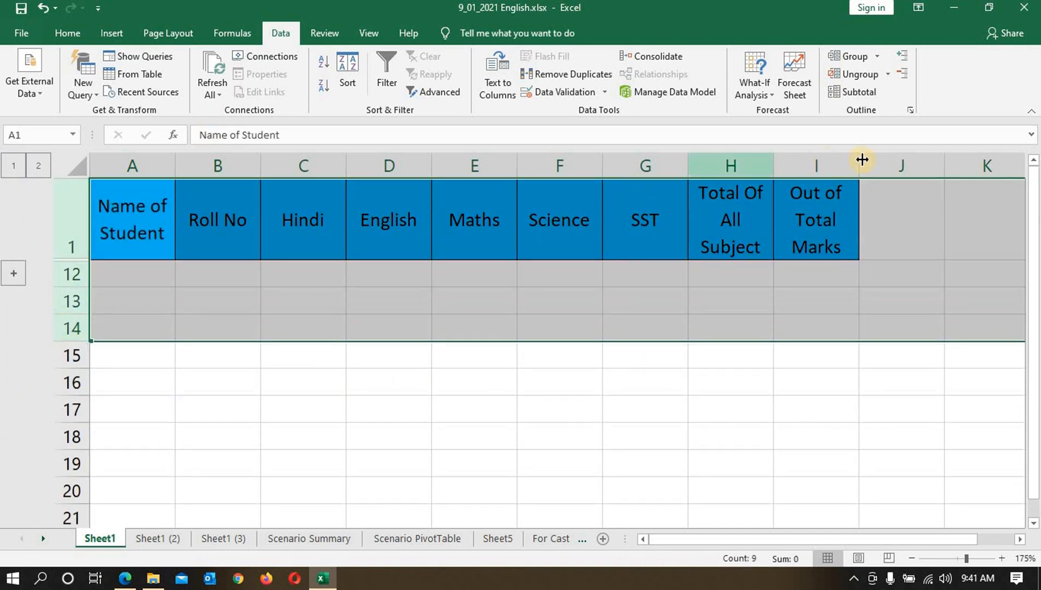
{"action": "left_click", "coordinate": [888, 78]}
{"action": "left_click", "coordinate": [886, 94]}
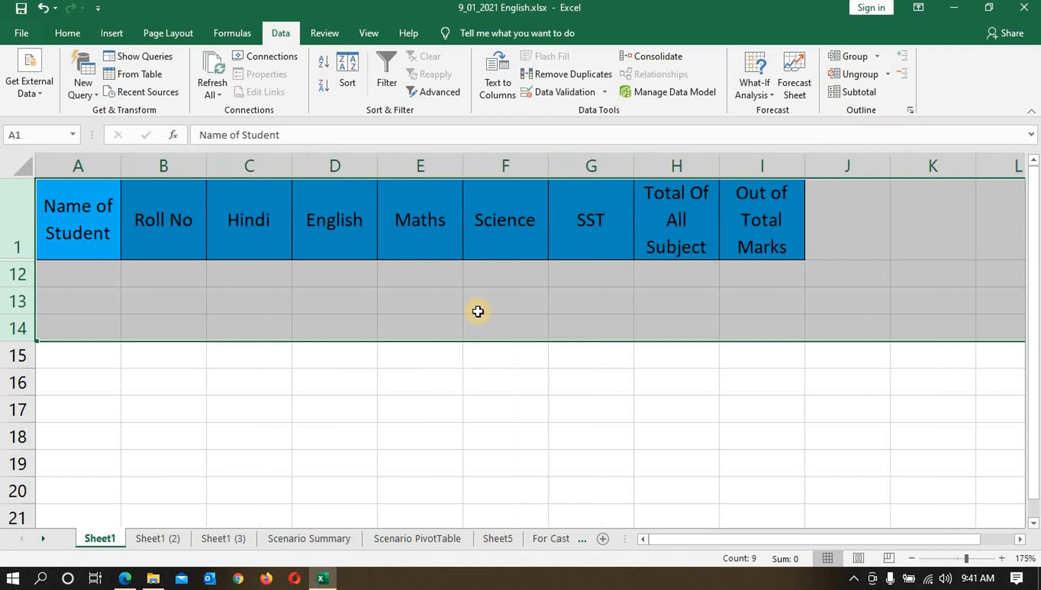
- Unhide the hidden student rows 2 to 11 between the header row and row 12
{"action": "left_click", "coordinate": [412, 355]}
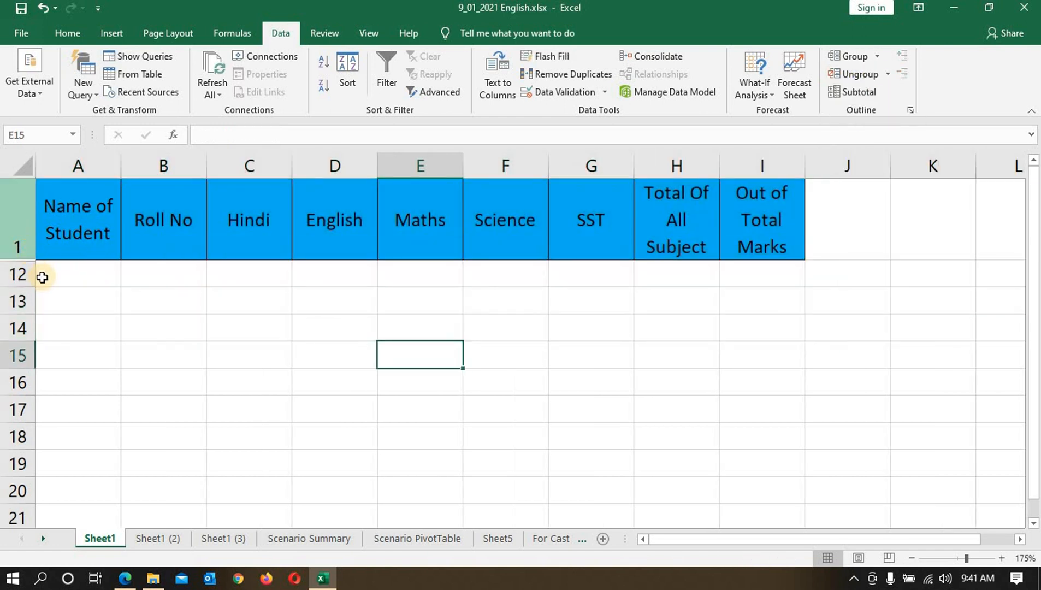
{"action": "left_click_drag", "start_coordinate": [21, 242], "coordinate": [10, 290]}
{"action": "right_click", "coordinate": [17, 284]}
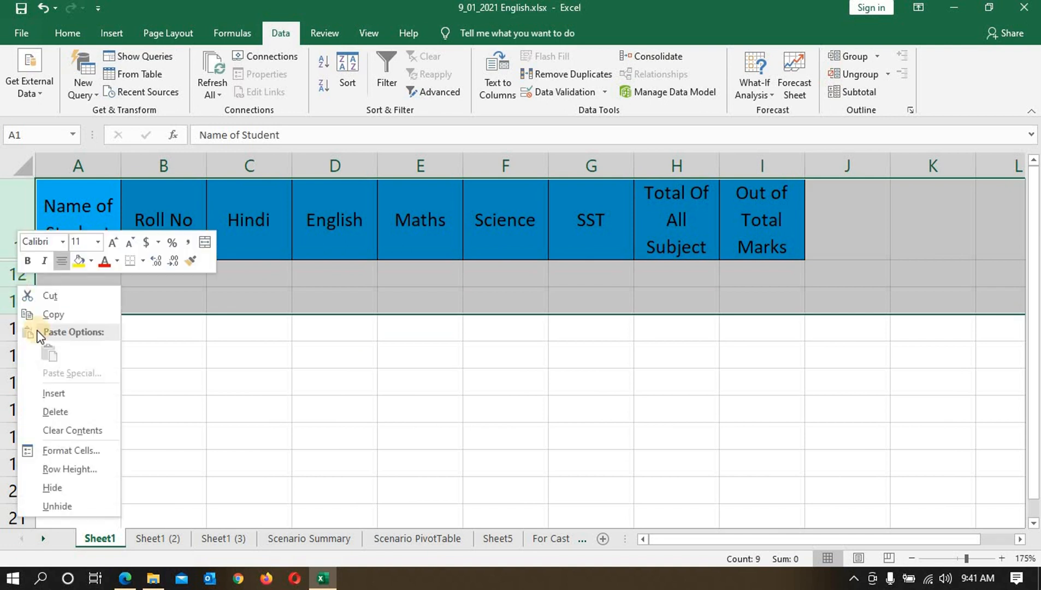
{"action": "left_click", "coordinate": [64, 504]}
{"action": "left_click", "coordinate": [798, 382]}
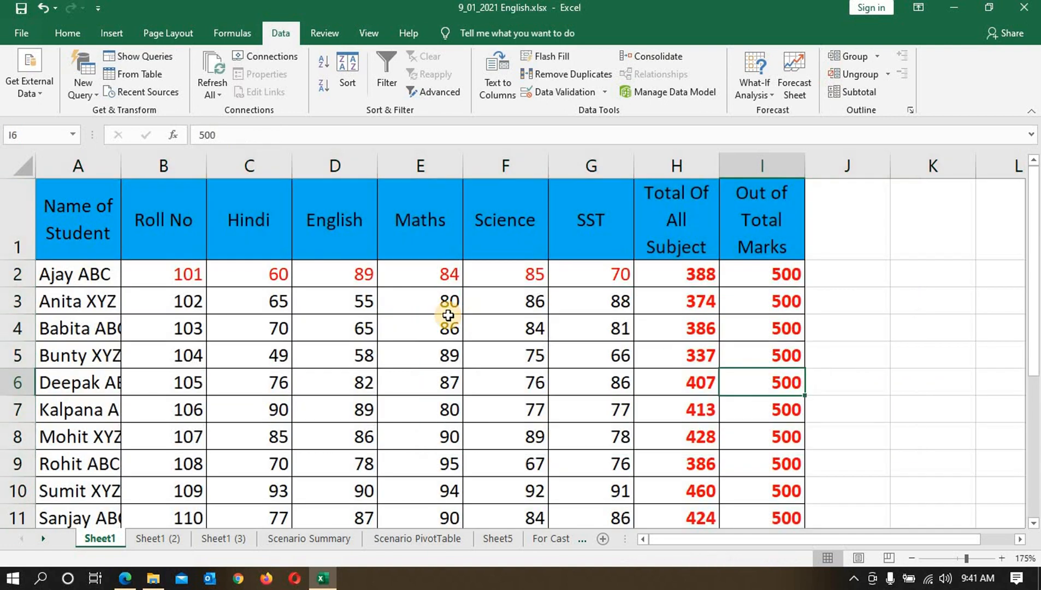
{"action": "scroll", "coordinate": [249, 328], "scroll_direction": "down", "scroll_amount": 2}
{"action": "scroll", "coordinate": [249, 328], "scroll_direction": "up", "scroll_amount": 2}
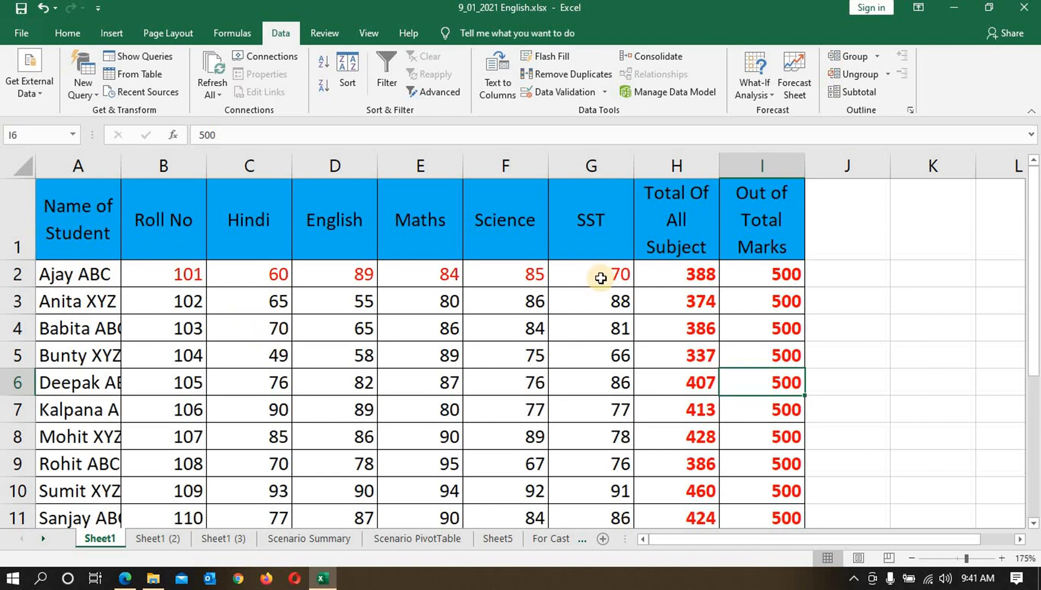
- Minimize the workbook window to show the desktop
{"action": "left_click", "coordinate": [882, 366]}
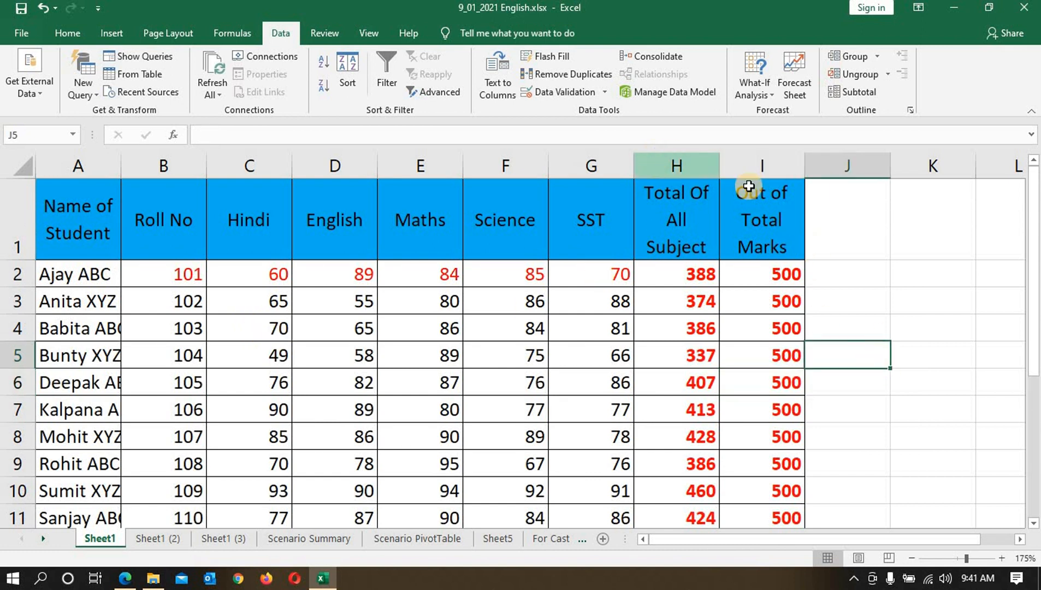
{"action": "left_click", "coordinate": [951, 8]}
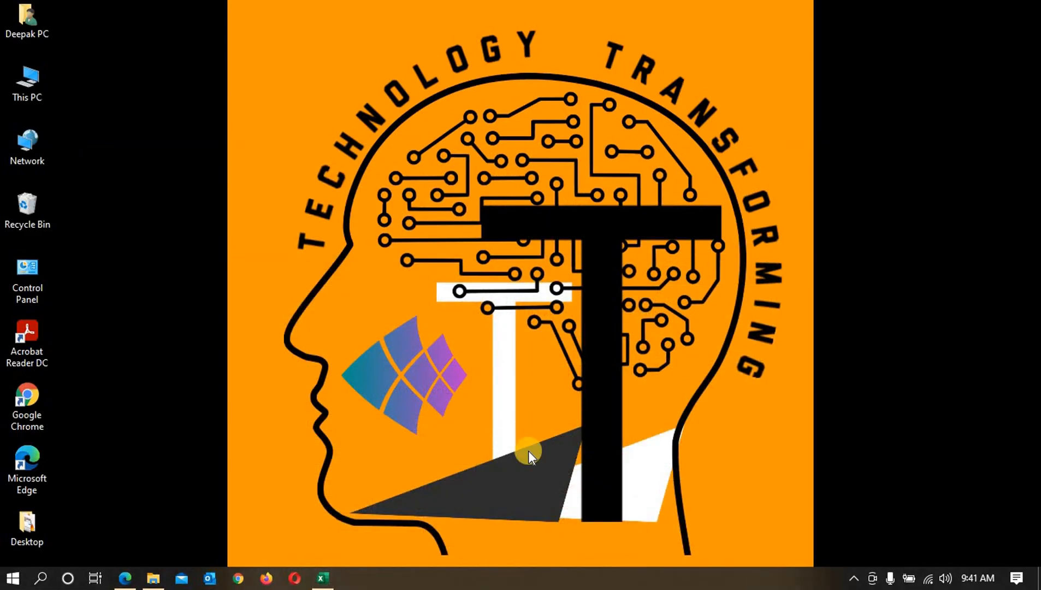
{"action": "left_click", "coordinate": [321, 580]}
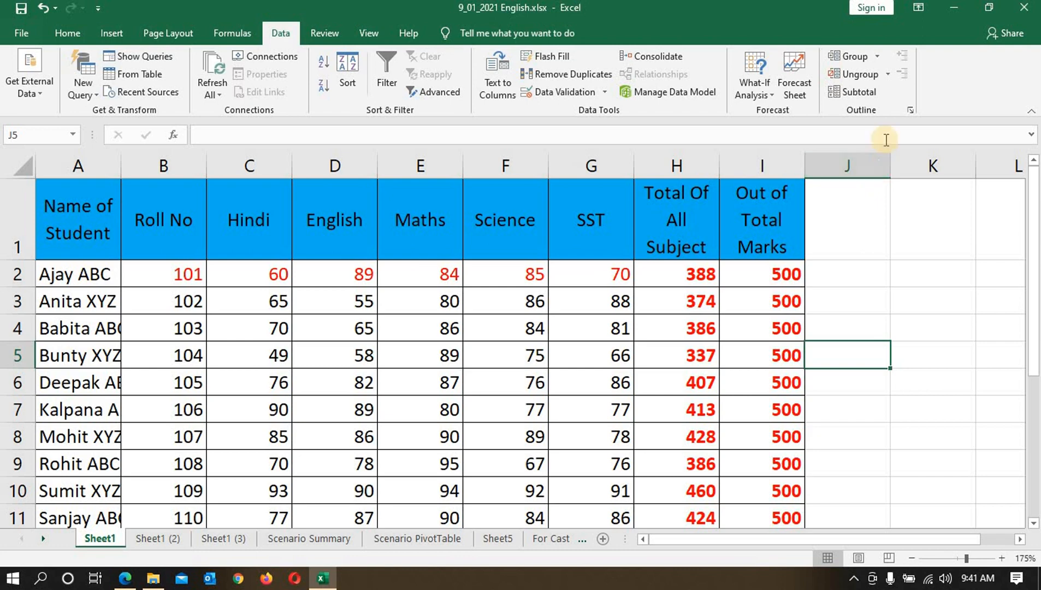
{"action": "left_click", "coordinate": [955, 8]}
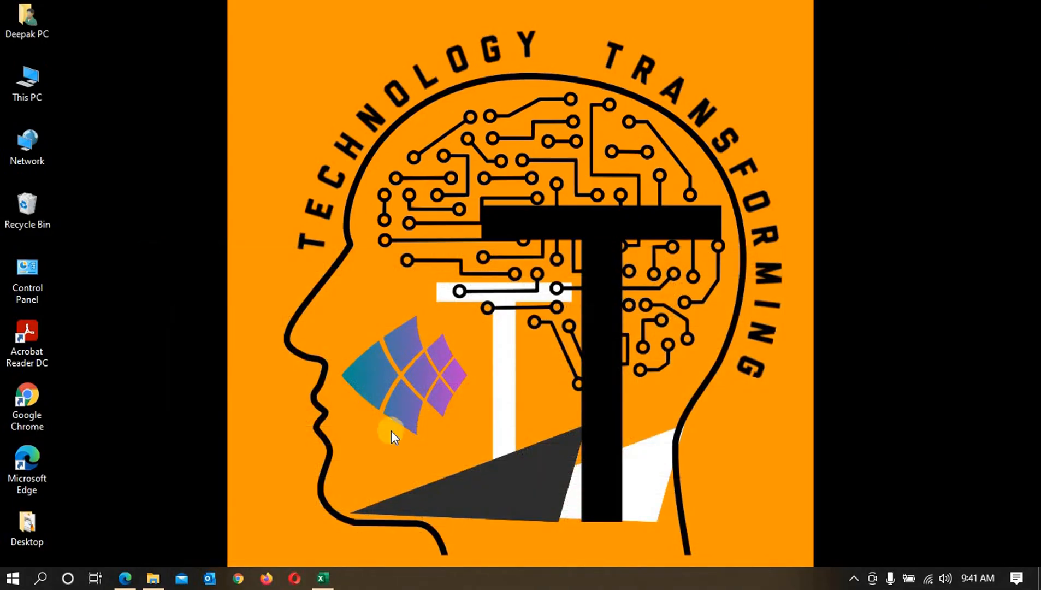